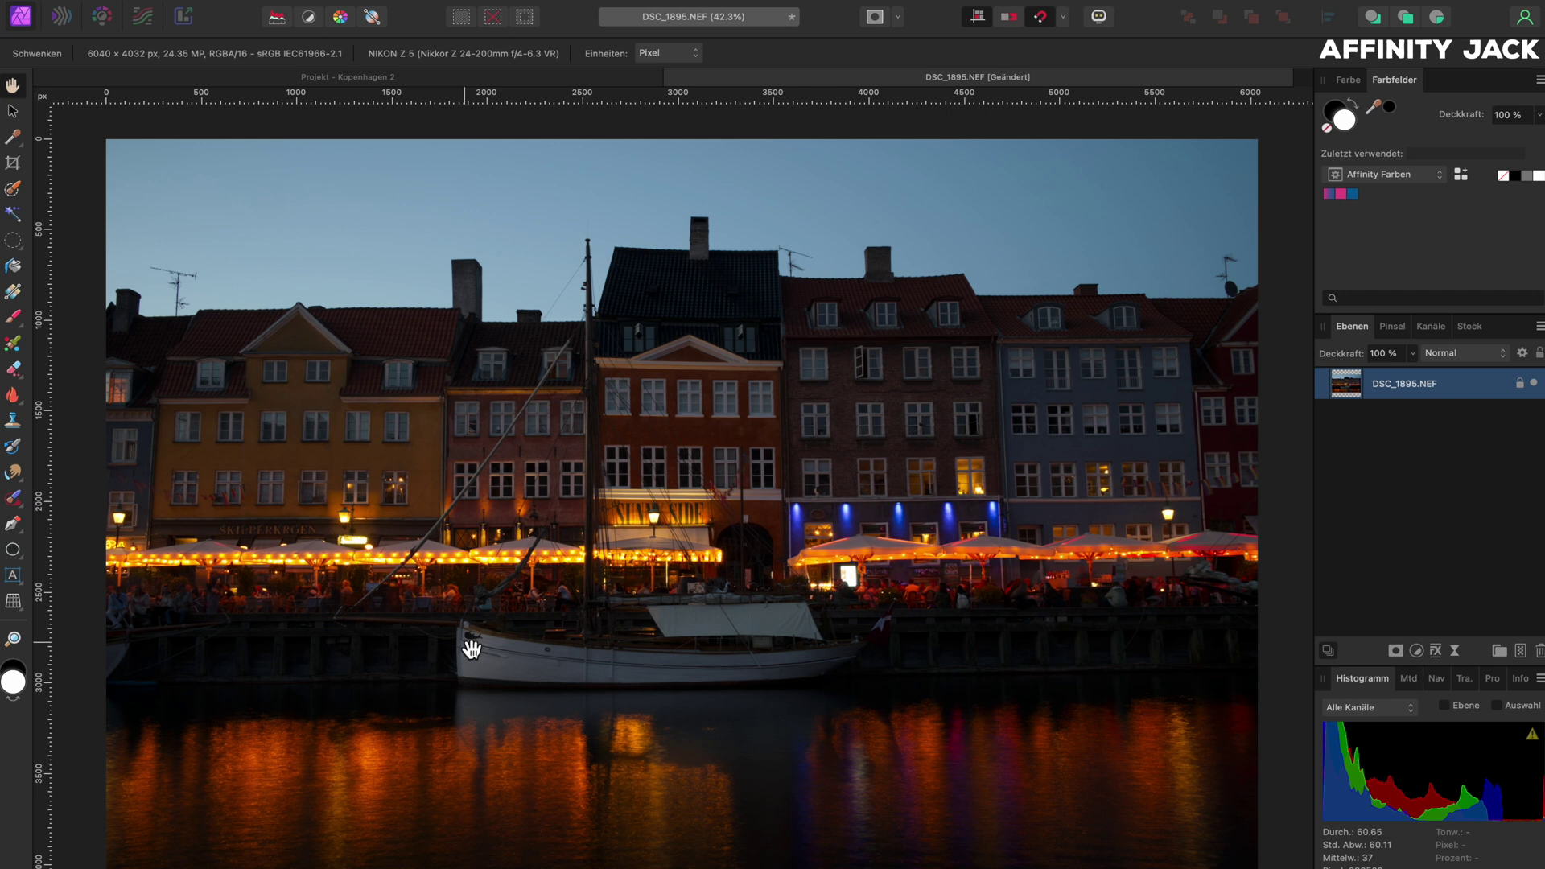
Zoom the view so the whole Nyhavn harbour photo fits the window
scroll(471, 648, up, 5)
scroll(471, 648, up, 5)
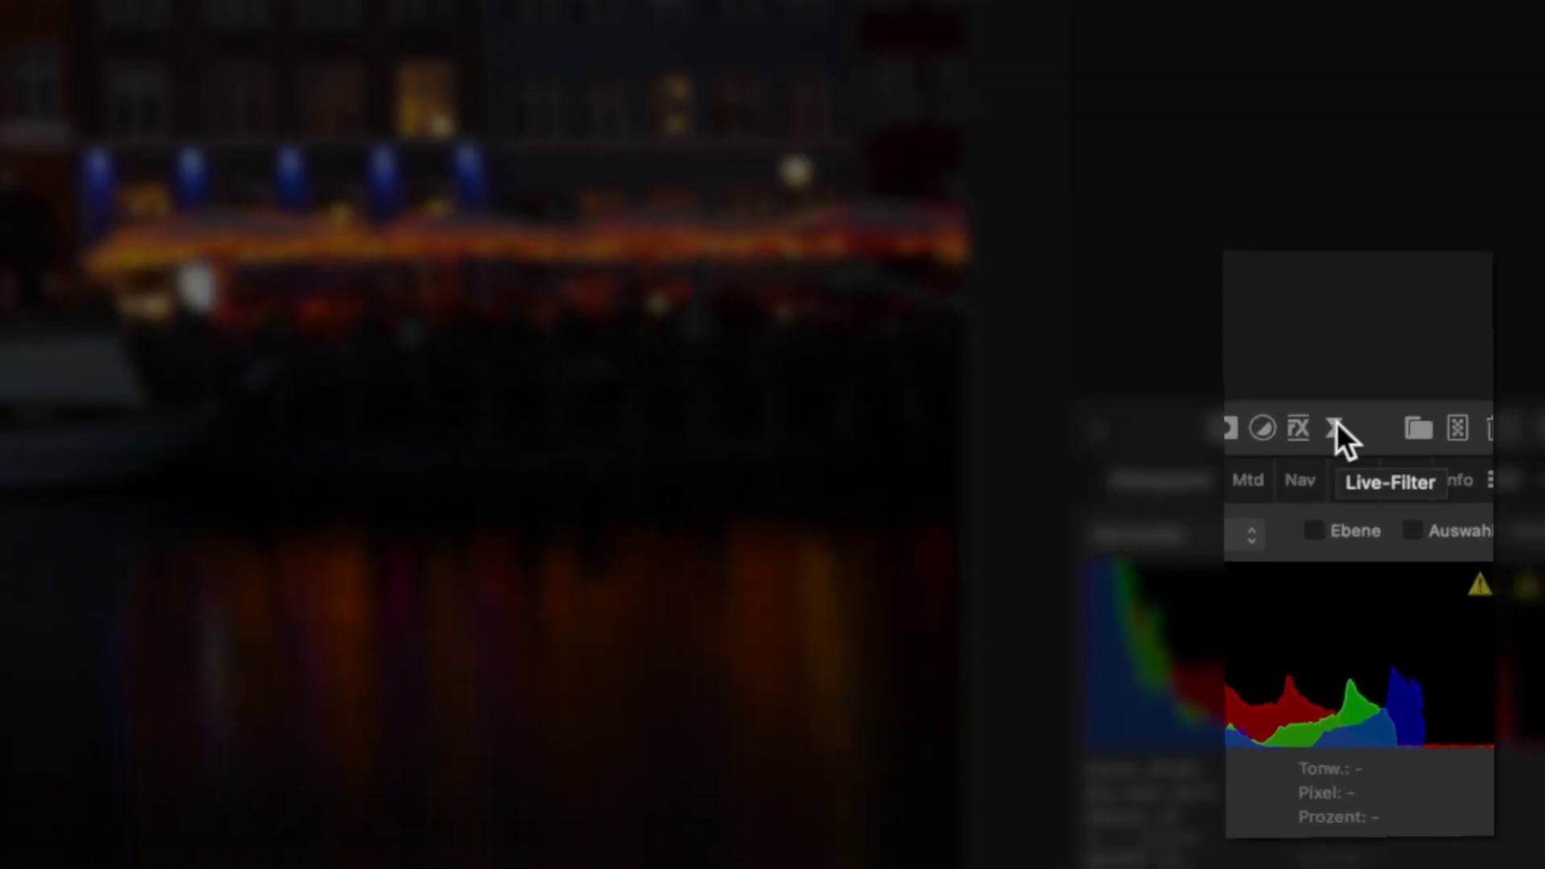
Add a Perspective live filter and pull both top corners outward to straighten the buildings
click(1434, 611)
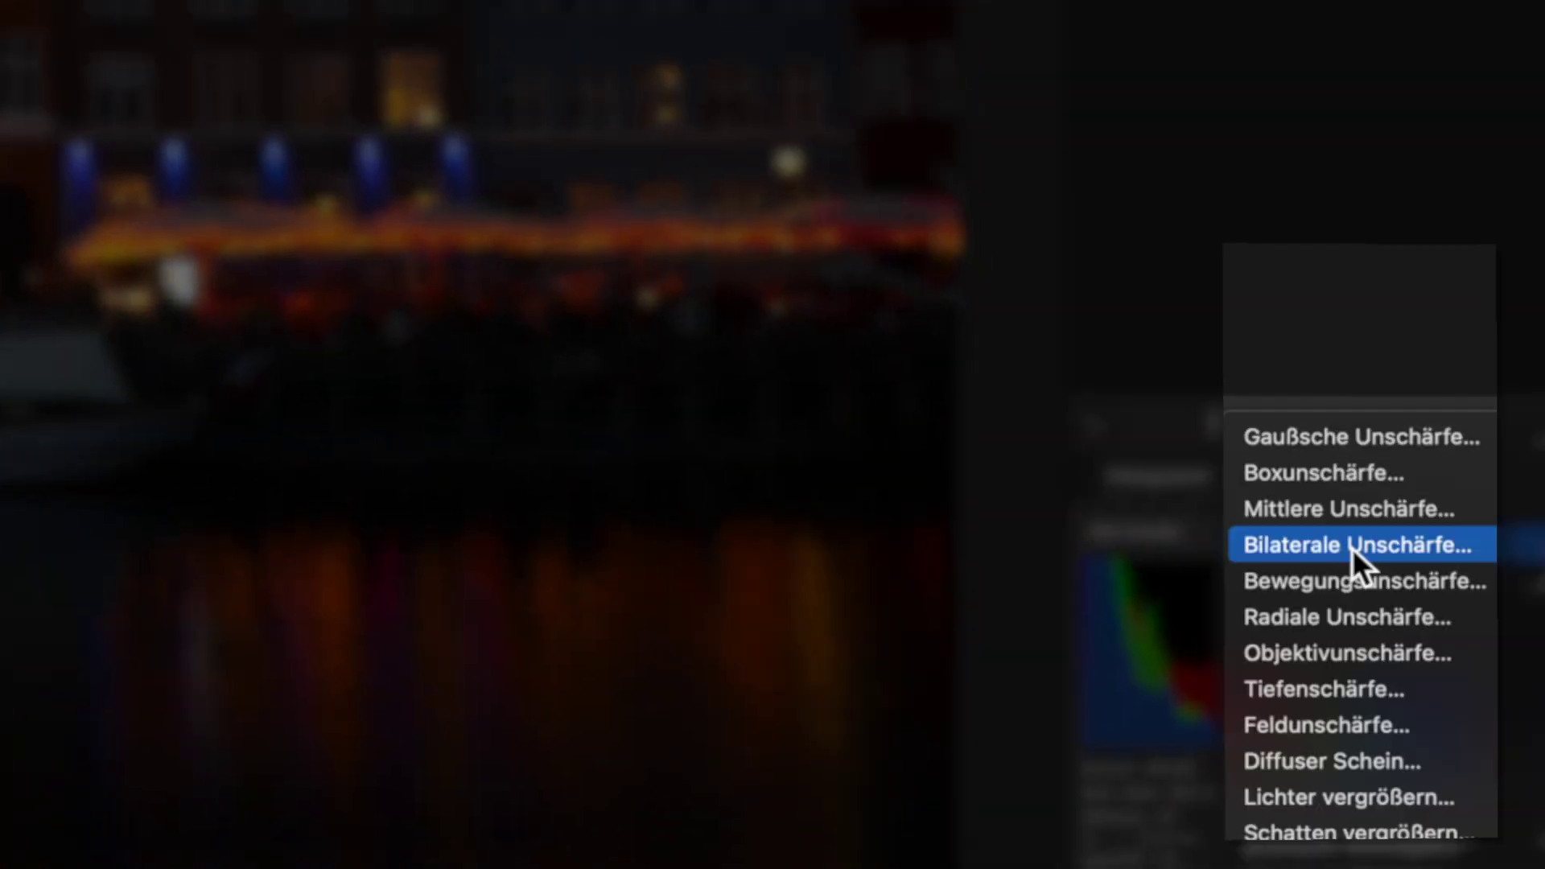
scroll(1365, 555, down, 5)
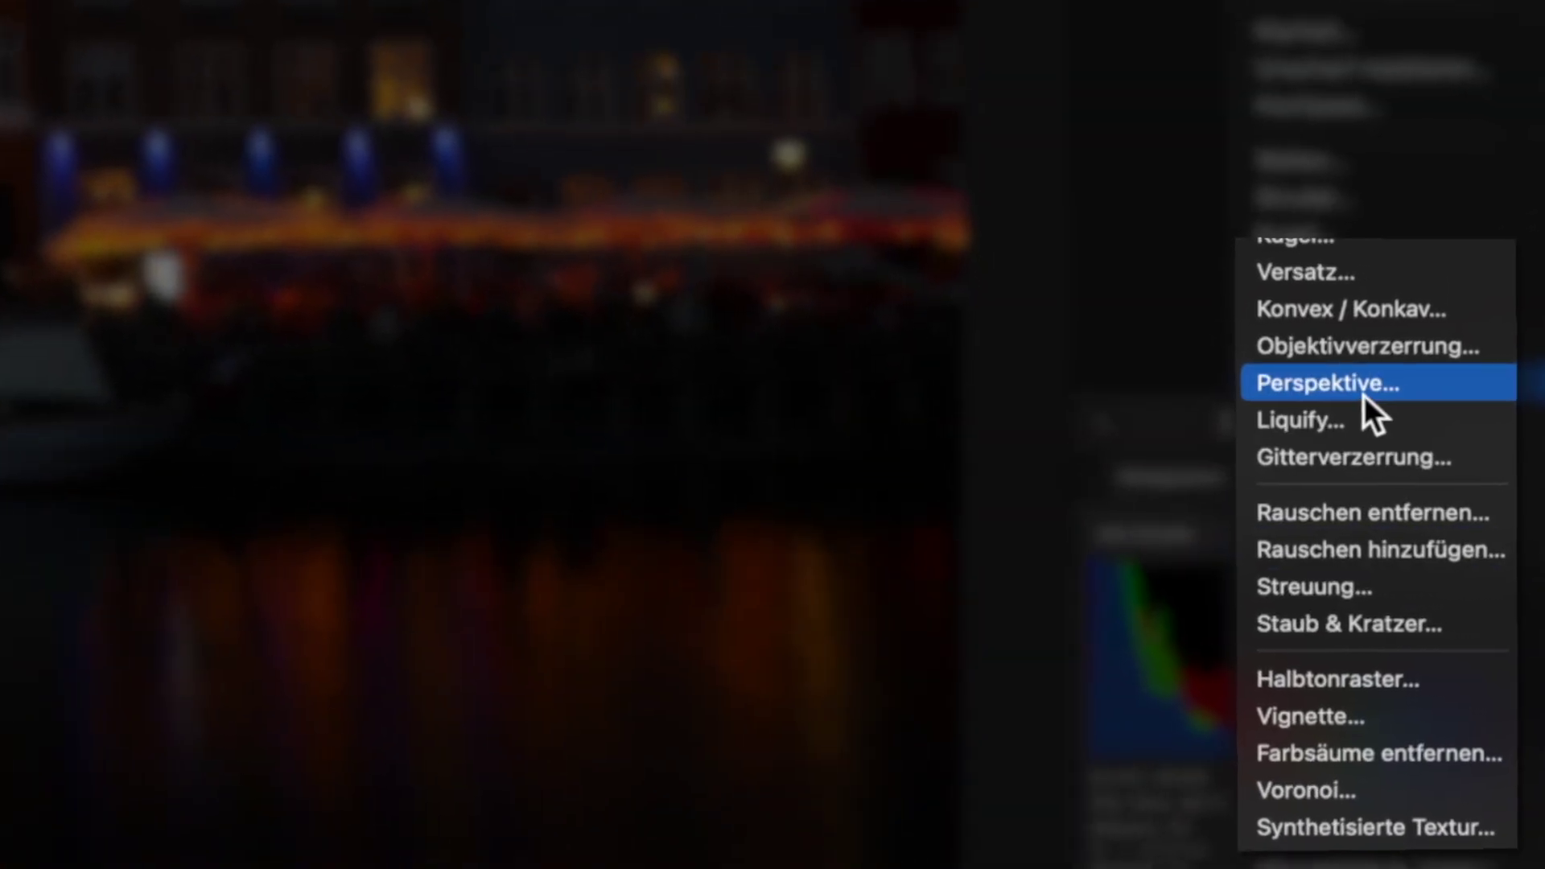
click(1371, 392)
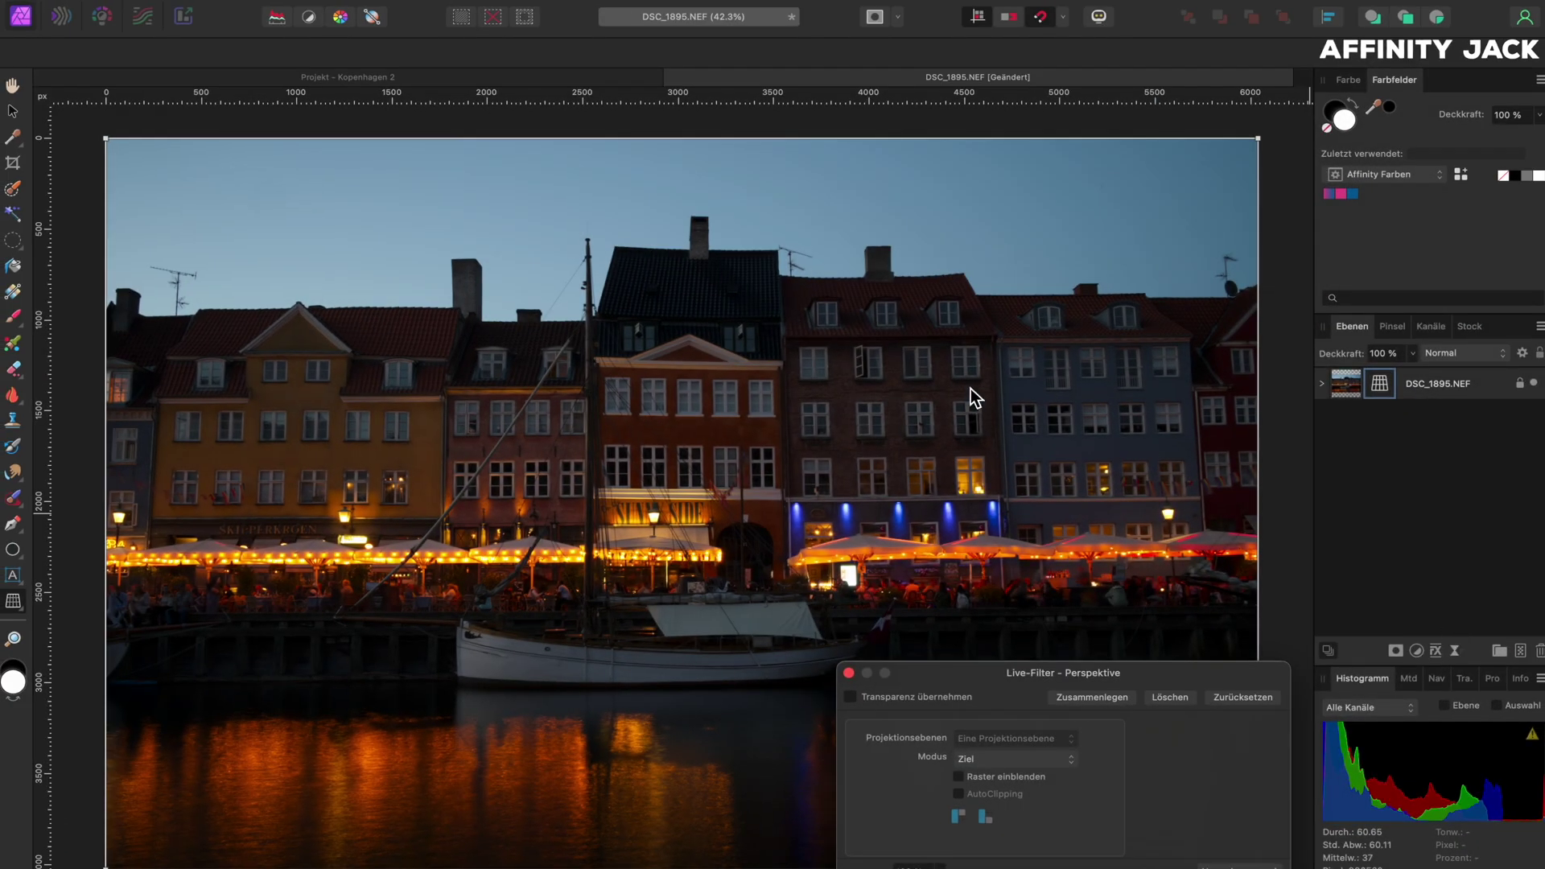
scroll(957, 398, down, 3)
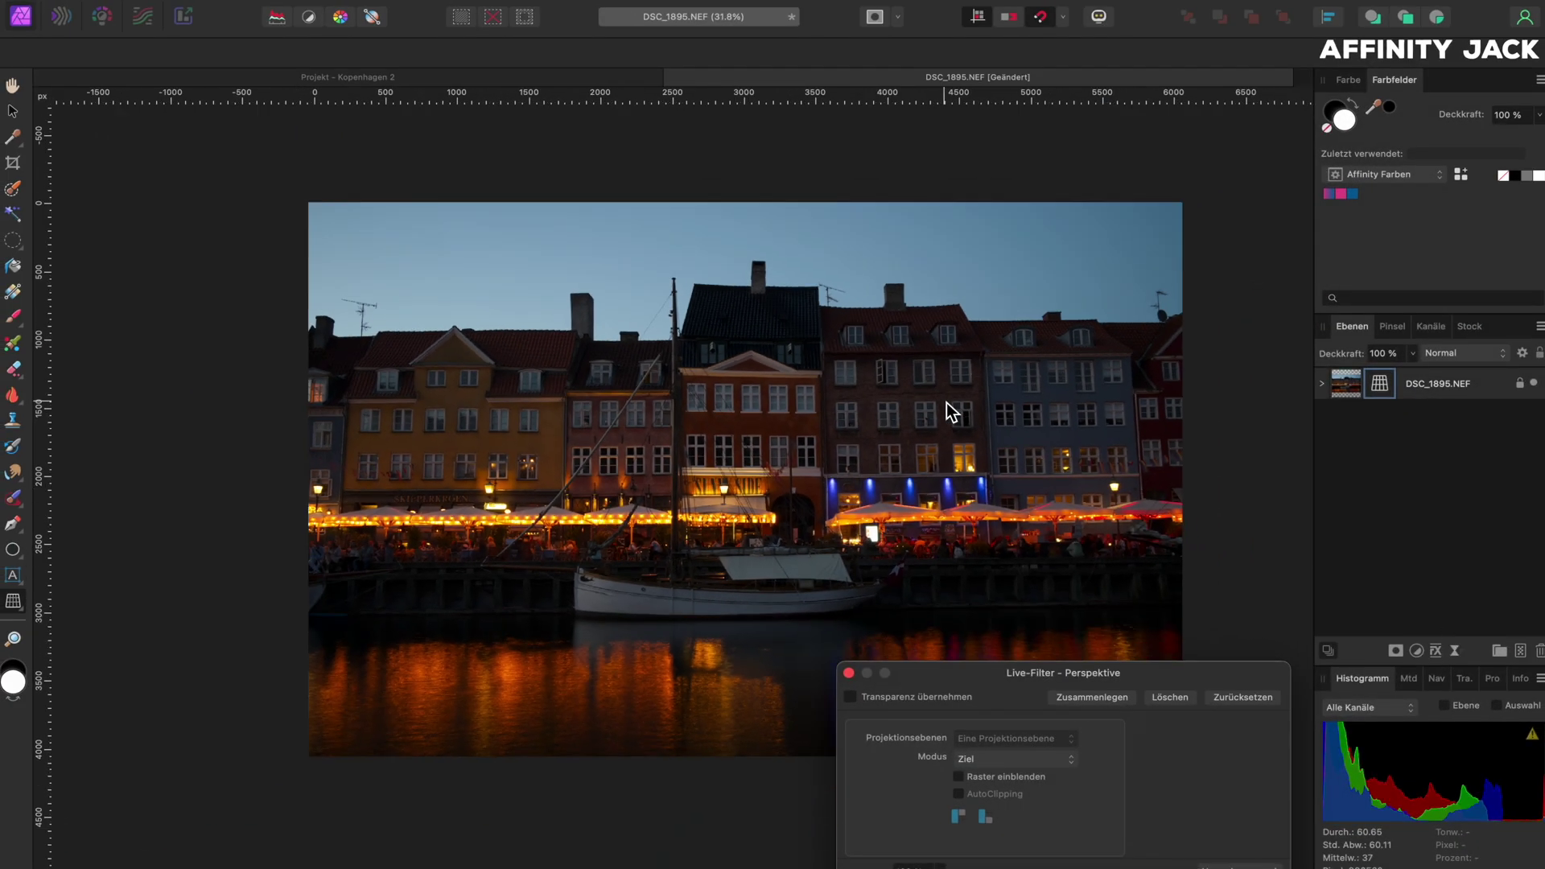
scroll(950, 411, down, 2)
drag(1151, 226, 1173, 227)
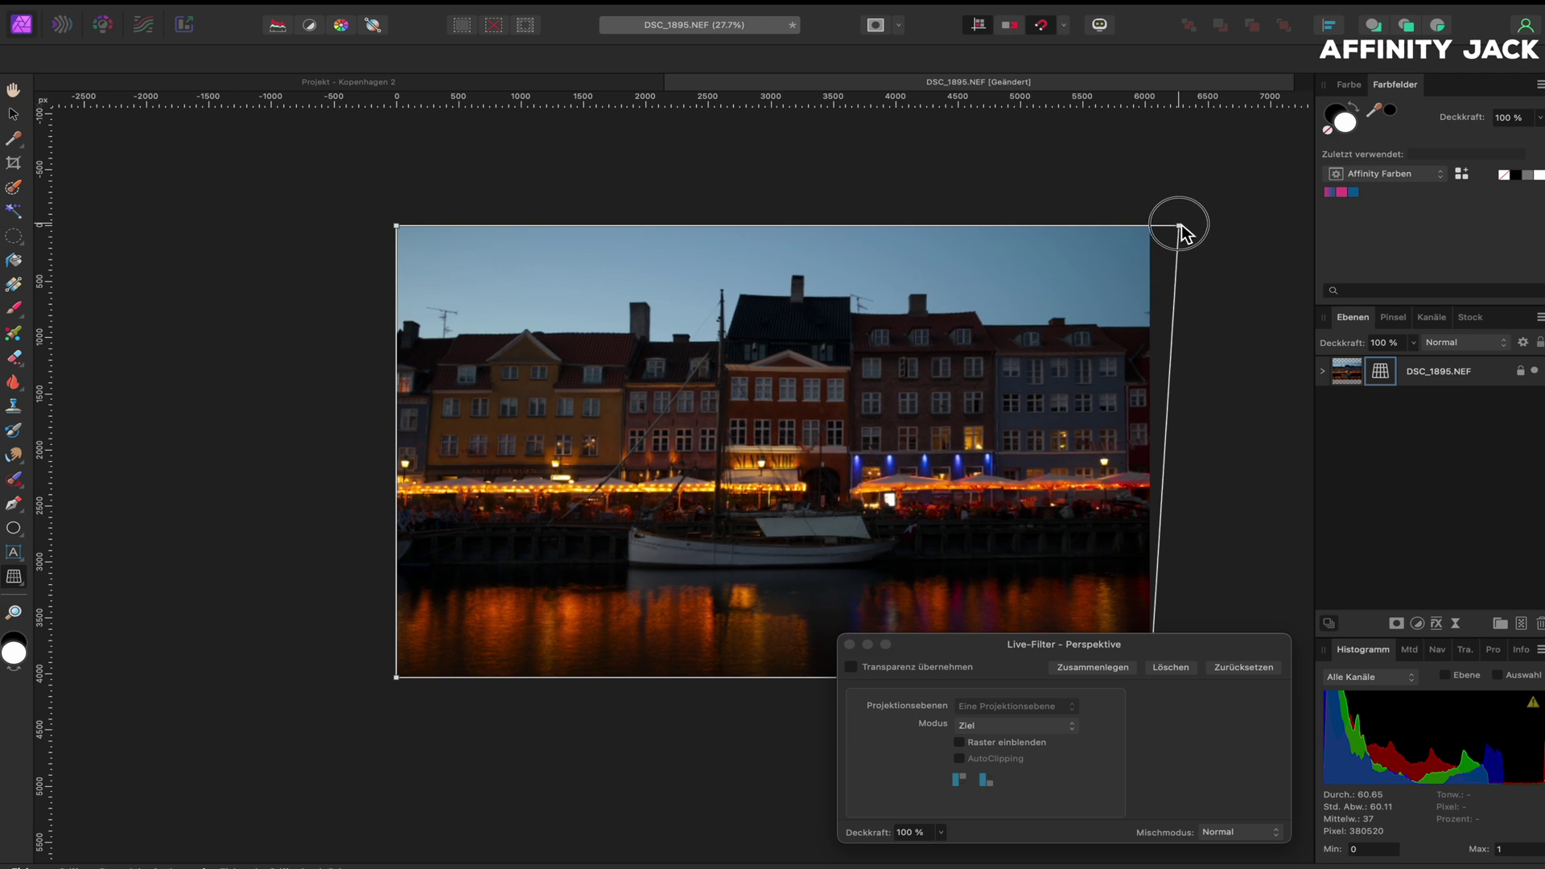
drag(1173, 227, 1183, 226)
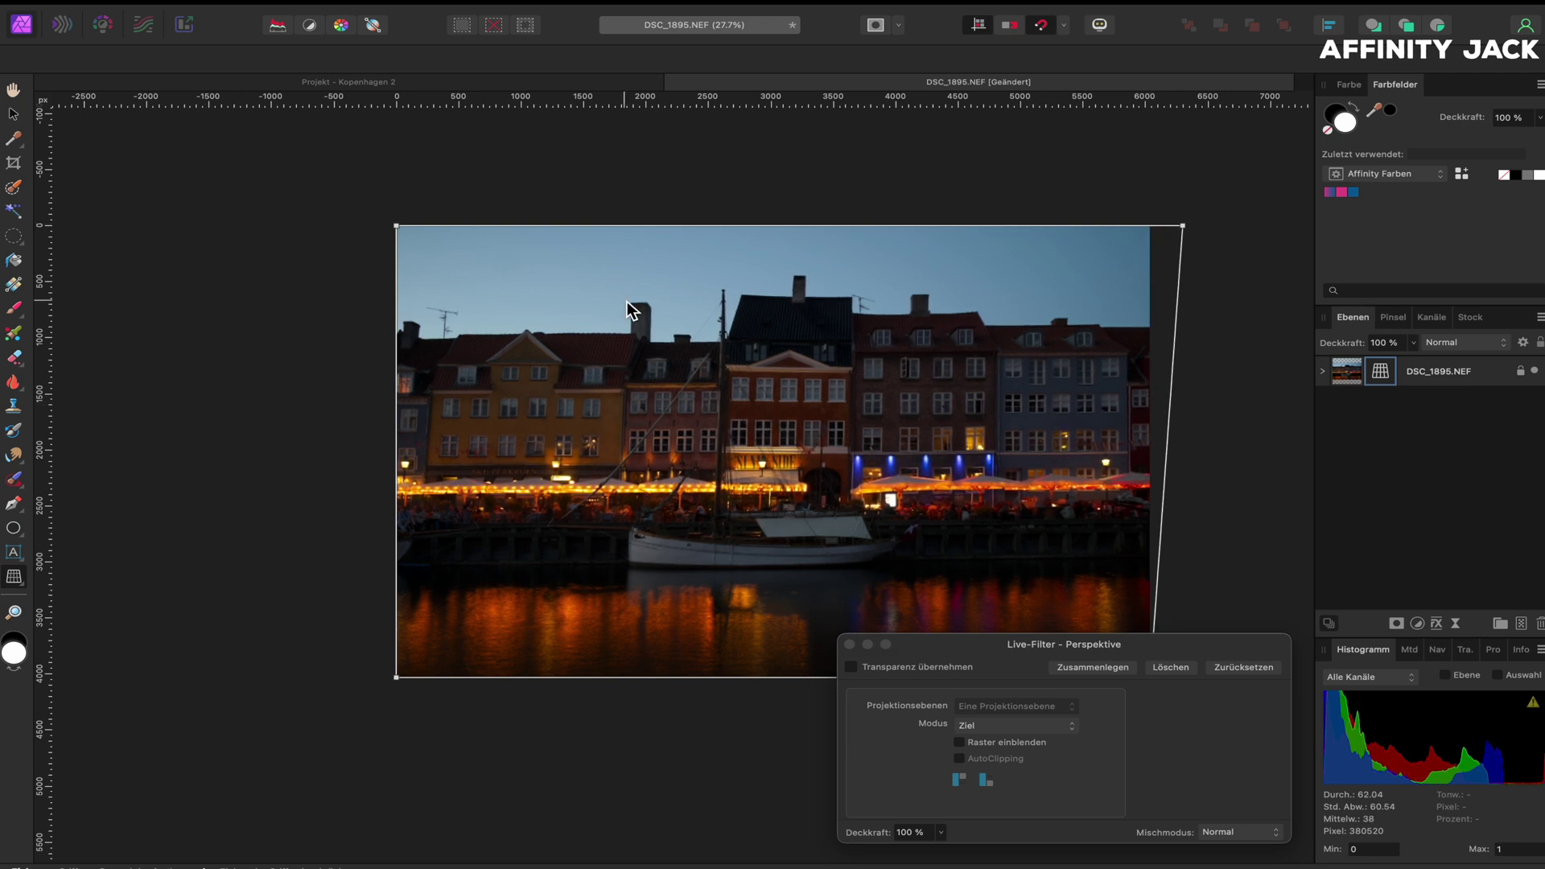
drag(397, 227, 370, 222)
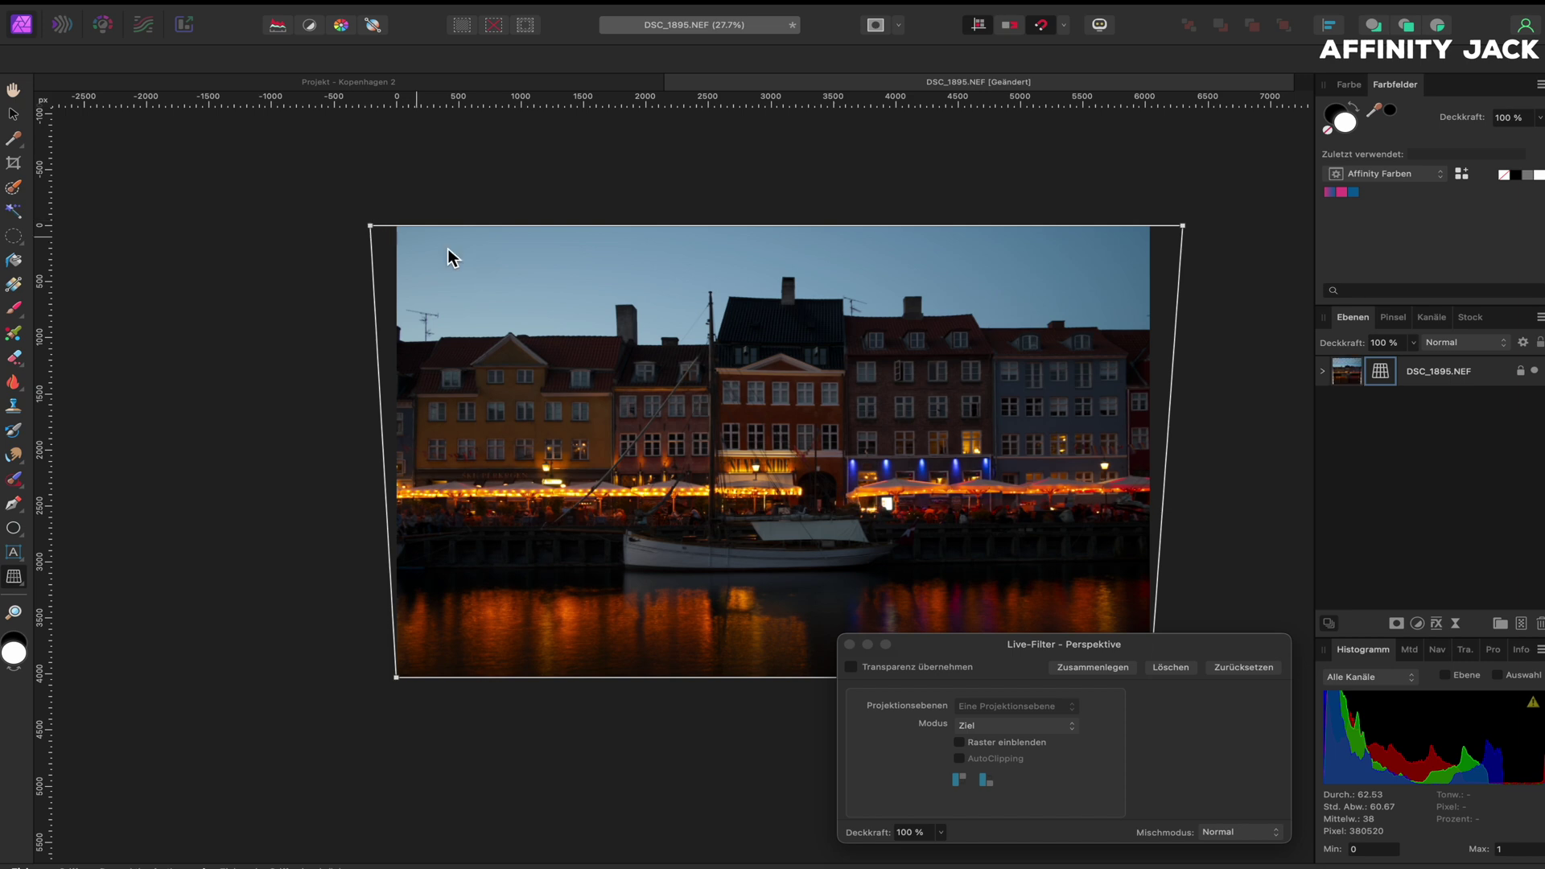
click(850, 645)
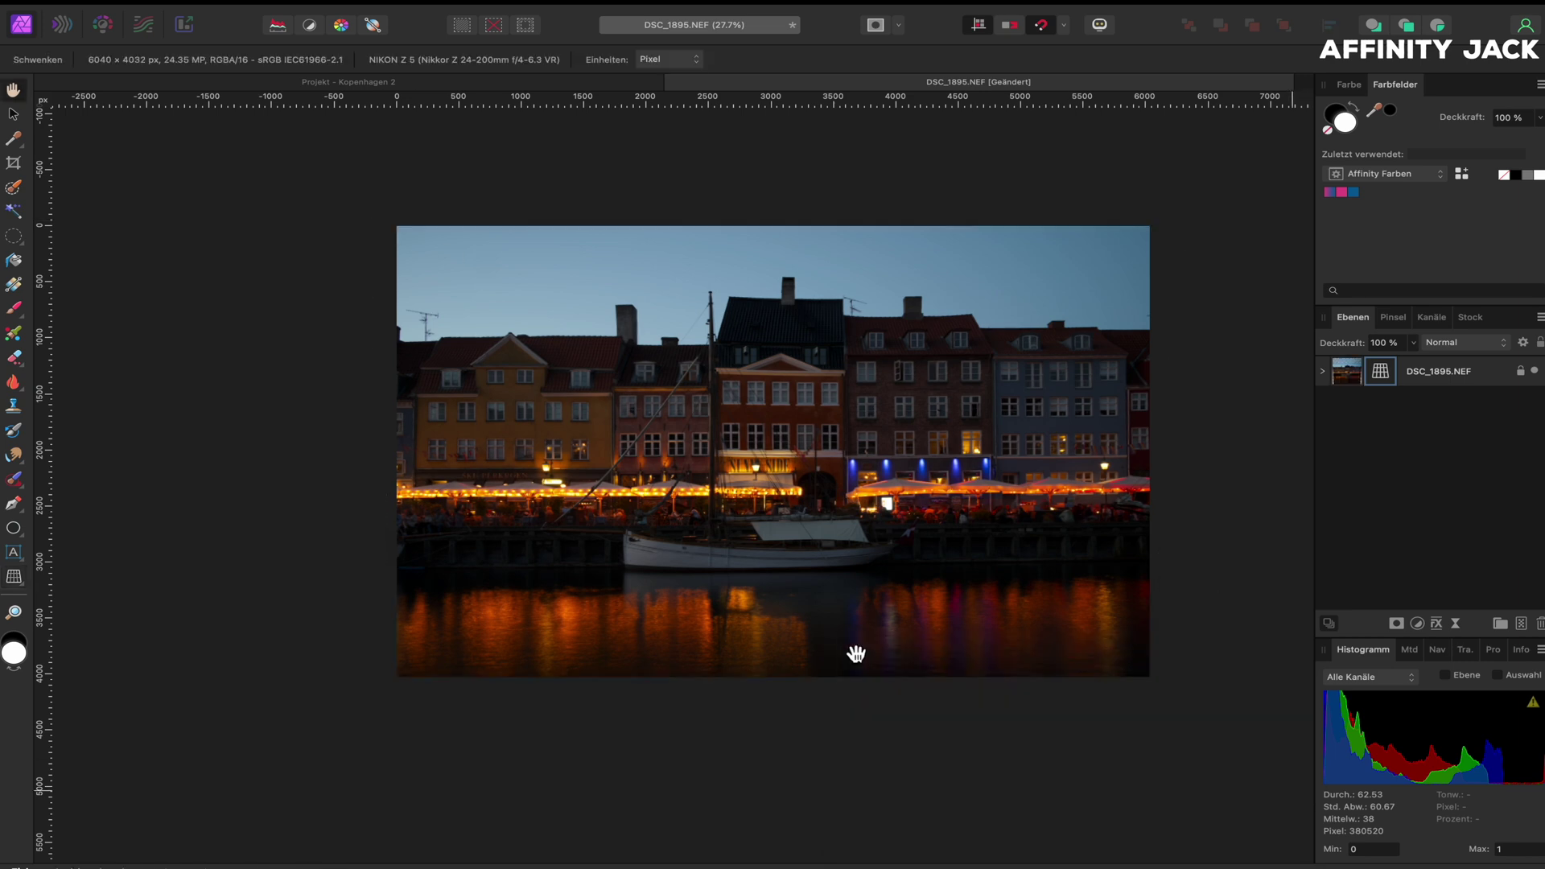
key(super+0)
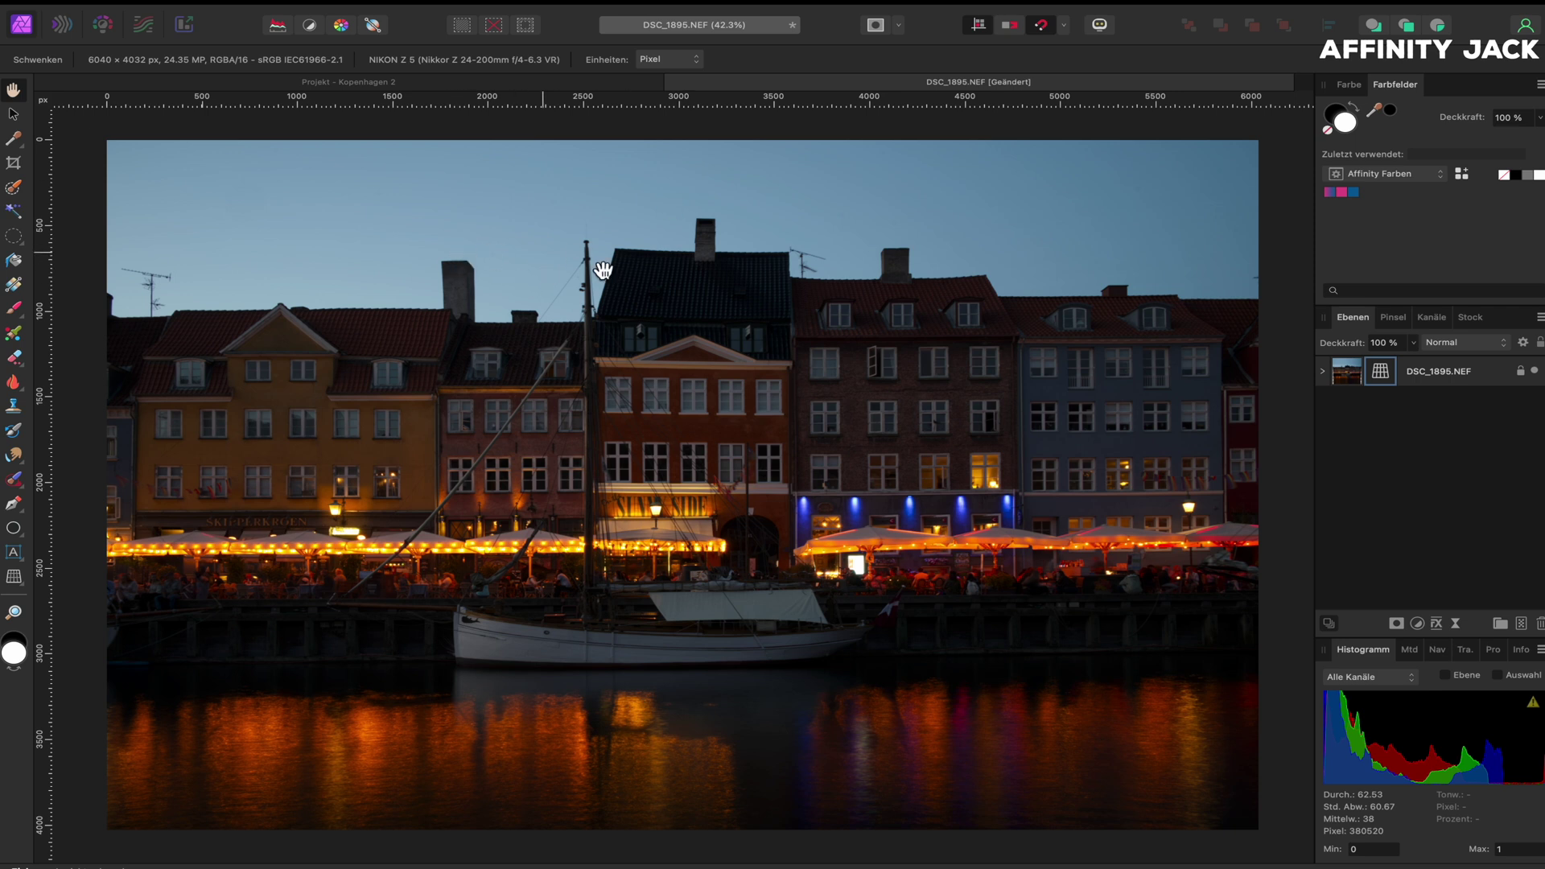
click(1349, 373)
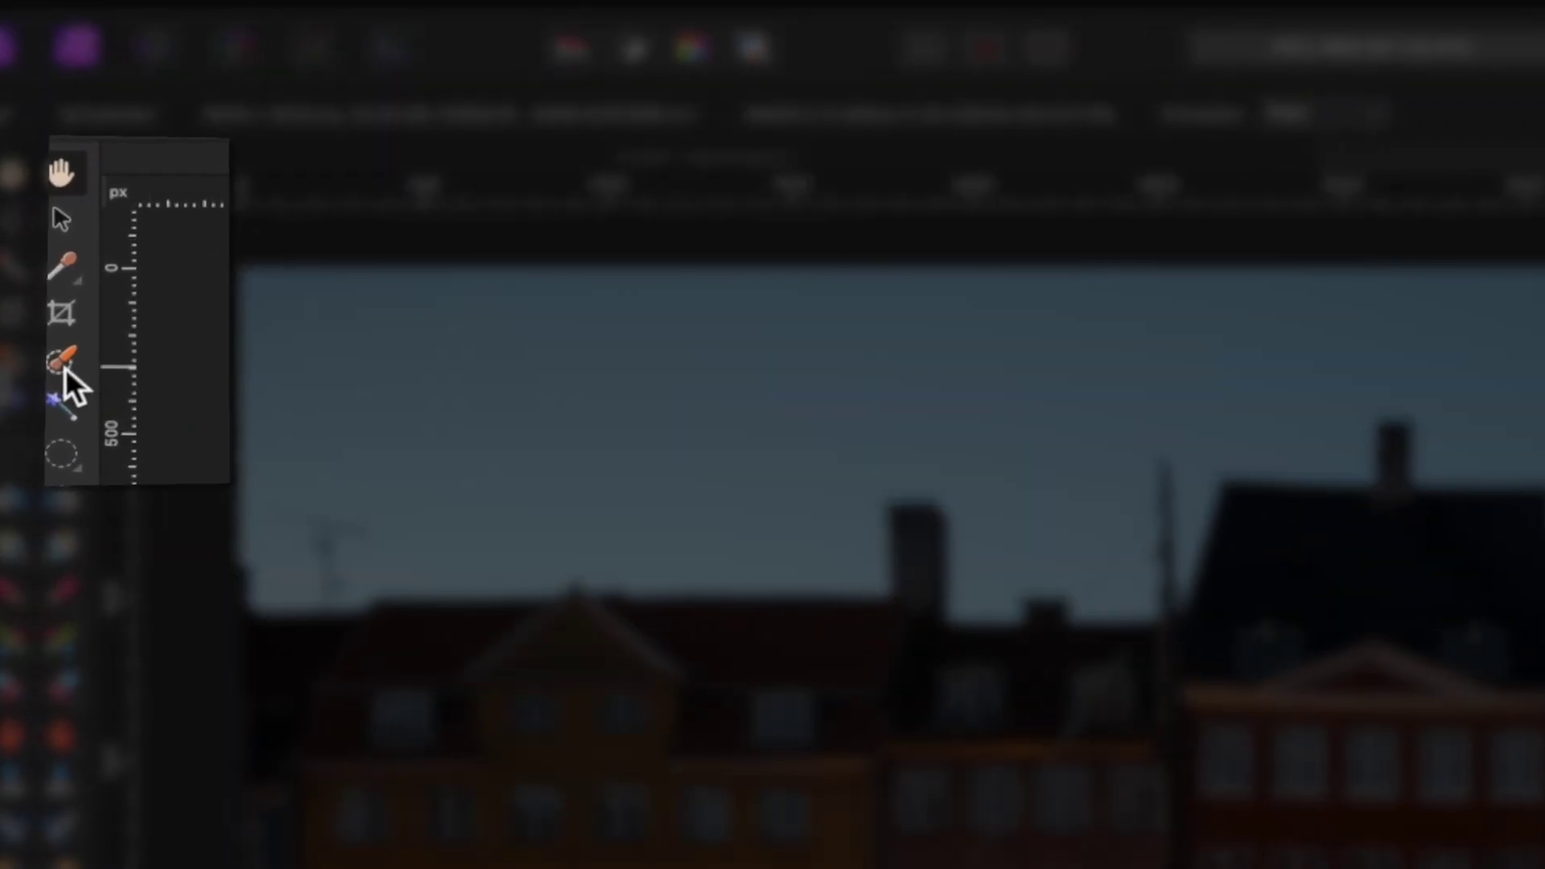
Brush-select the sky along the rooflines, then invert to select everything below it
click(65, 366)
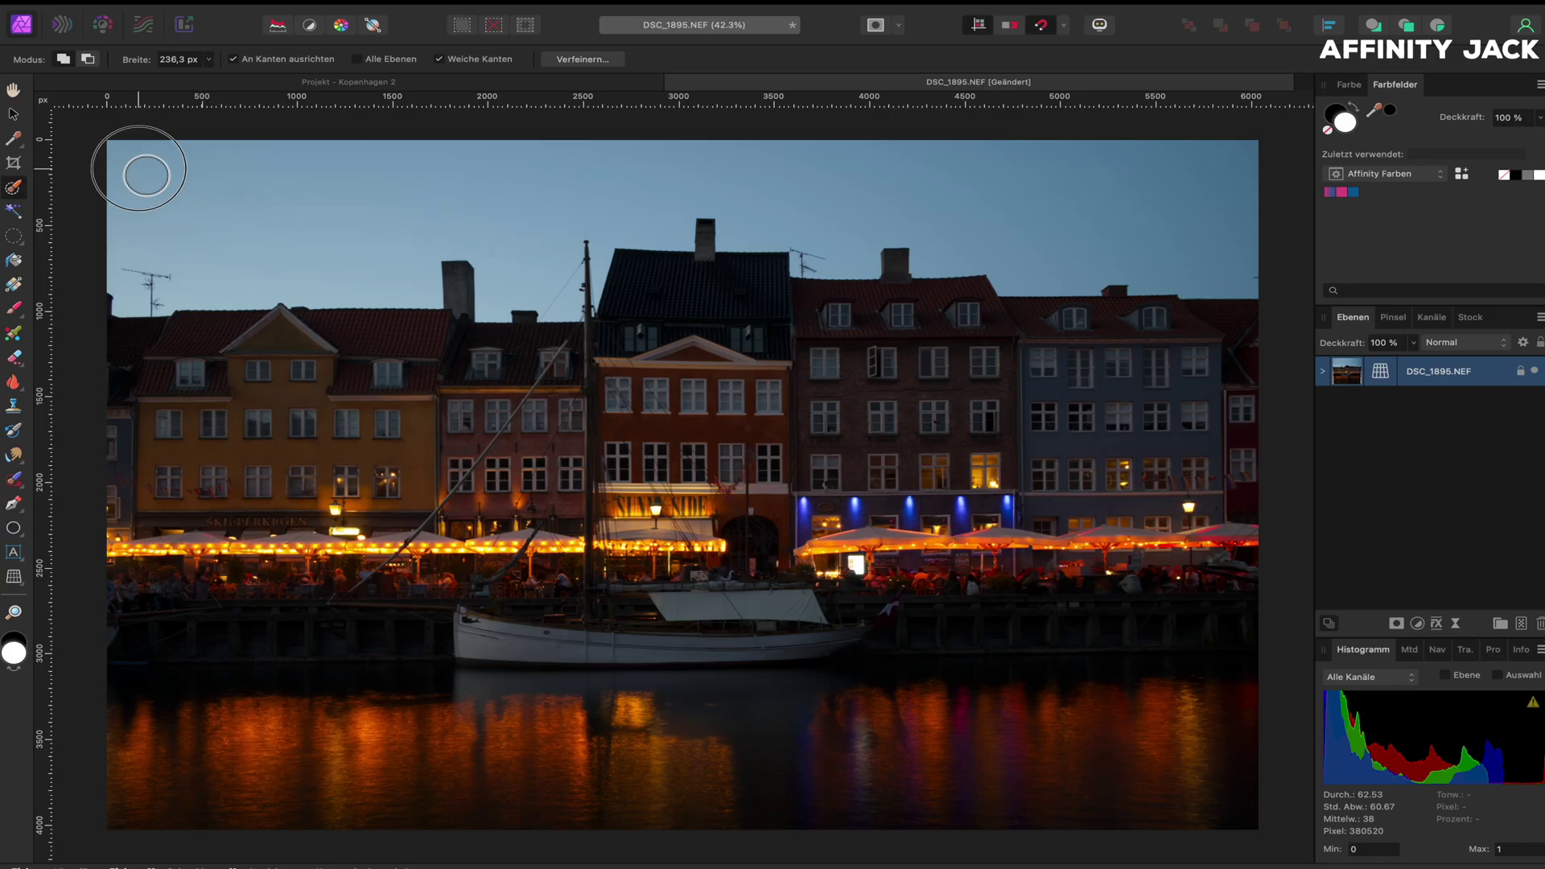
drag(146, 175, 773, 182)
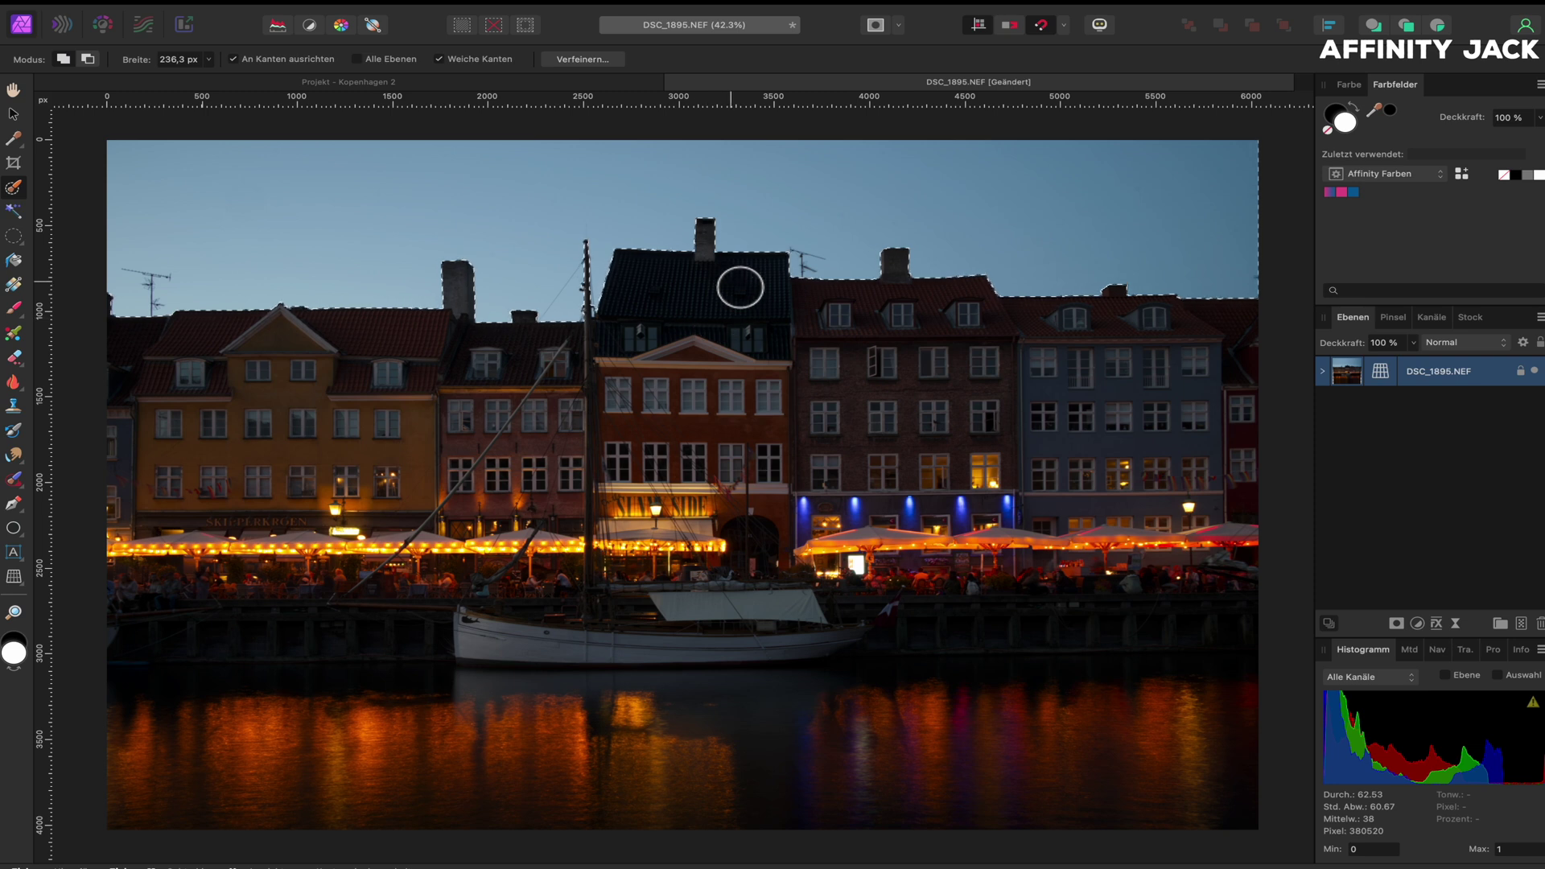
scroll(749, 265, up, 3)
scroll(744, 261, up, 3)
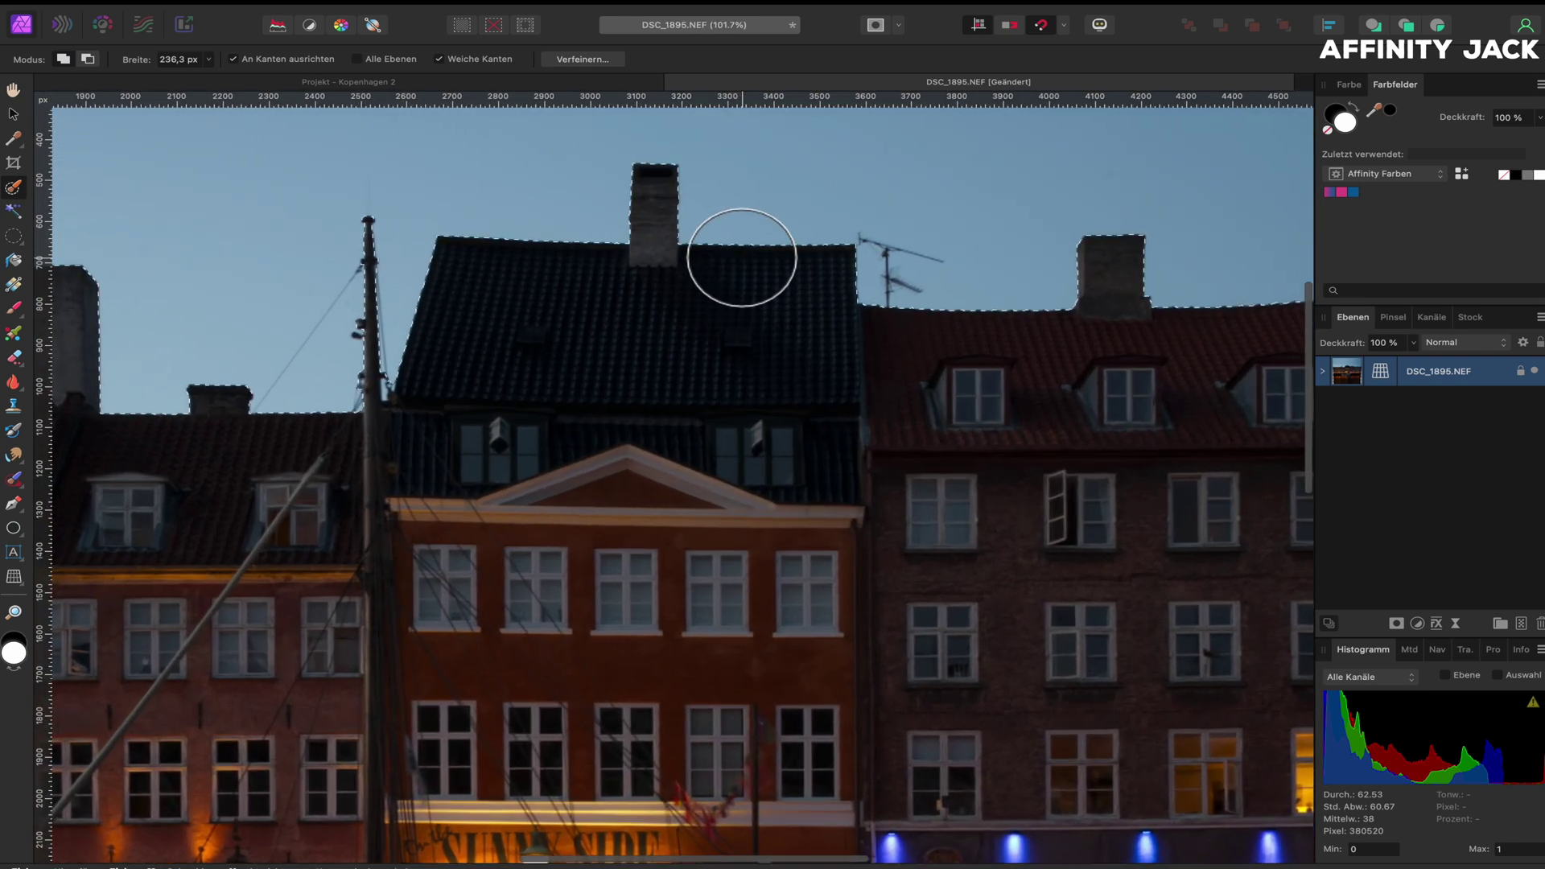
scroll(741, 257, down, 3)
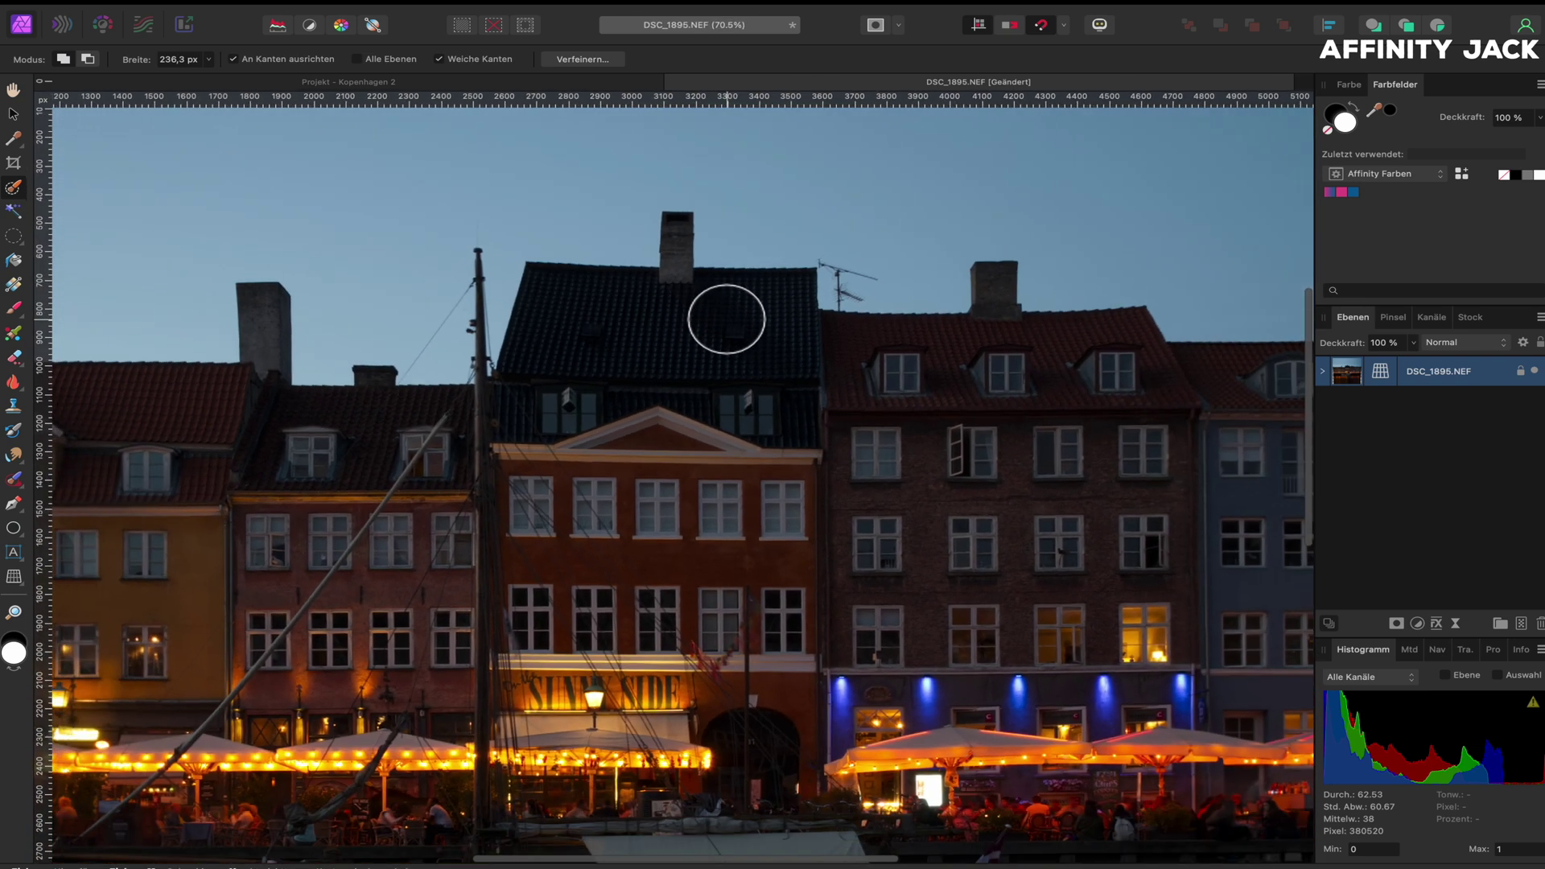
scroll(736, 327, down, 1)
scroll(734, 327, down, 1)
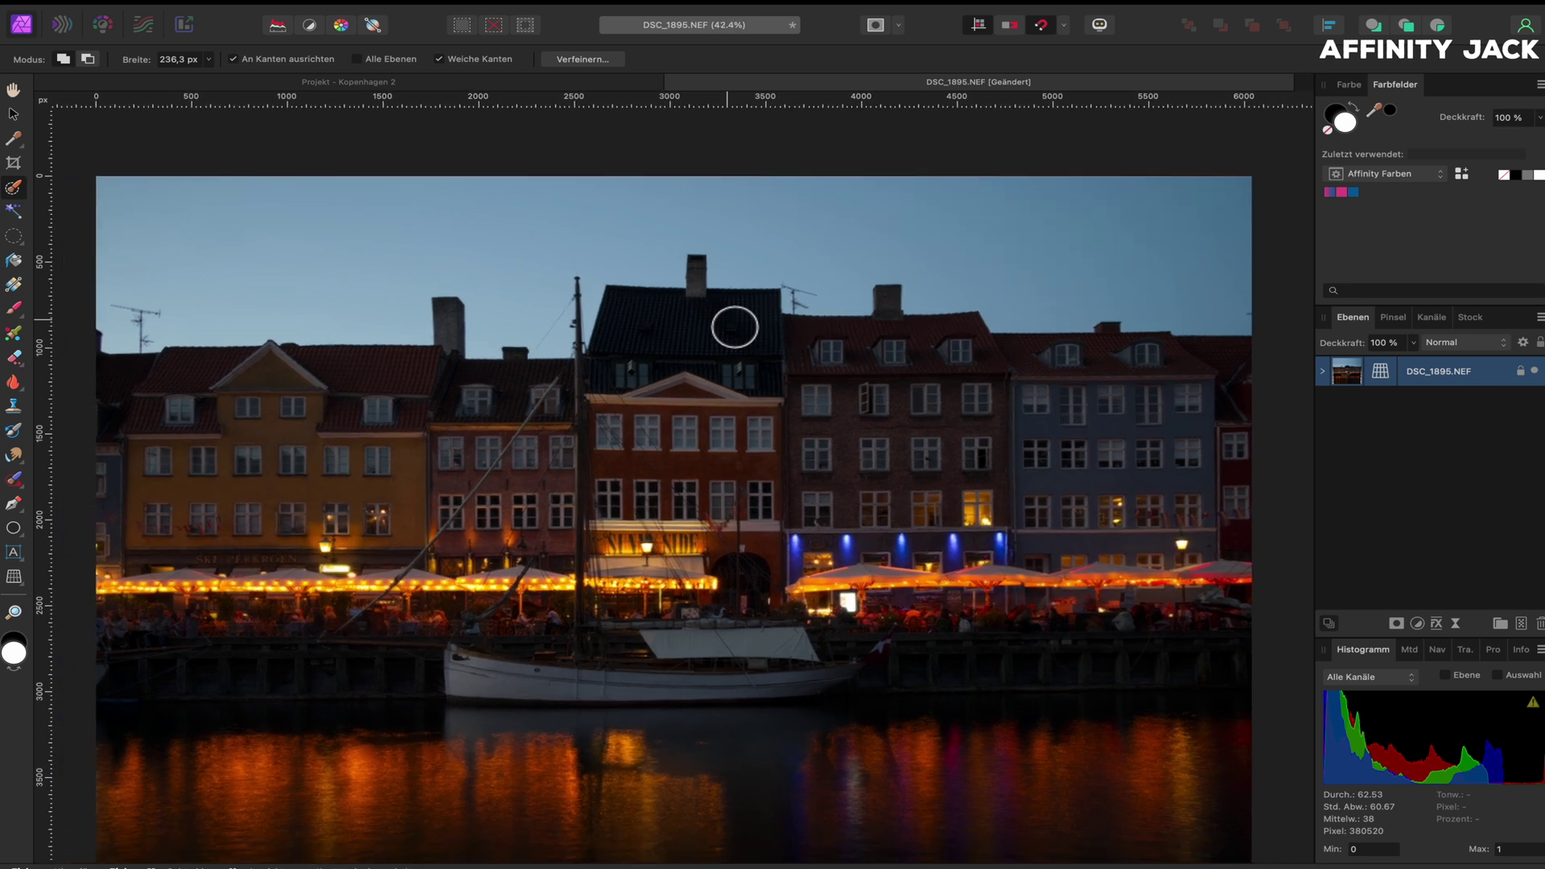
scroll(735, 328, down, 1)
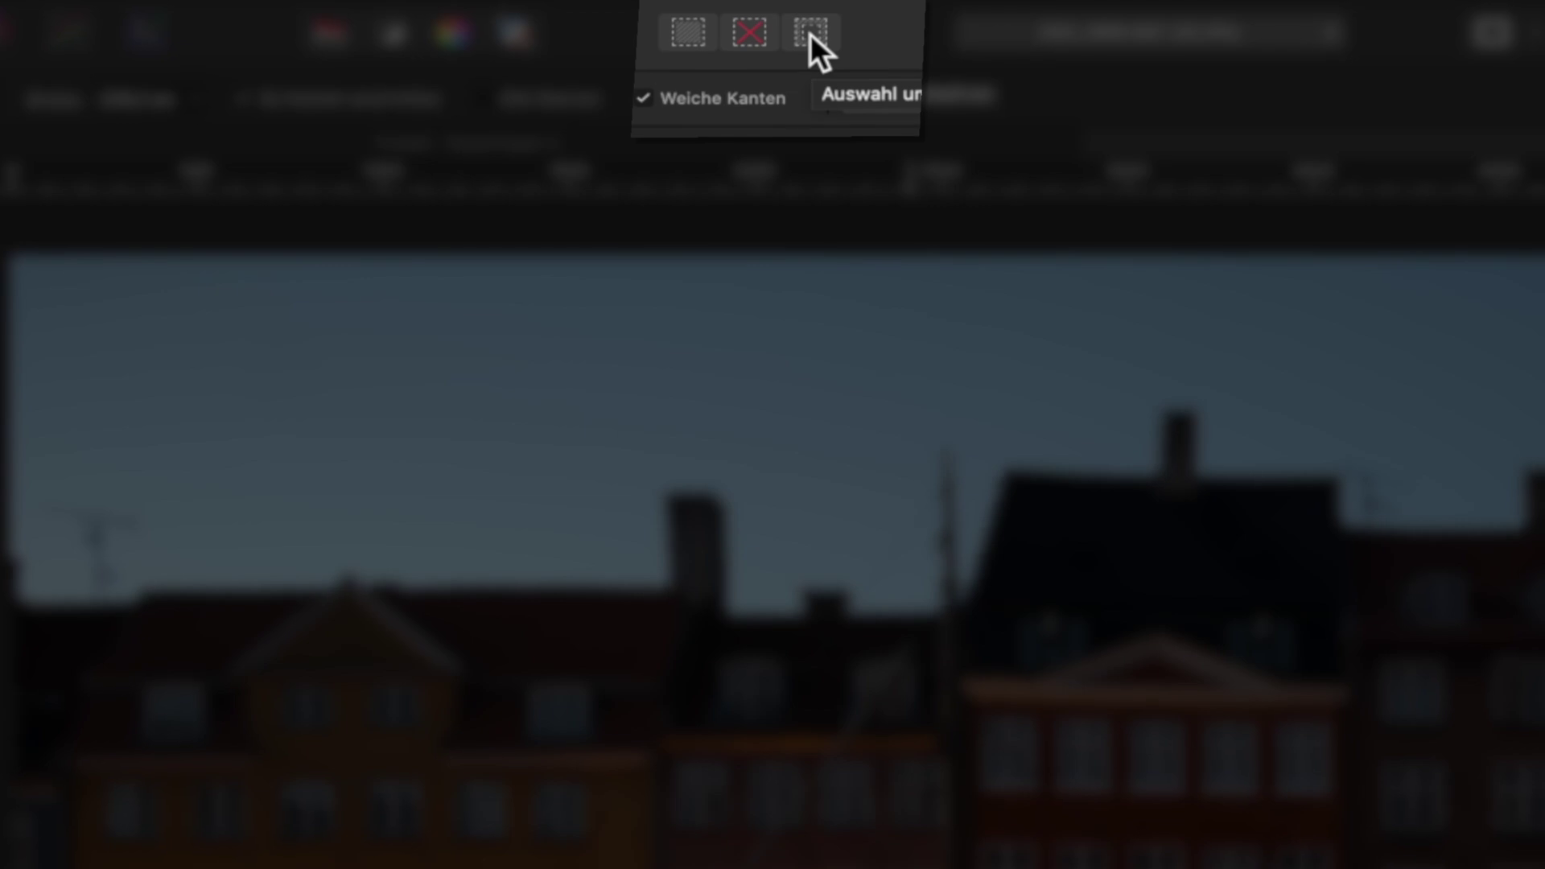
click(810, 35)
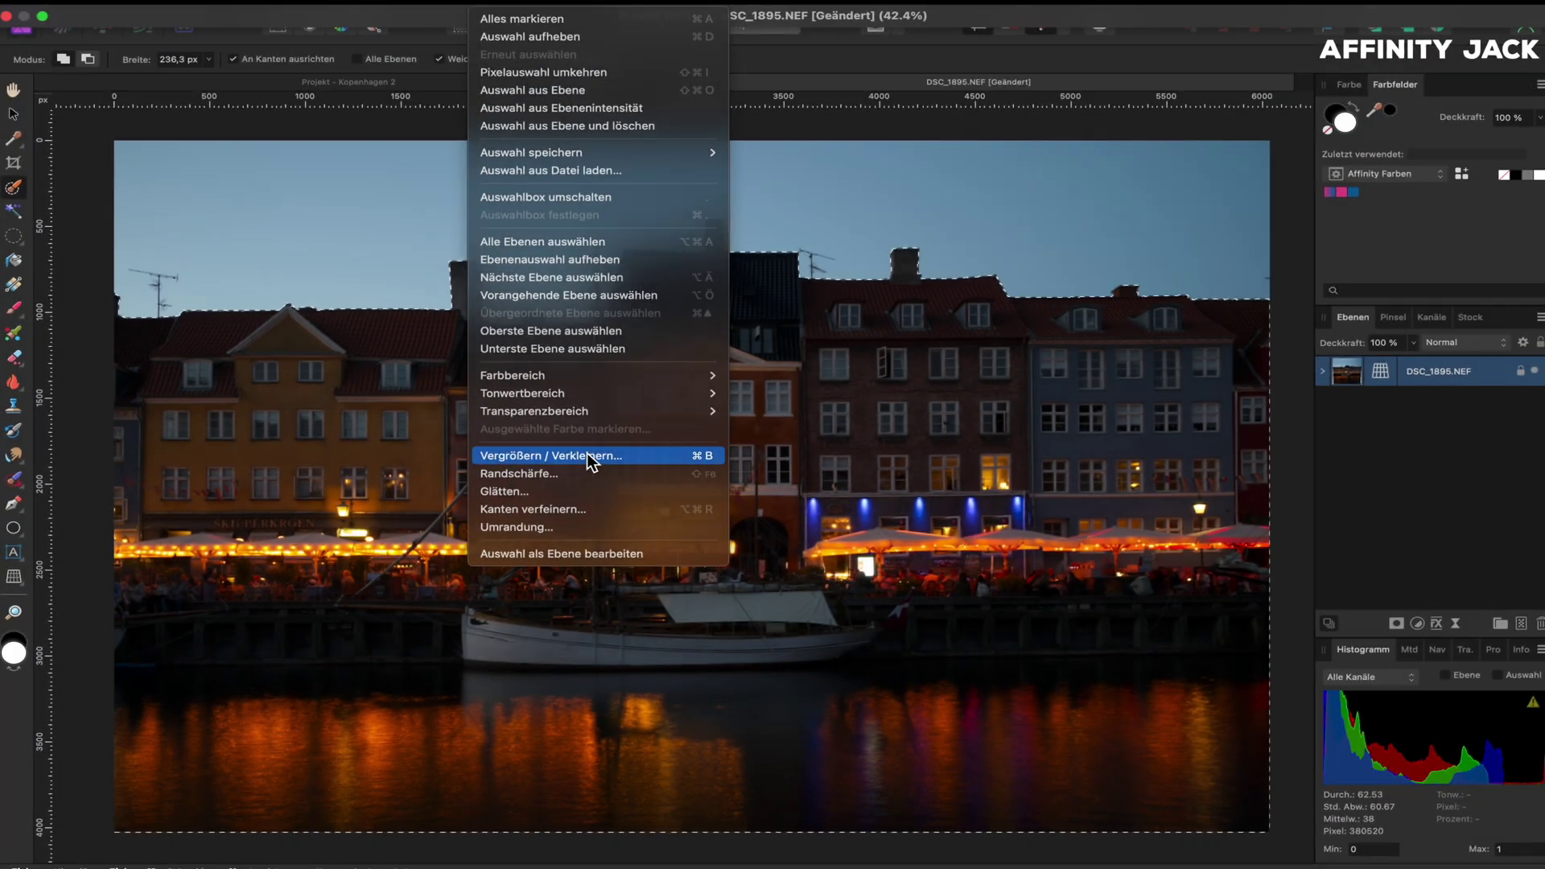
Shrink the selection slightly using a small negative grow/shrink radius
click(587, 452)
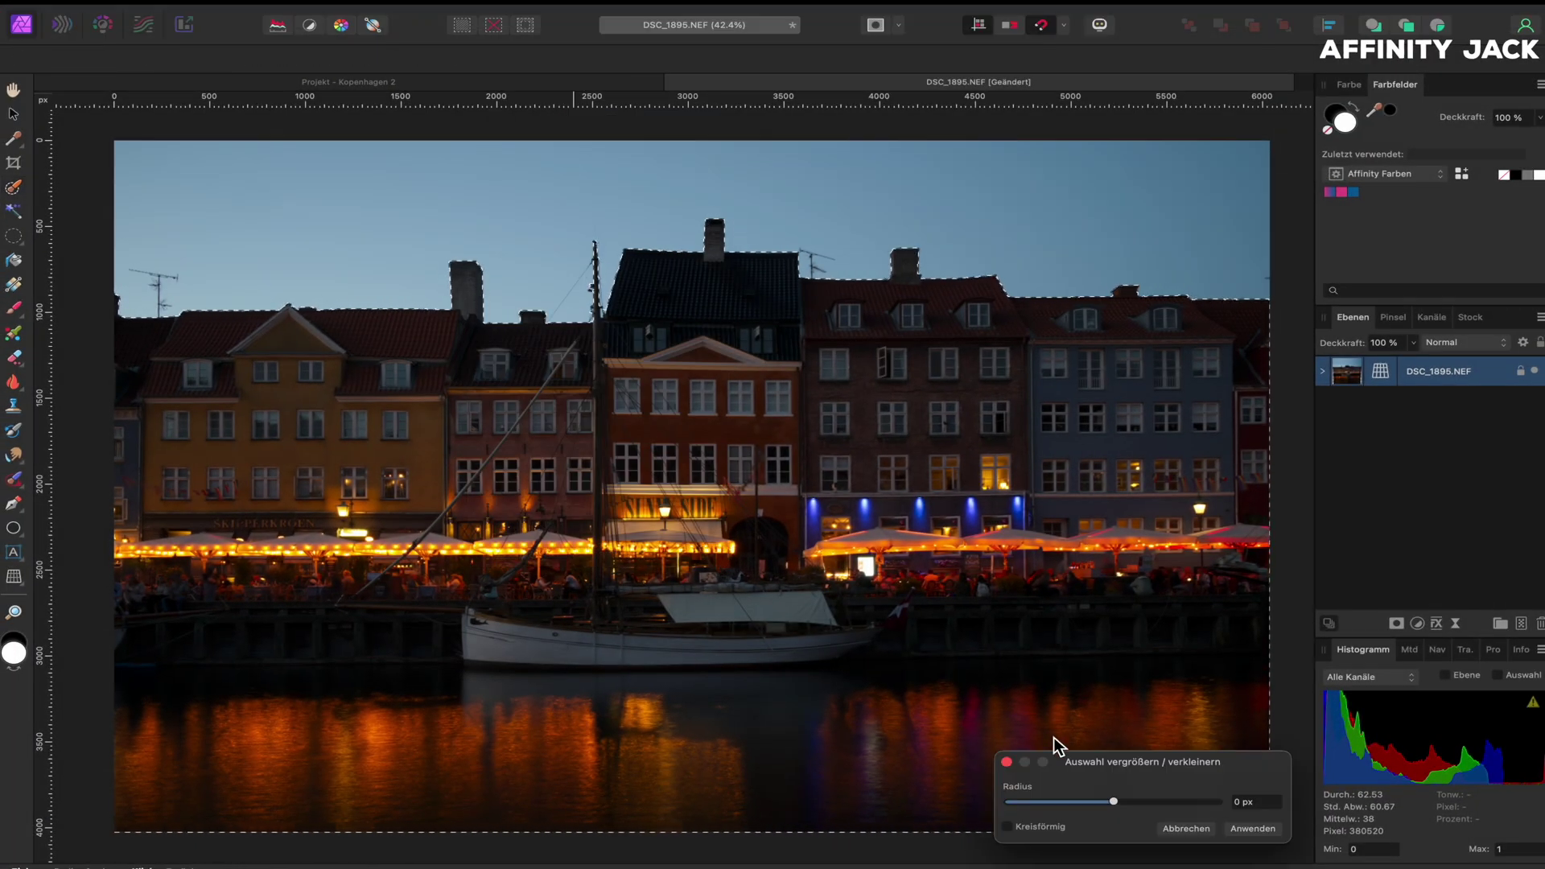
click(1115, 801)
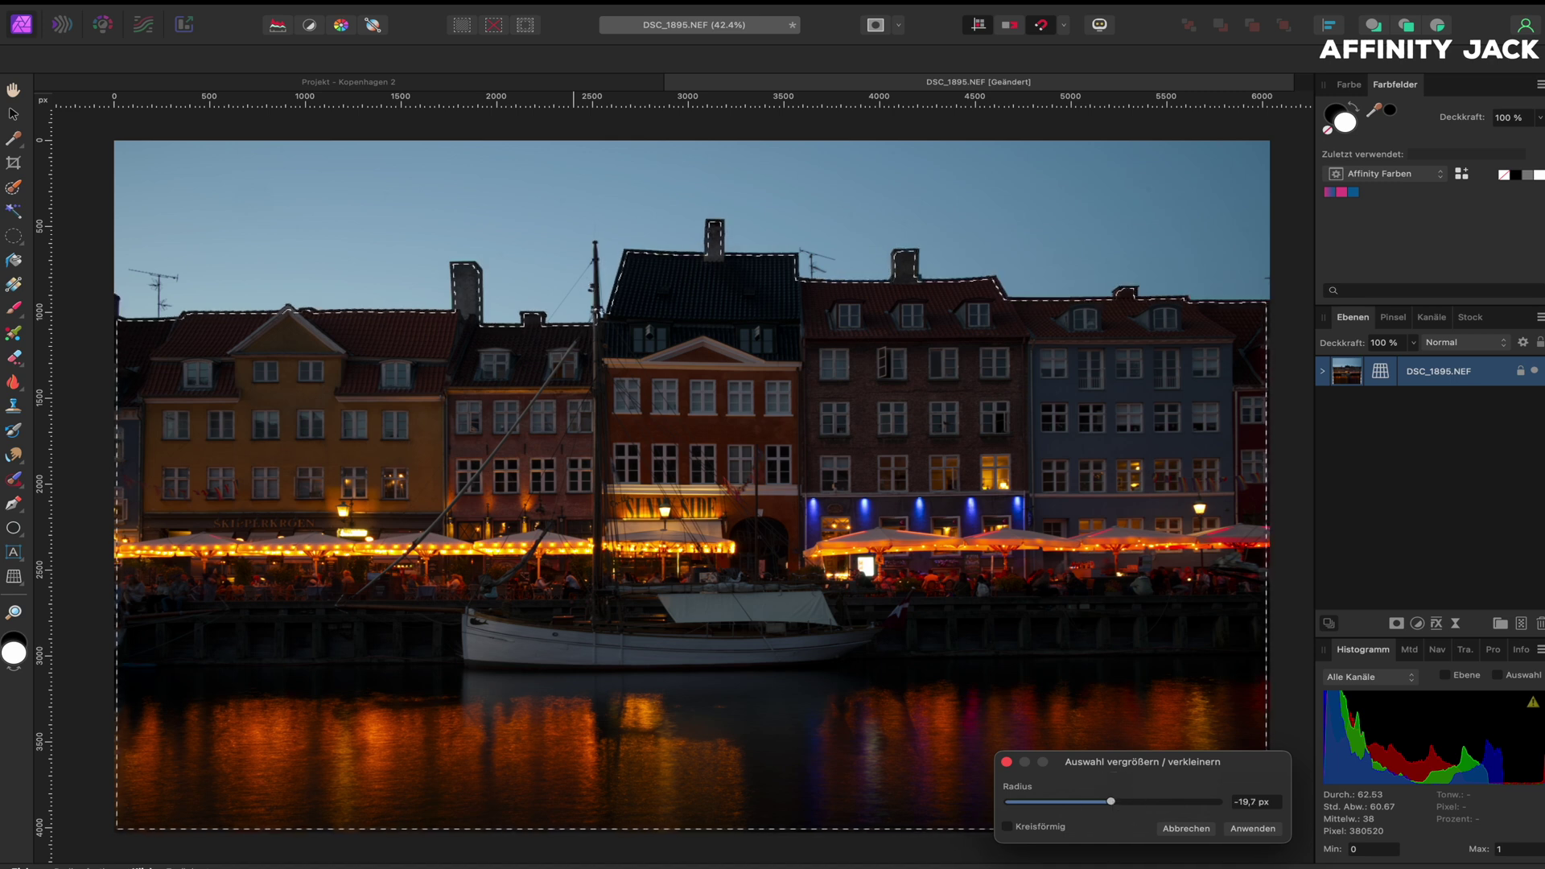
drag(1117, 800, 1114, 798)
text(-4)
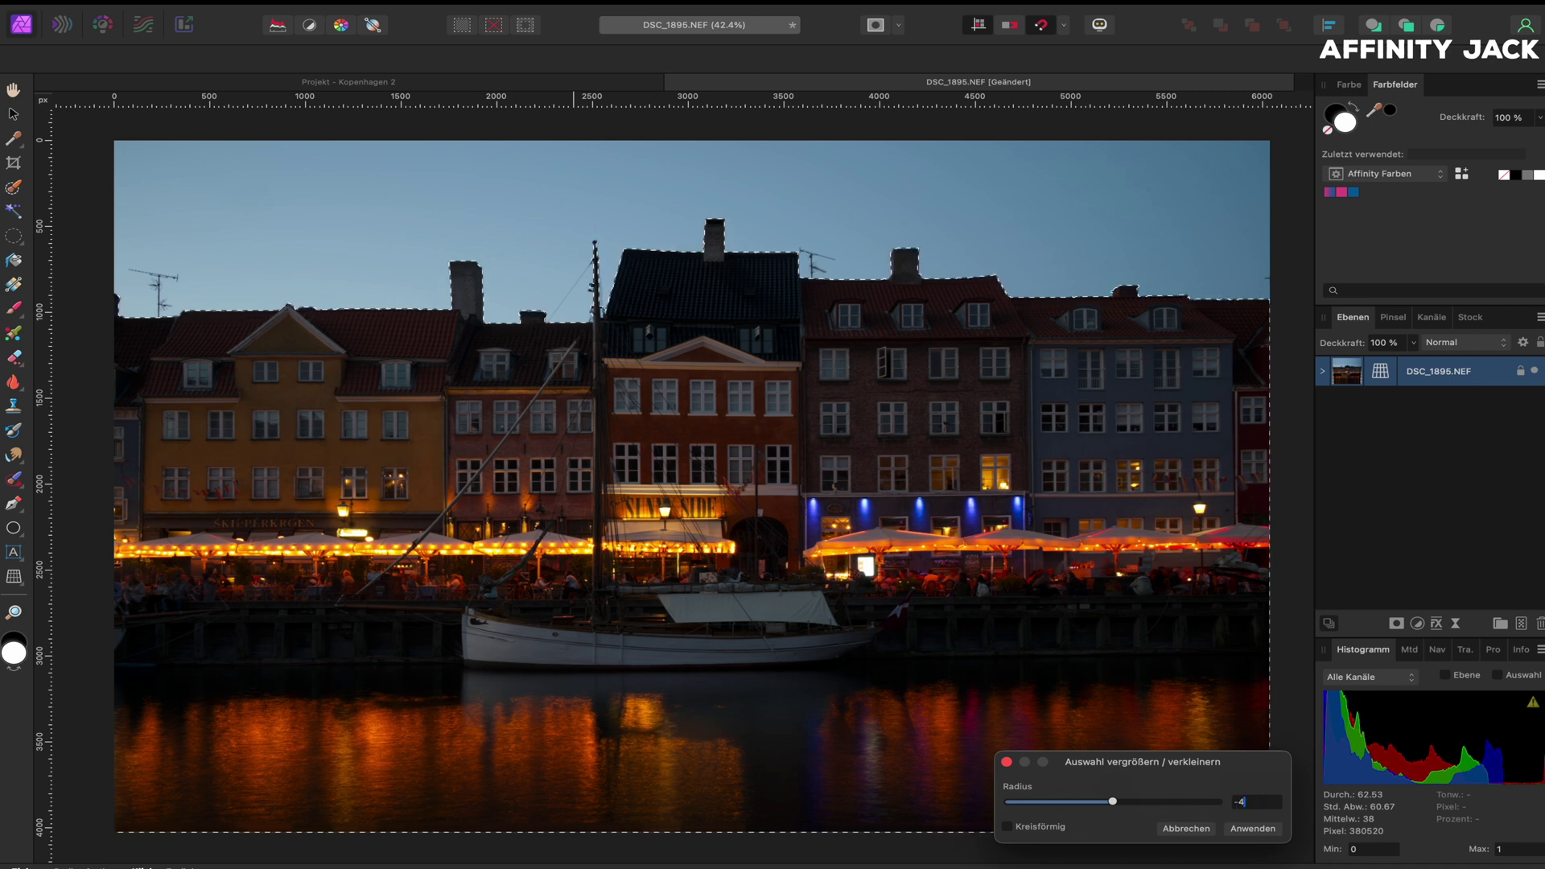
click(1252, 828)
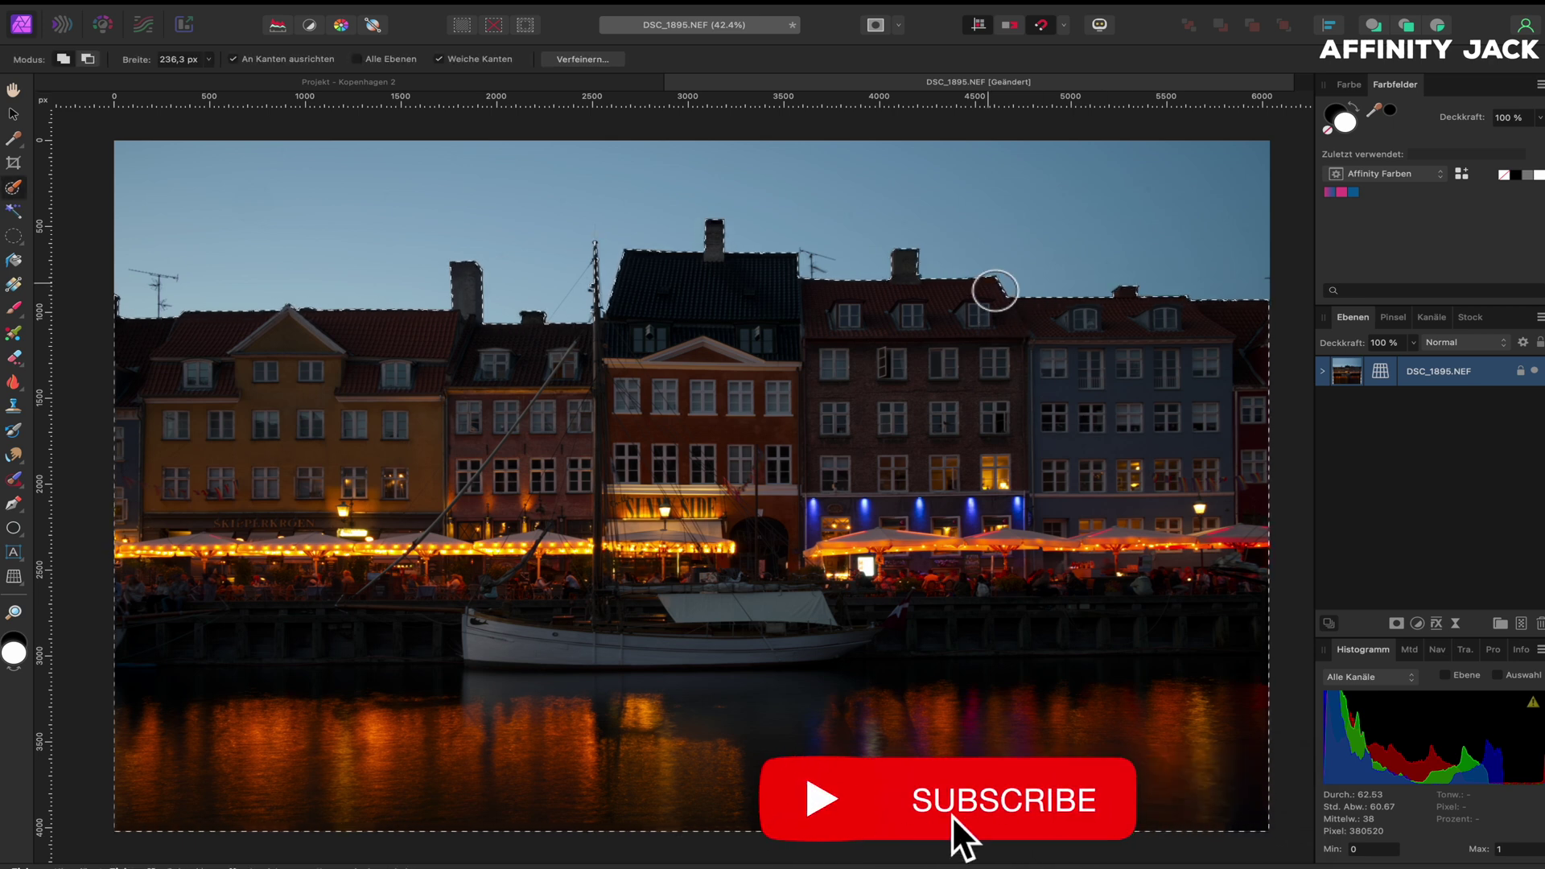
Zoom out to view the full skyline selection and open the Select menu
scroll(998, 306, up, 2)
scroll(986, 277, up, 3)
scroll(986, 286, up, 2)
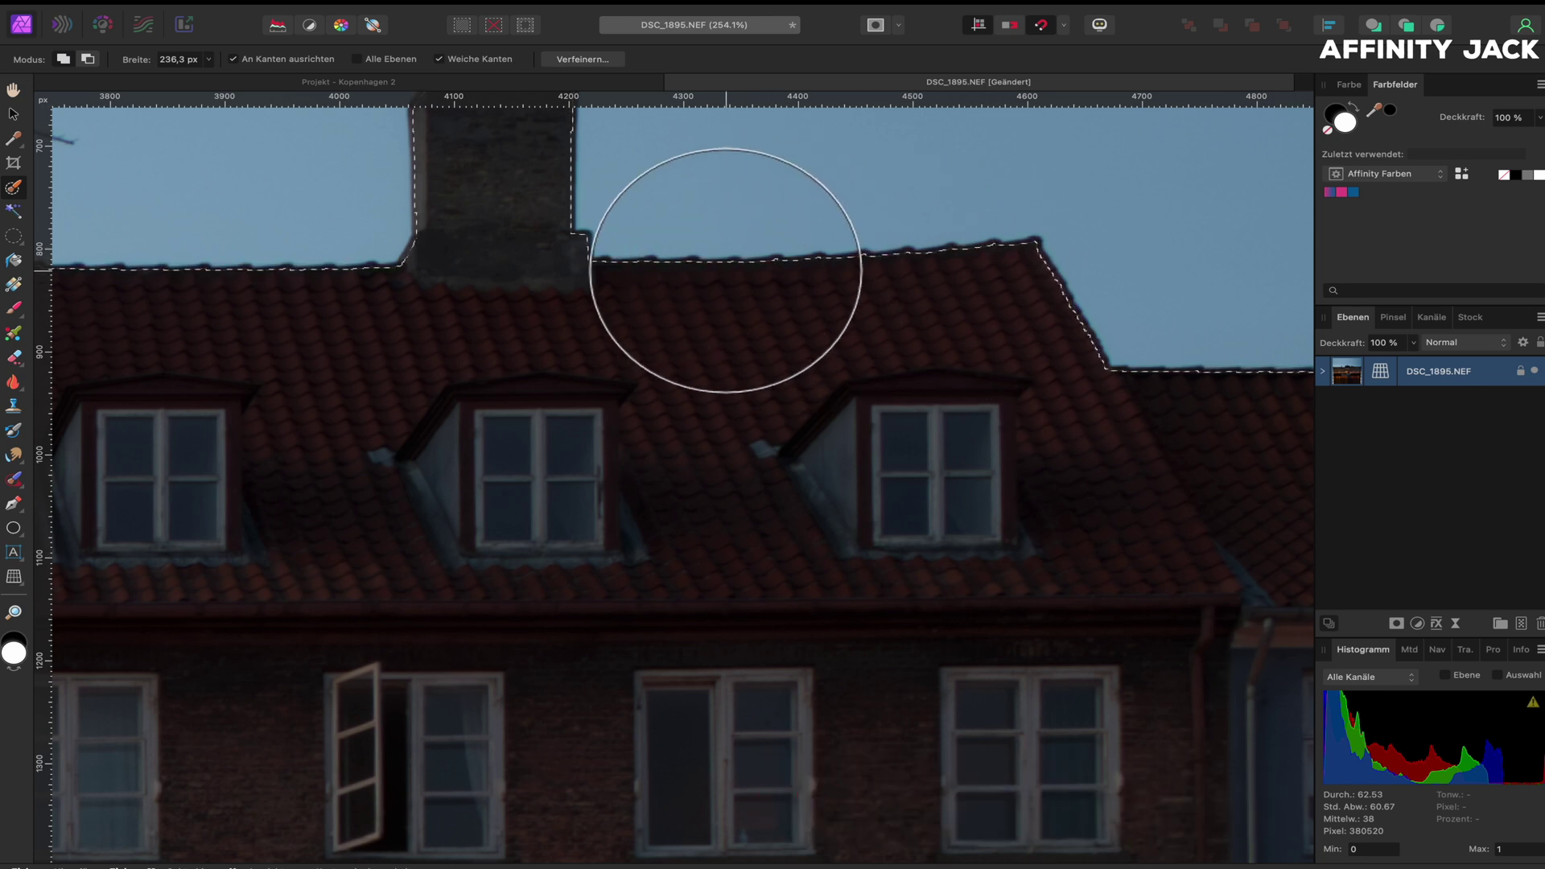
scroll(829, 252, down, 3)
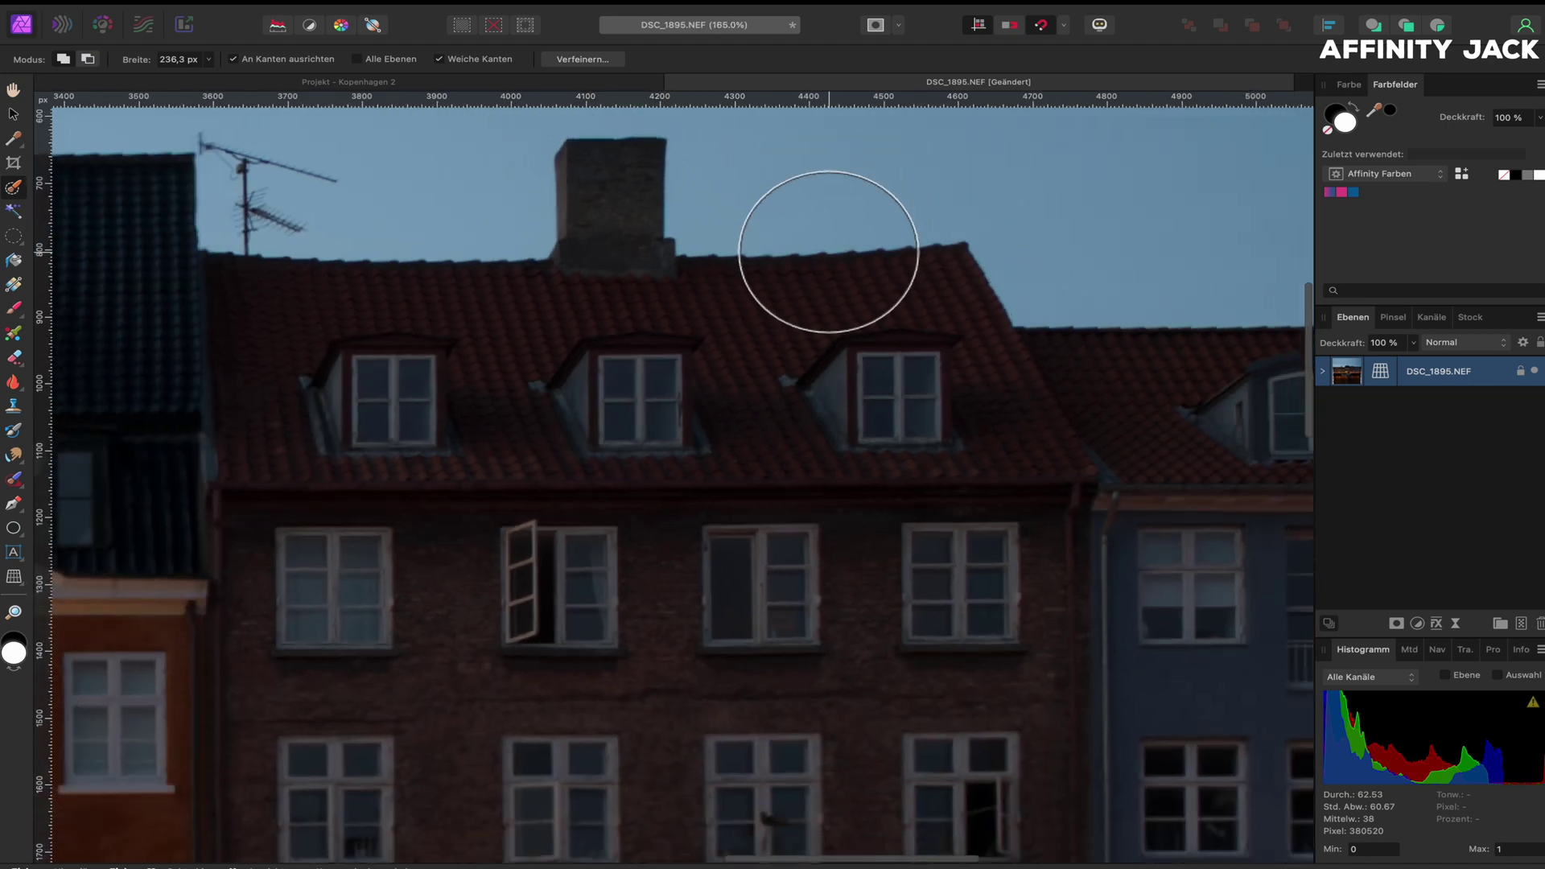
scroll(829, 252, down, 2)
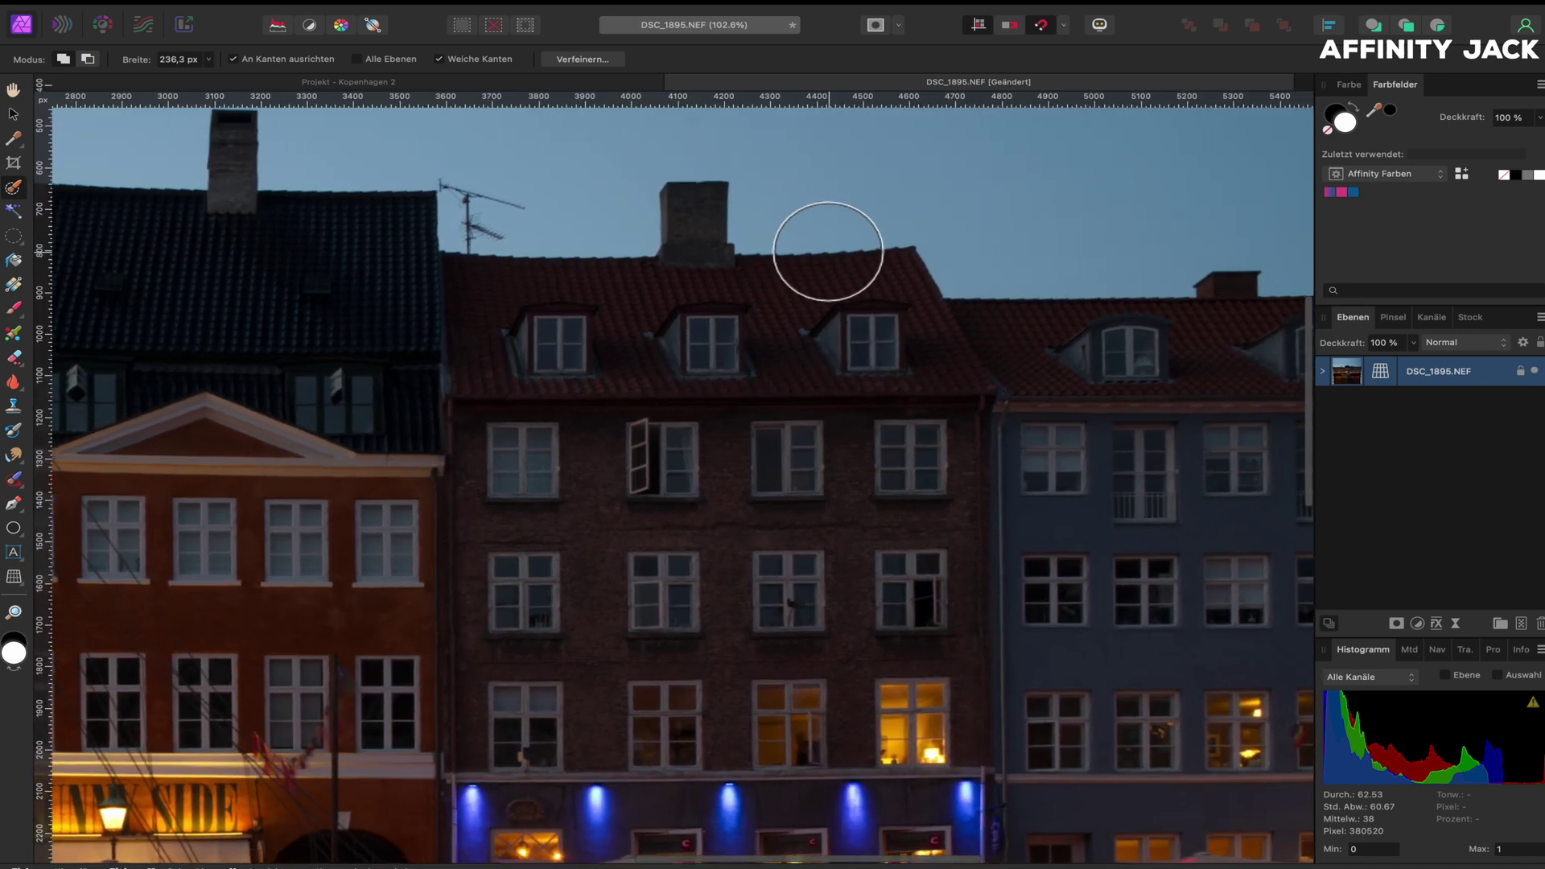
scroll(828, 252, down, 2)
scroll(828, 252, down, 1)
scroll(829, 252, down, 1)
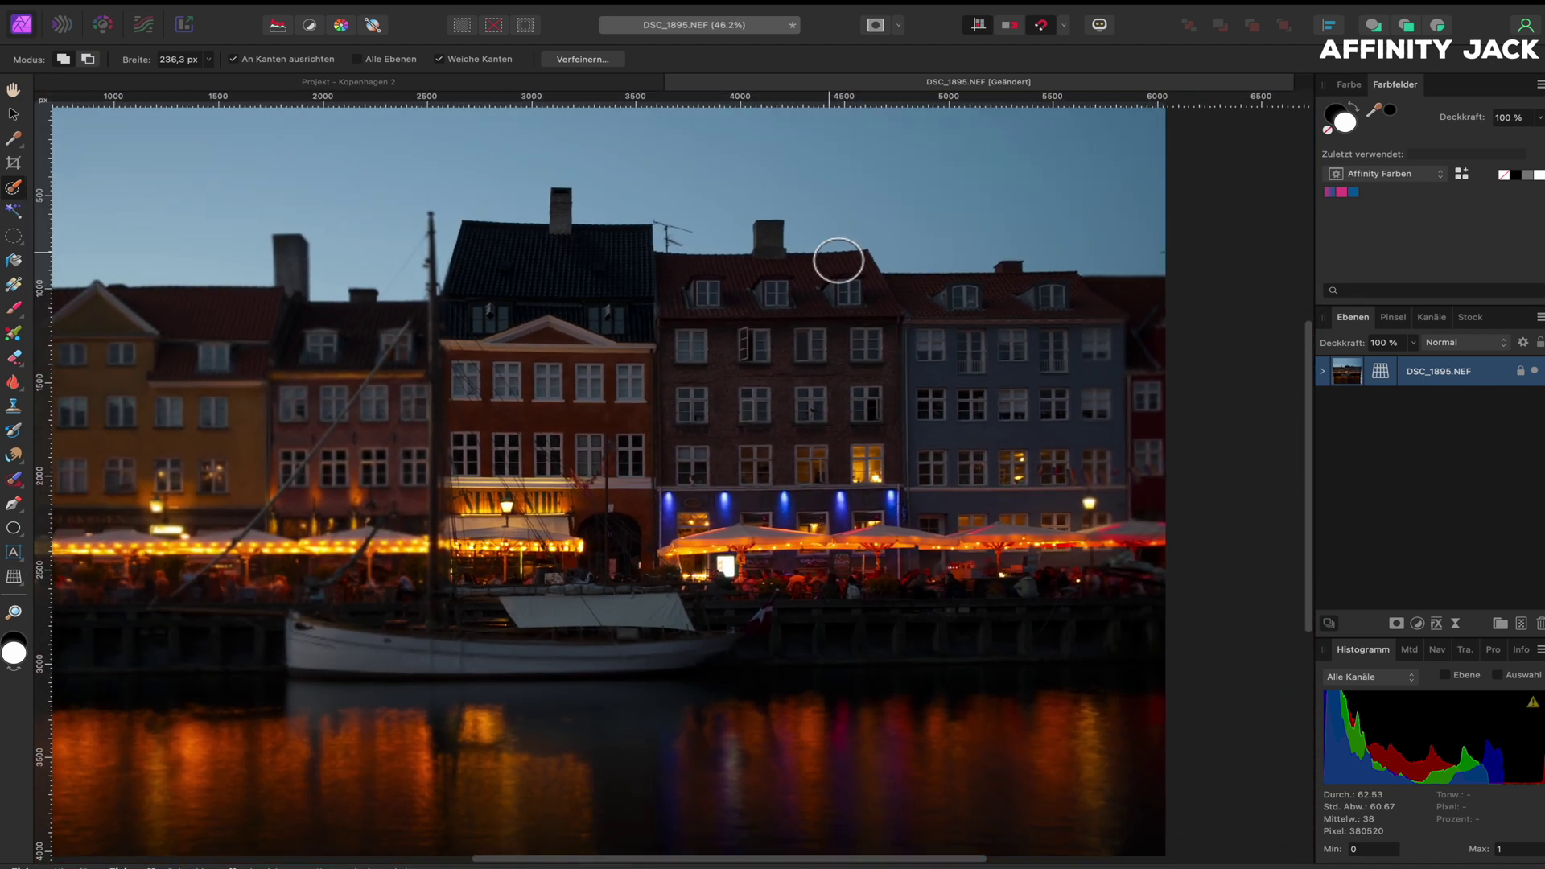
scroll(837, 259, down, 1)
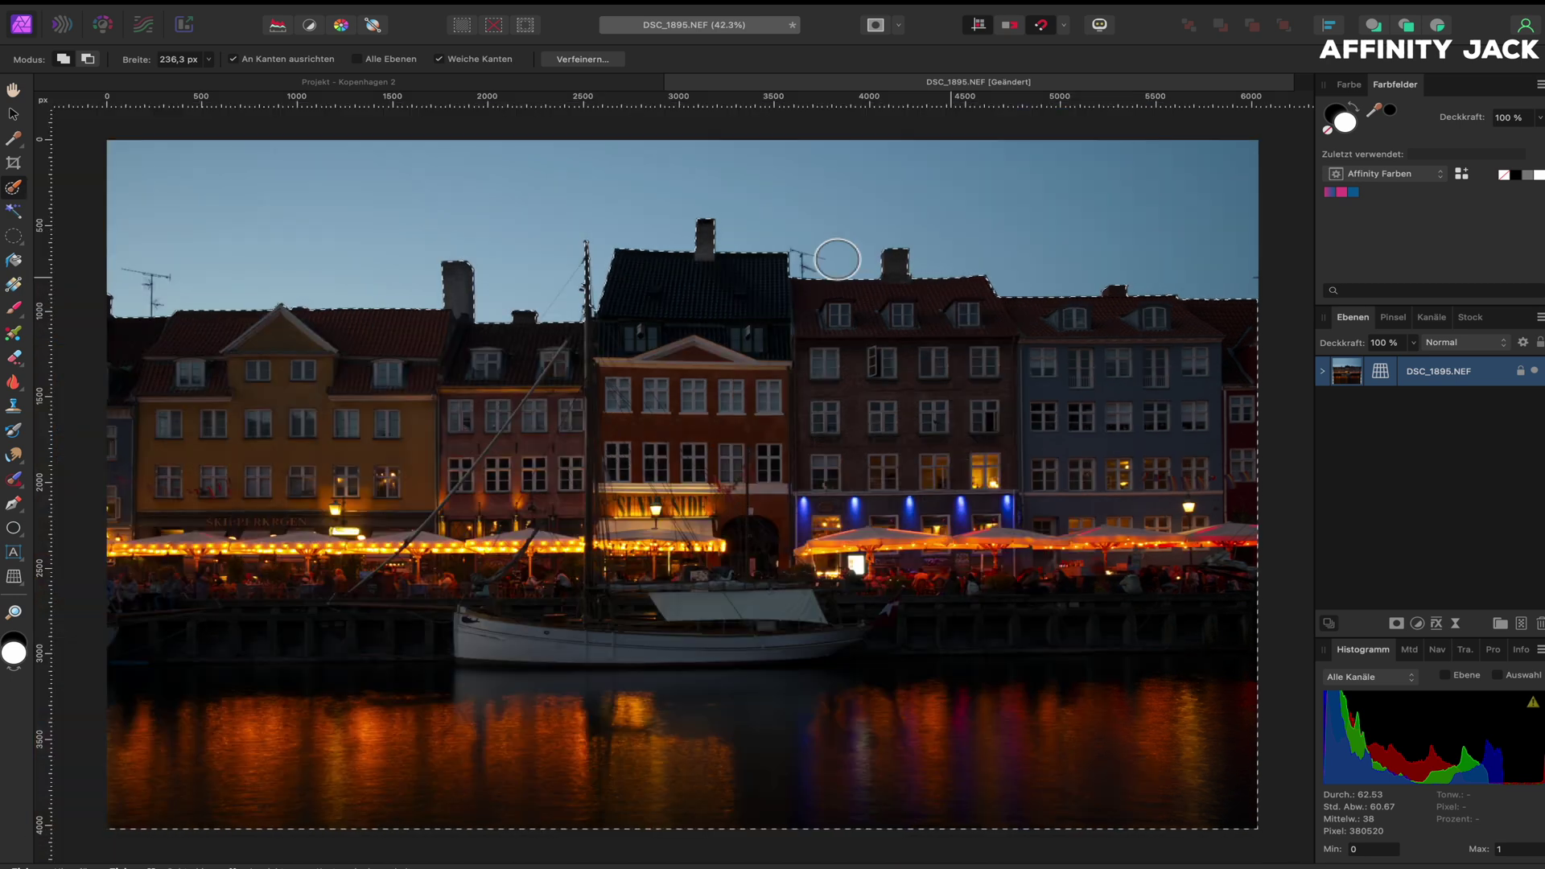
click(528, 4)
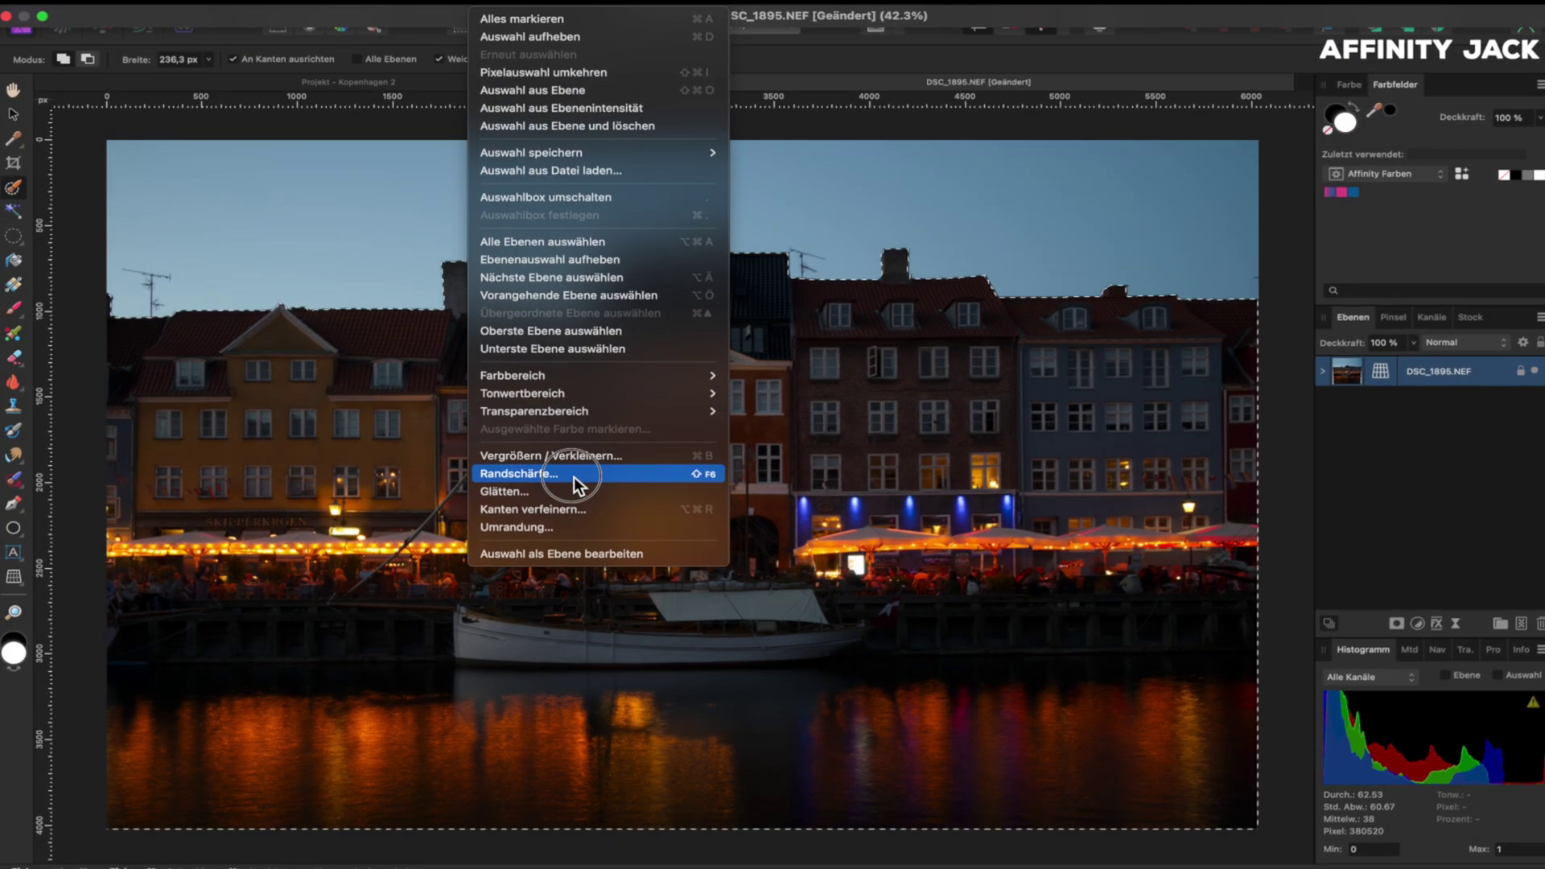
Apply Feather (Randschärfe) to soften the selection edges
click(573, 475)
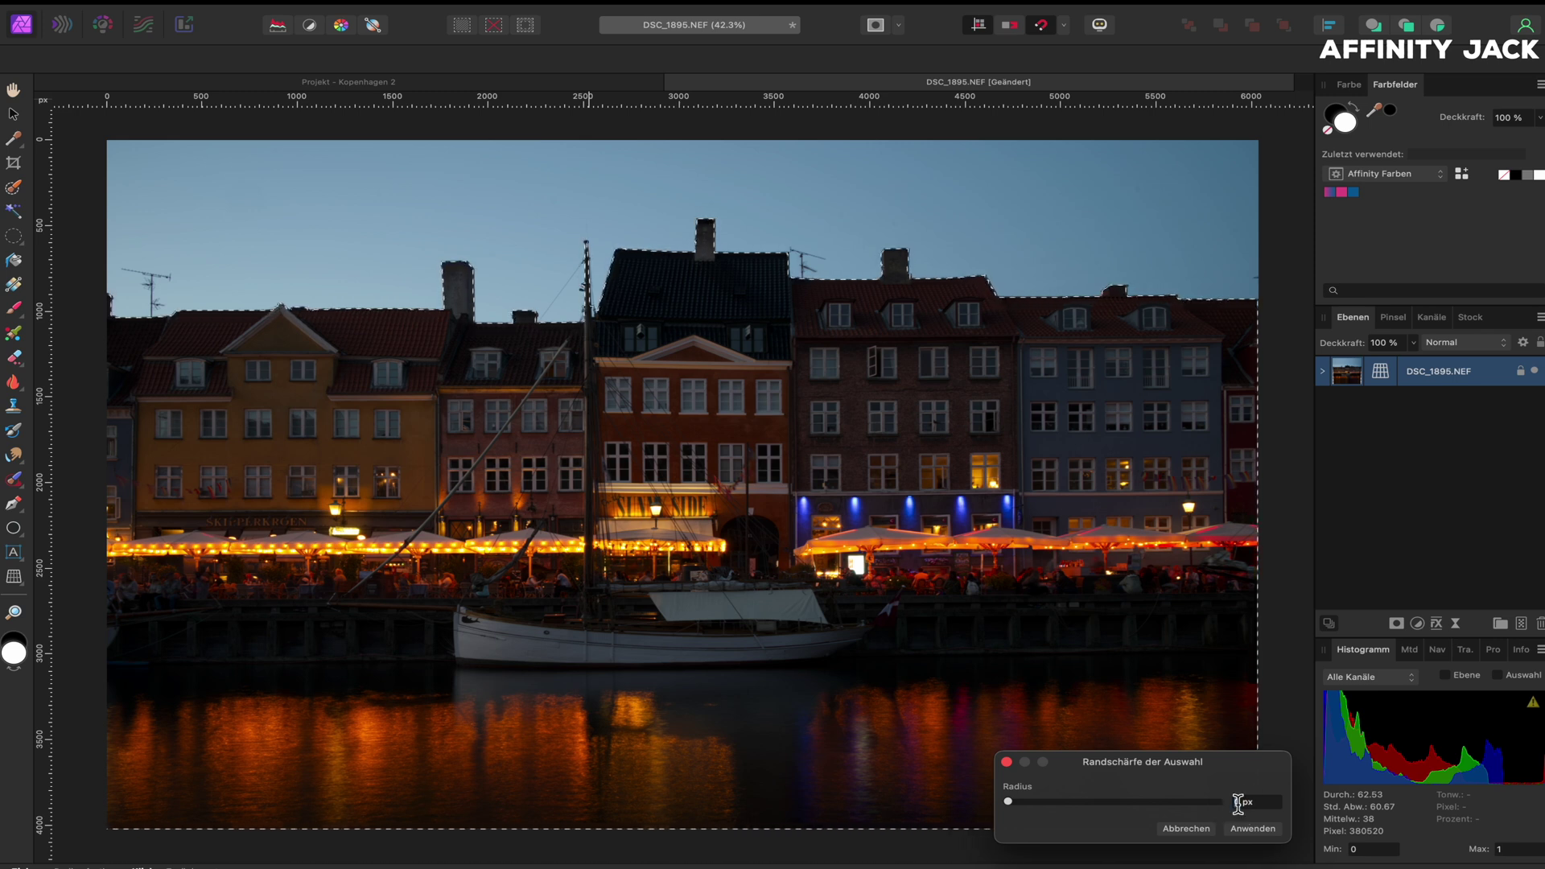
text(2)
click(1255, 829)
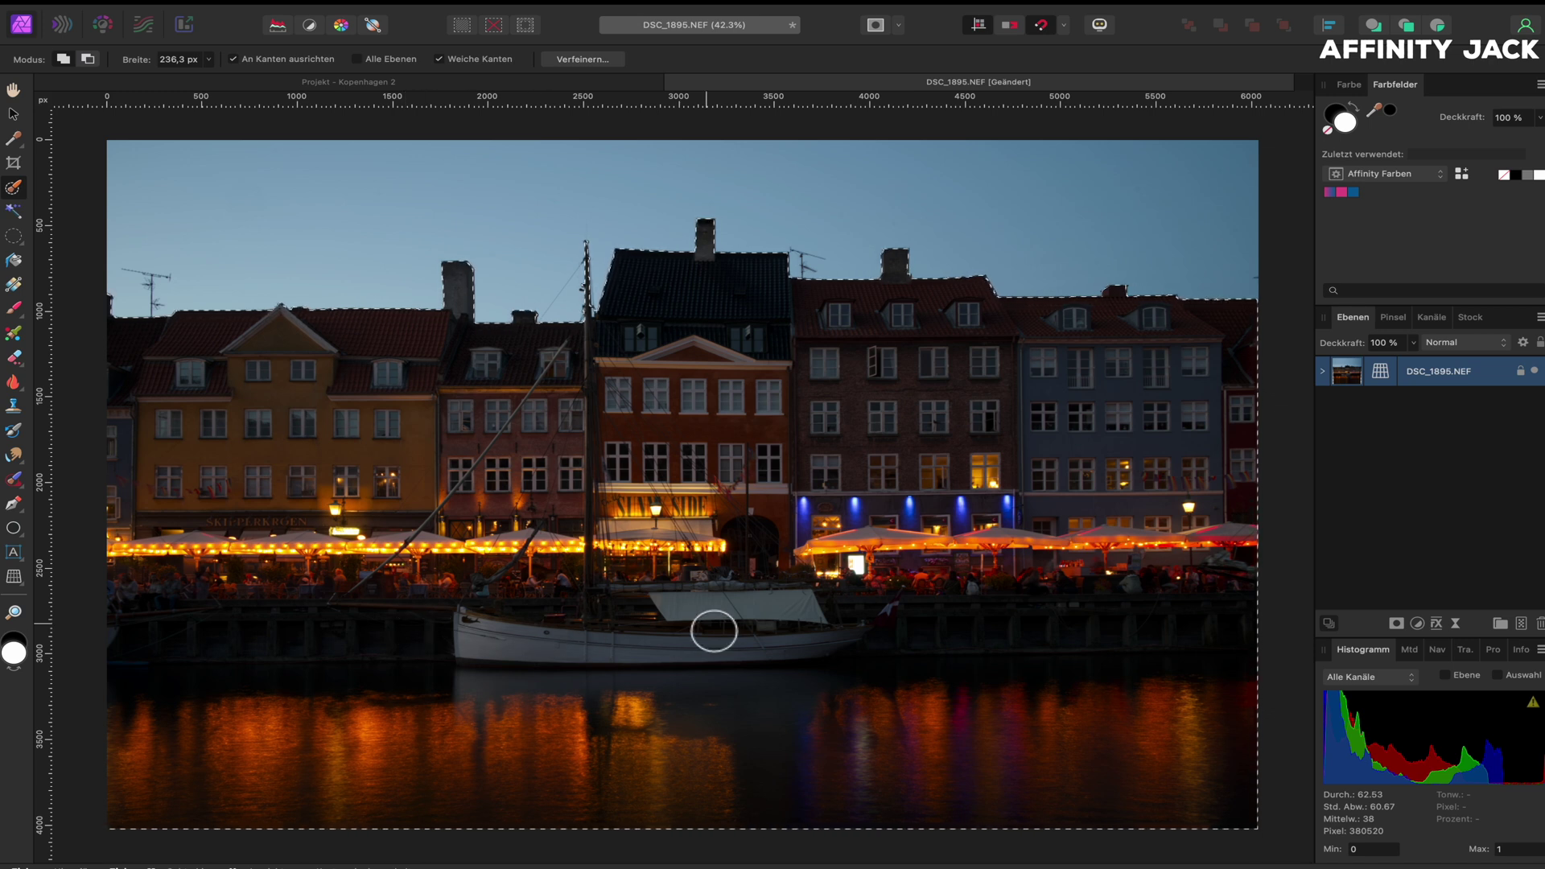
Add an Exposure adjustment raised to about 2.282
click(1417, 623)
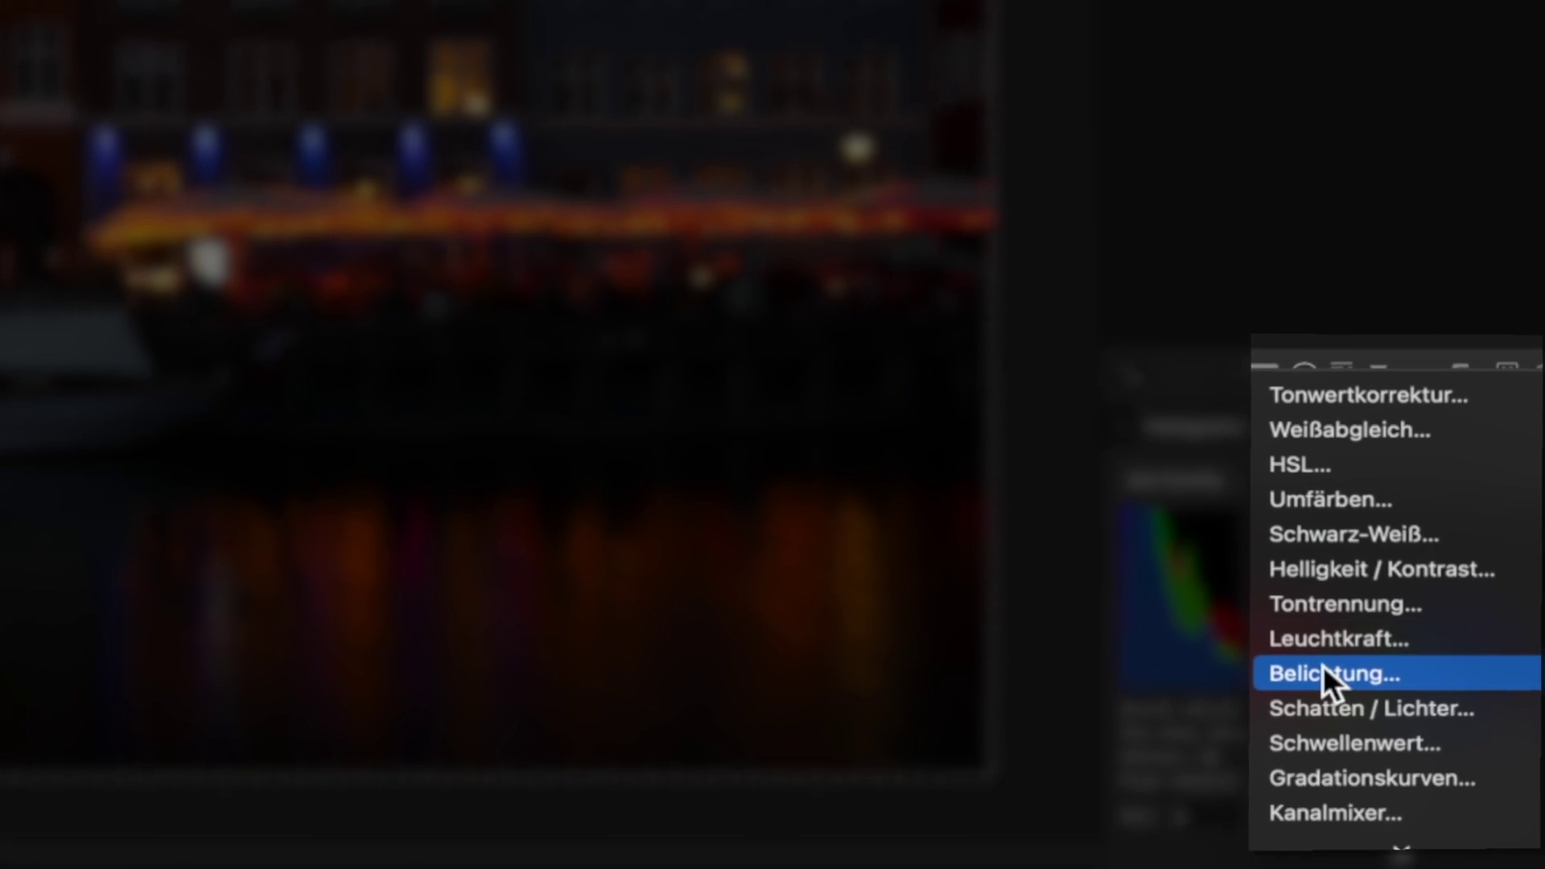
click(1327, 668)
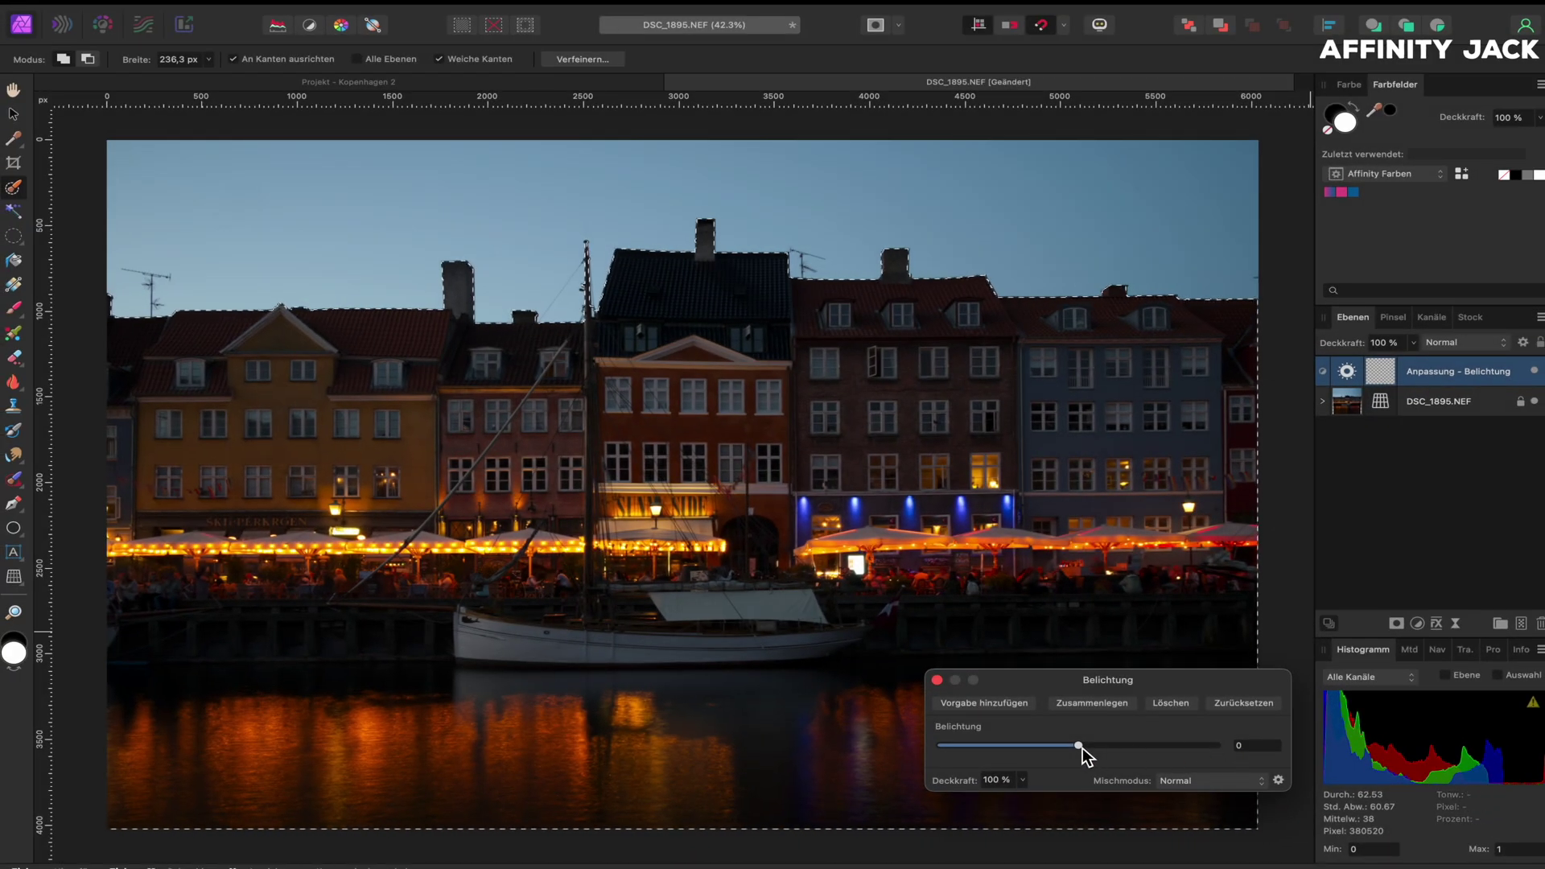
drag(1083, 746, 1124, 747)
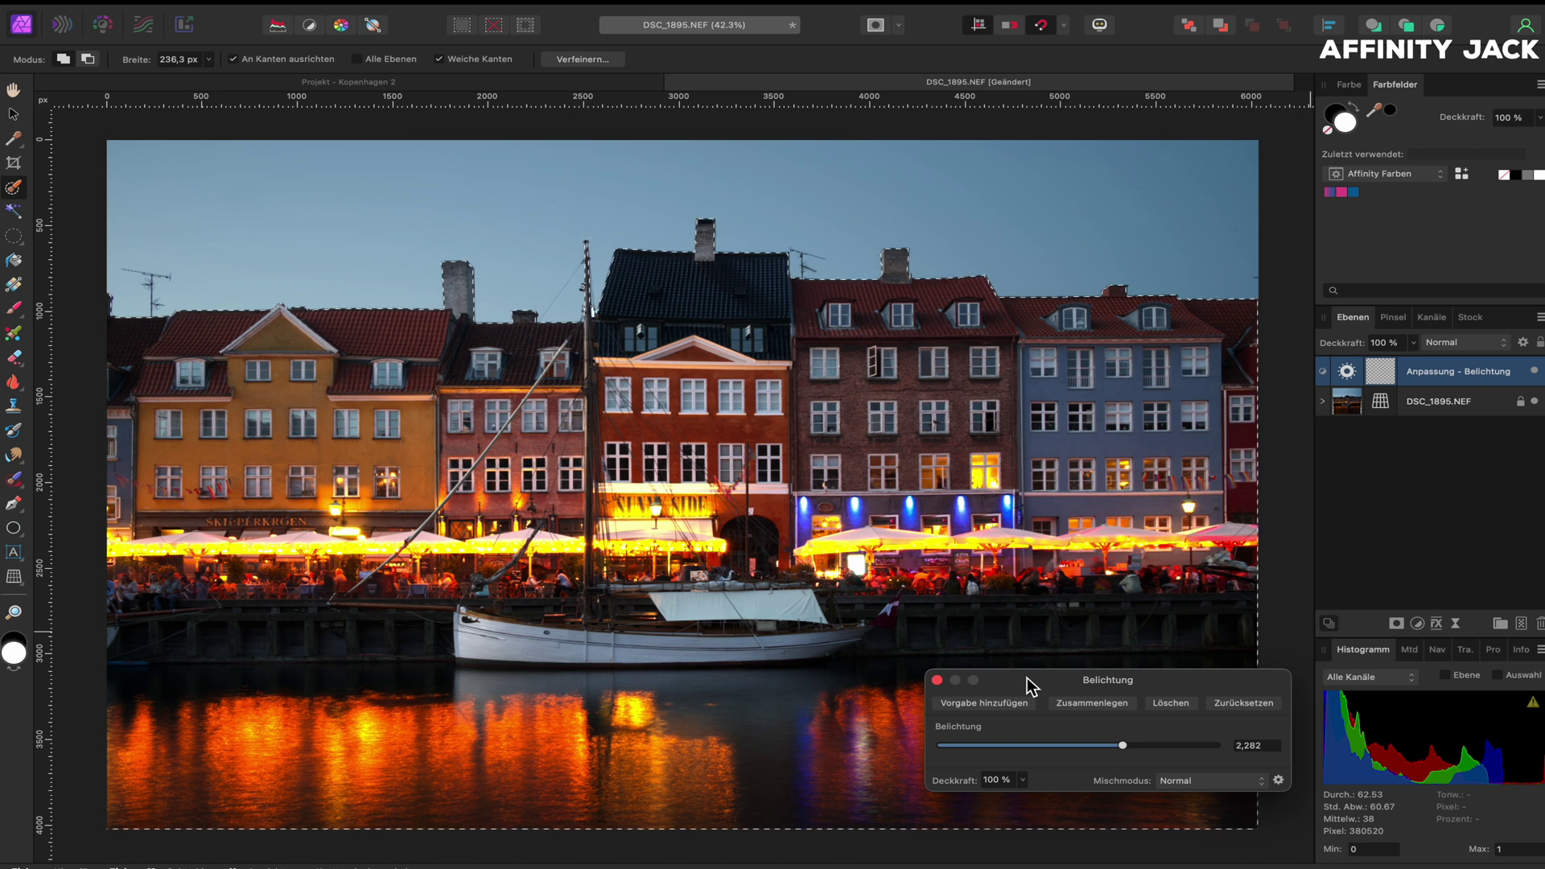
click(937, 681)
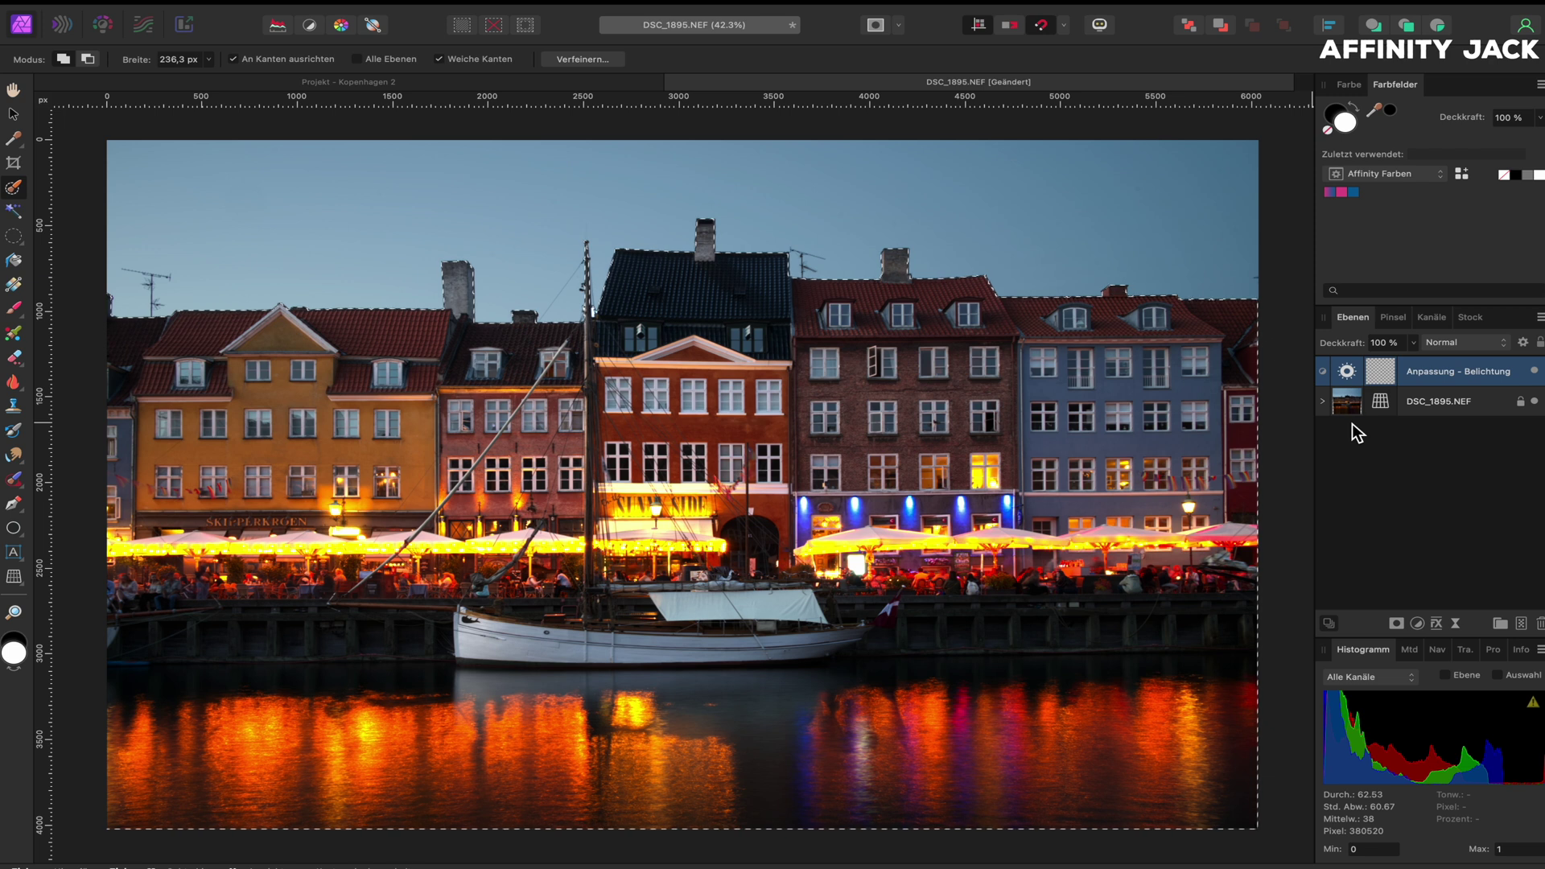
Toggle the exposure layer's visibility off and on to compare before and after
click(1535, 372)
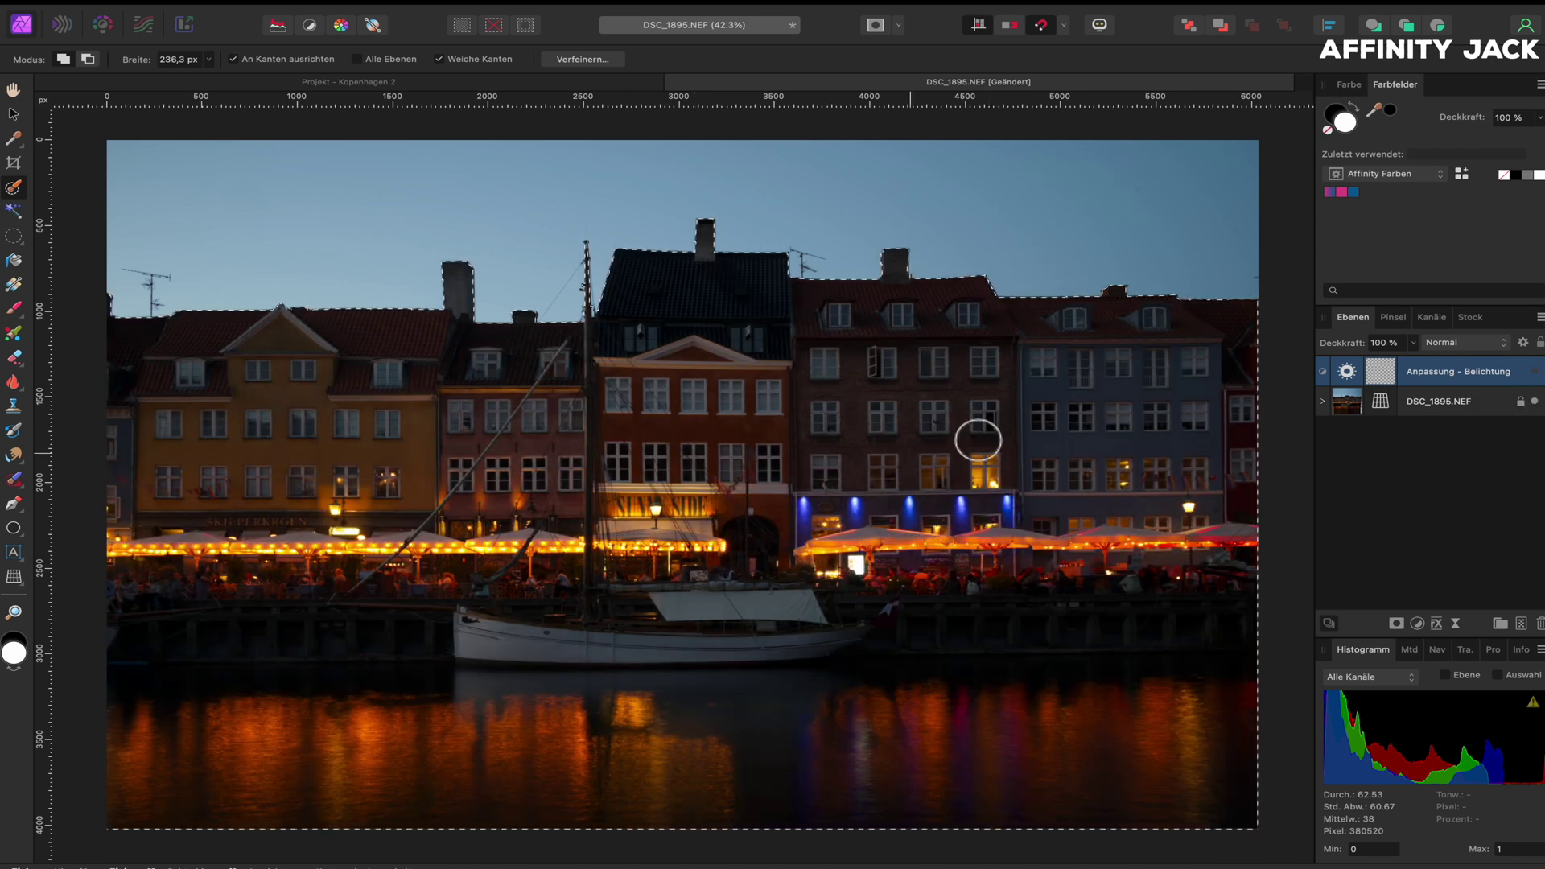
click(1534, 372)
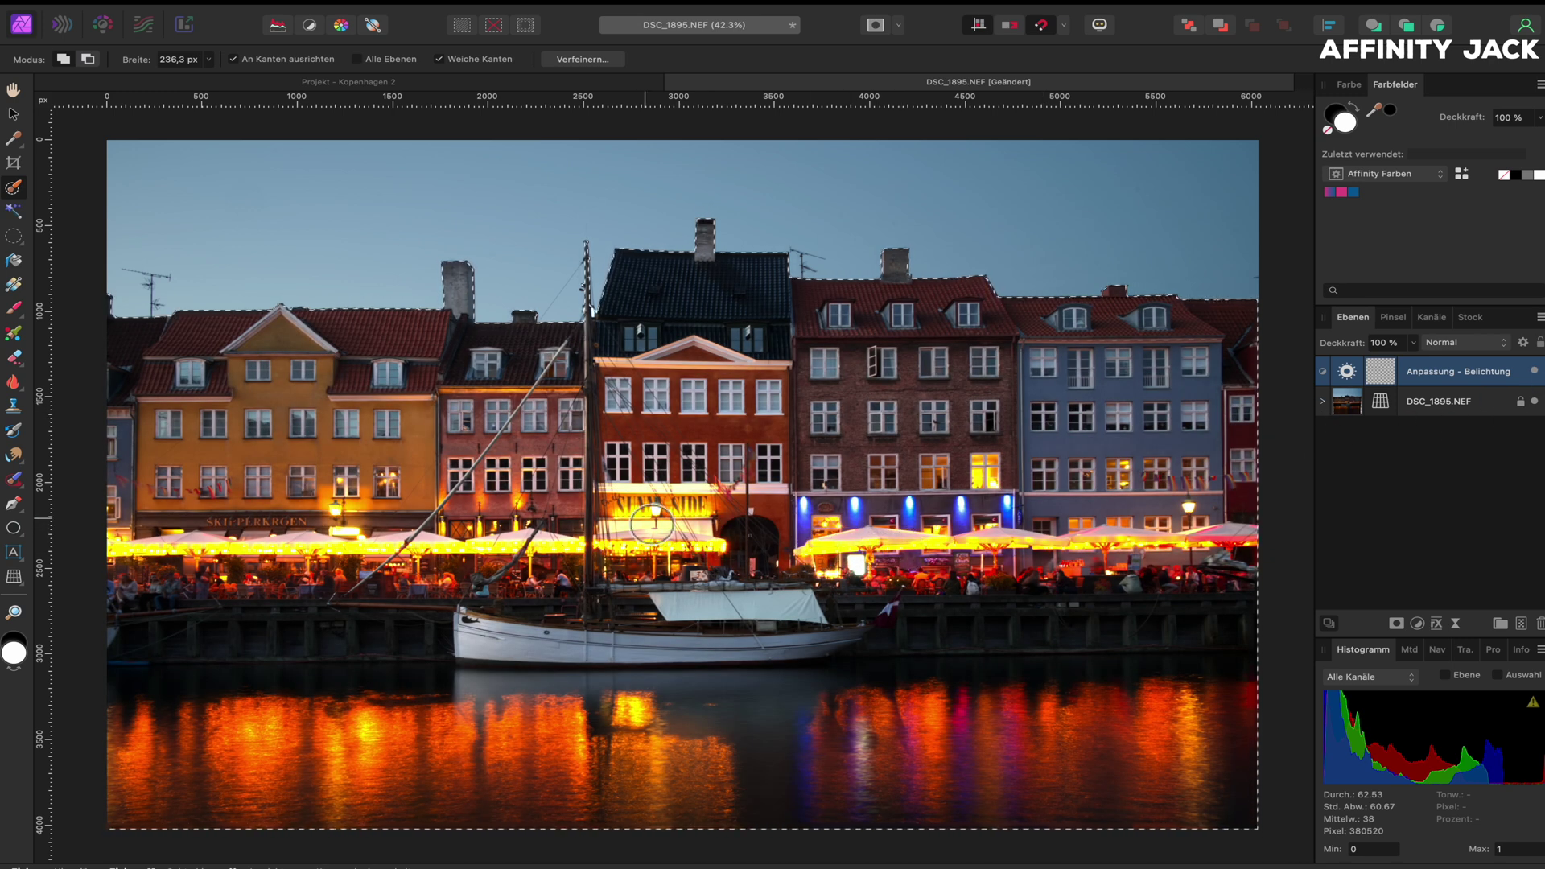
click(1534, 372)
click(1535, 372)
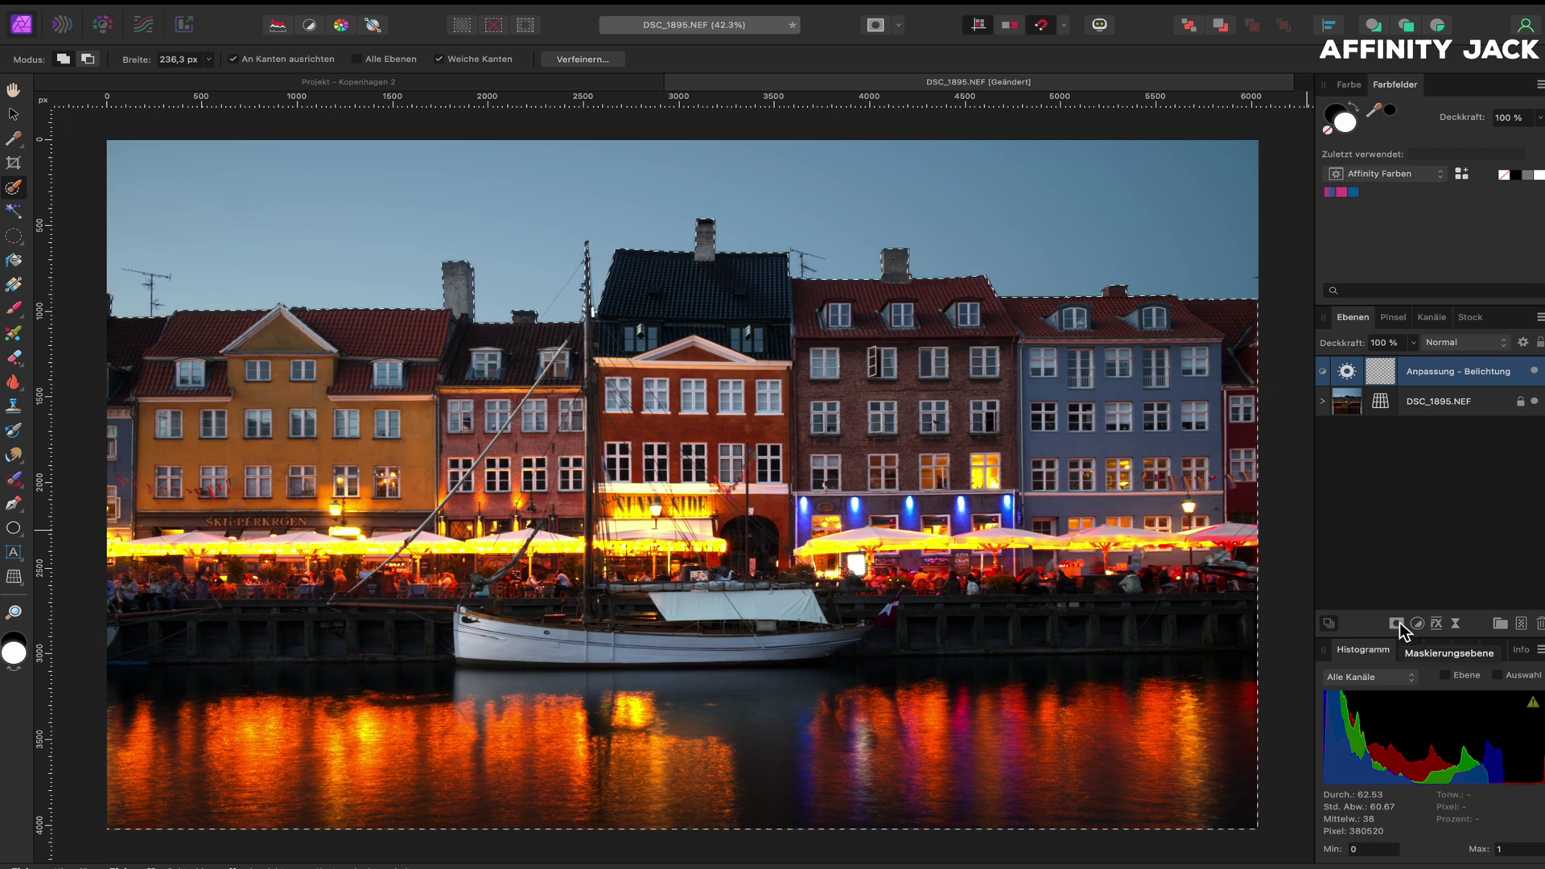
Mask the exposure layer with an inverted, bowed luminosity range curve excluding bright lights
alt+click(1398, 621)
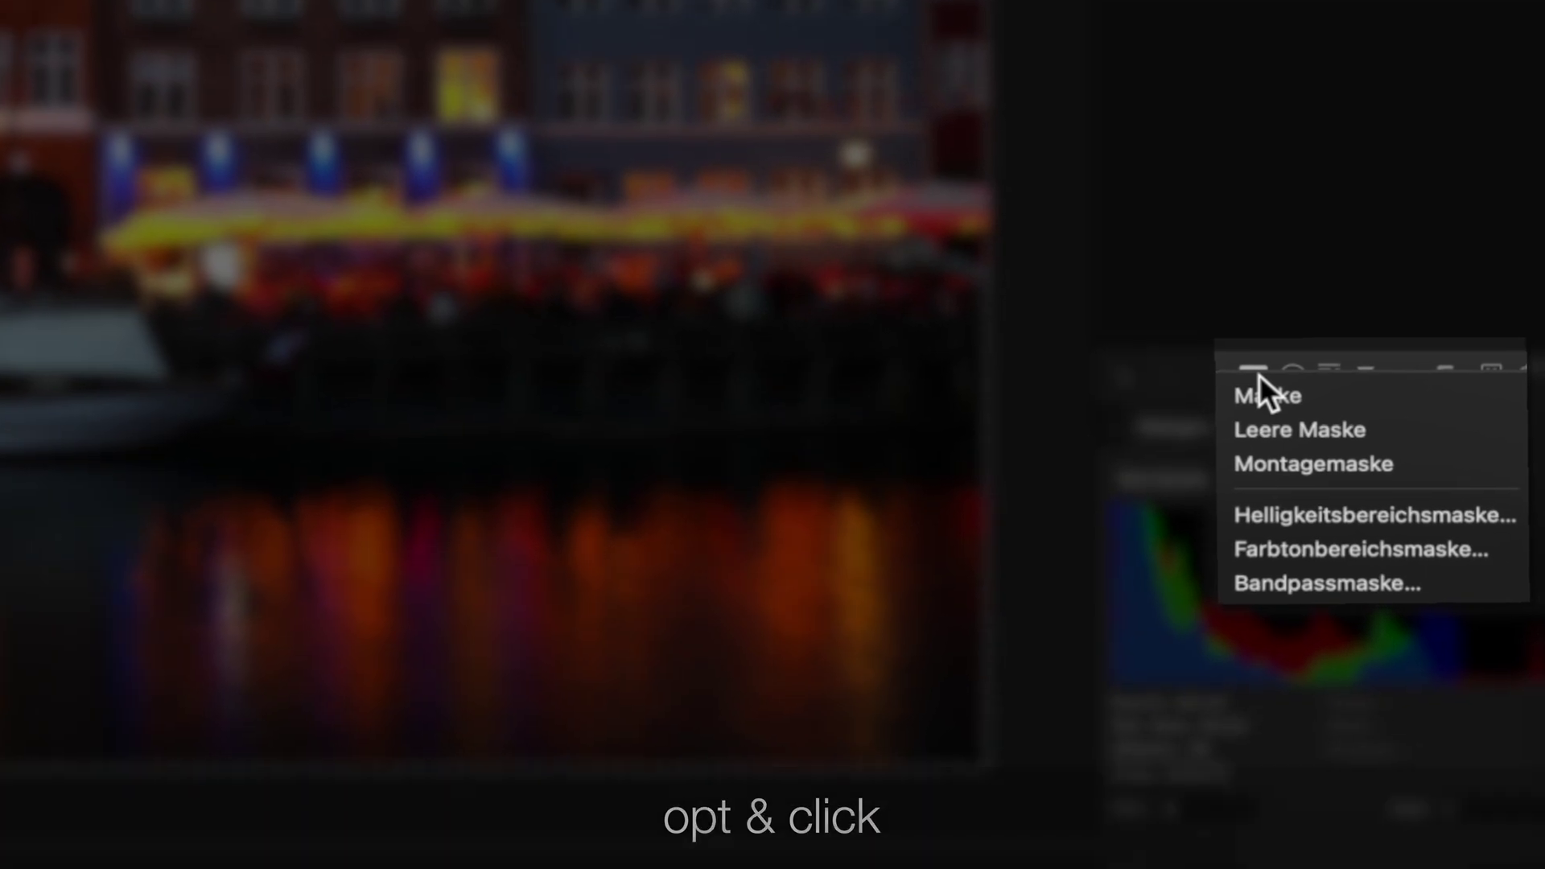
click(1318, 518)
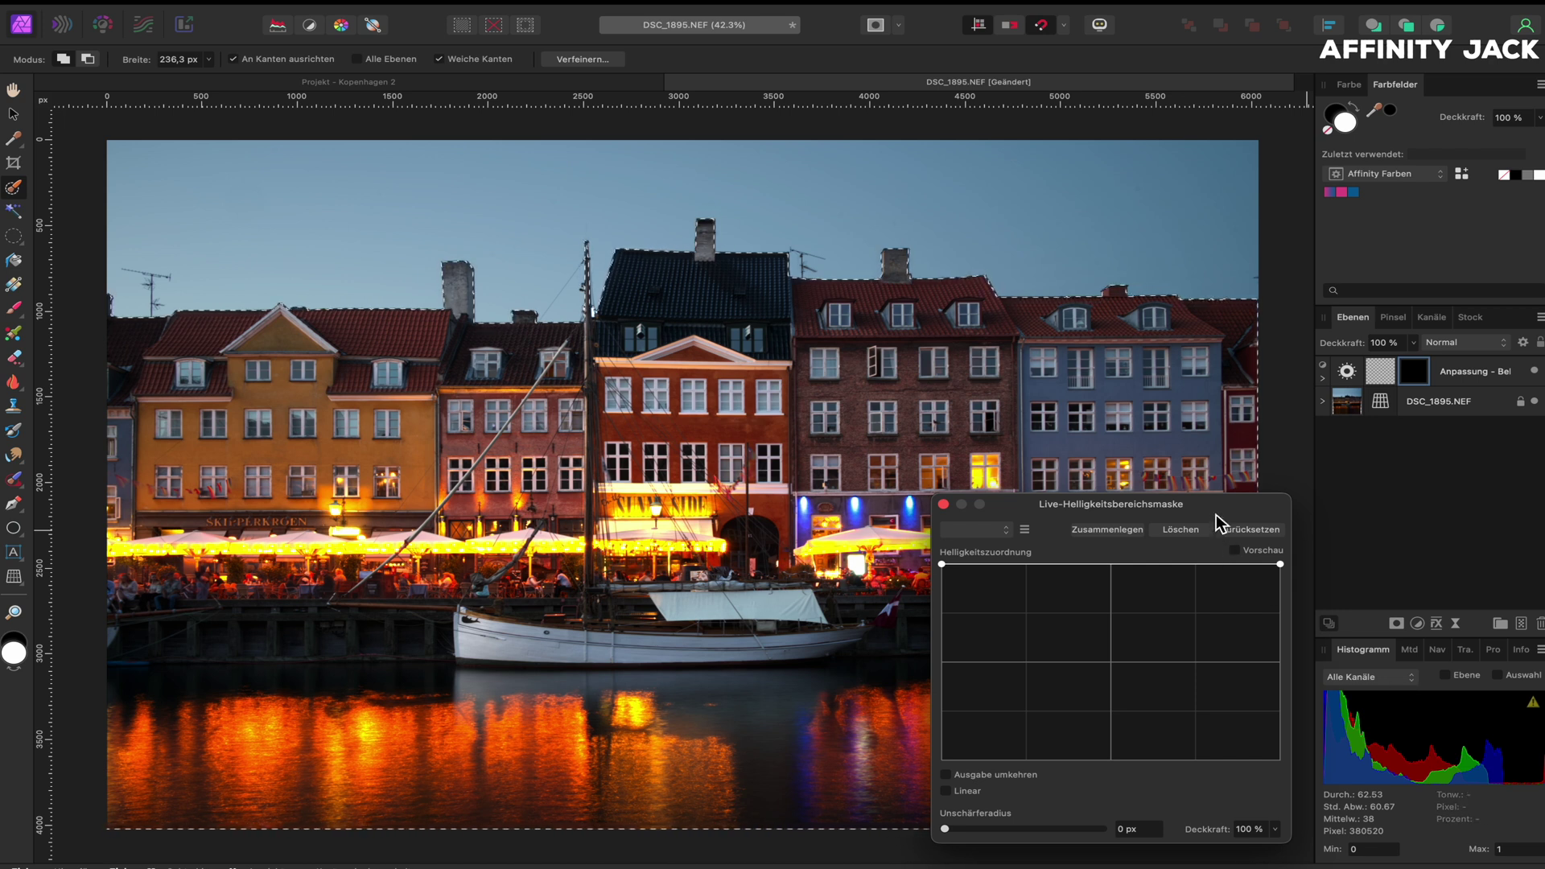
drag(1217, 515, 1479, 440)
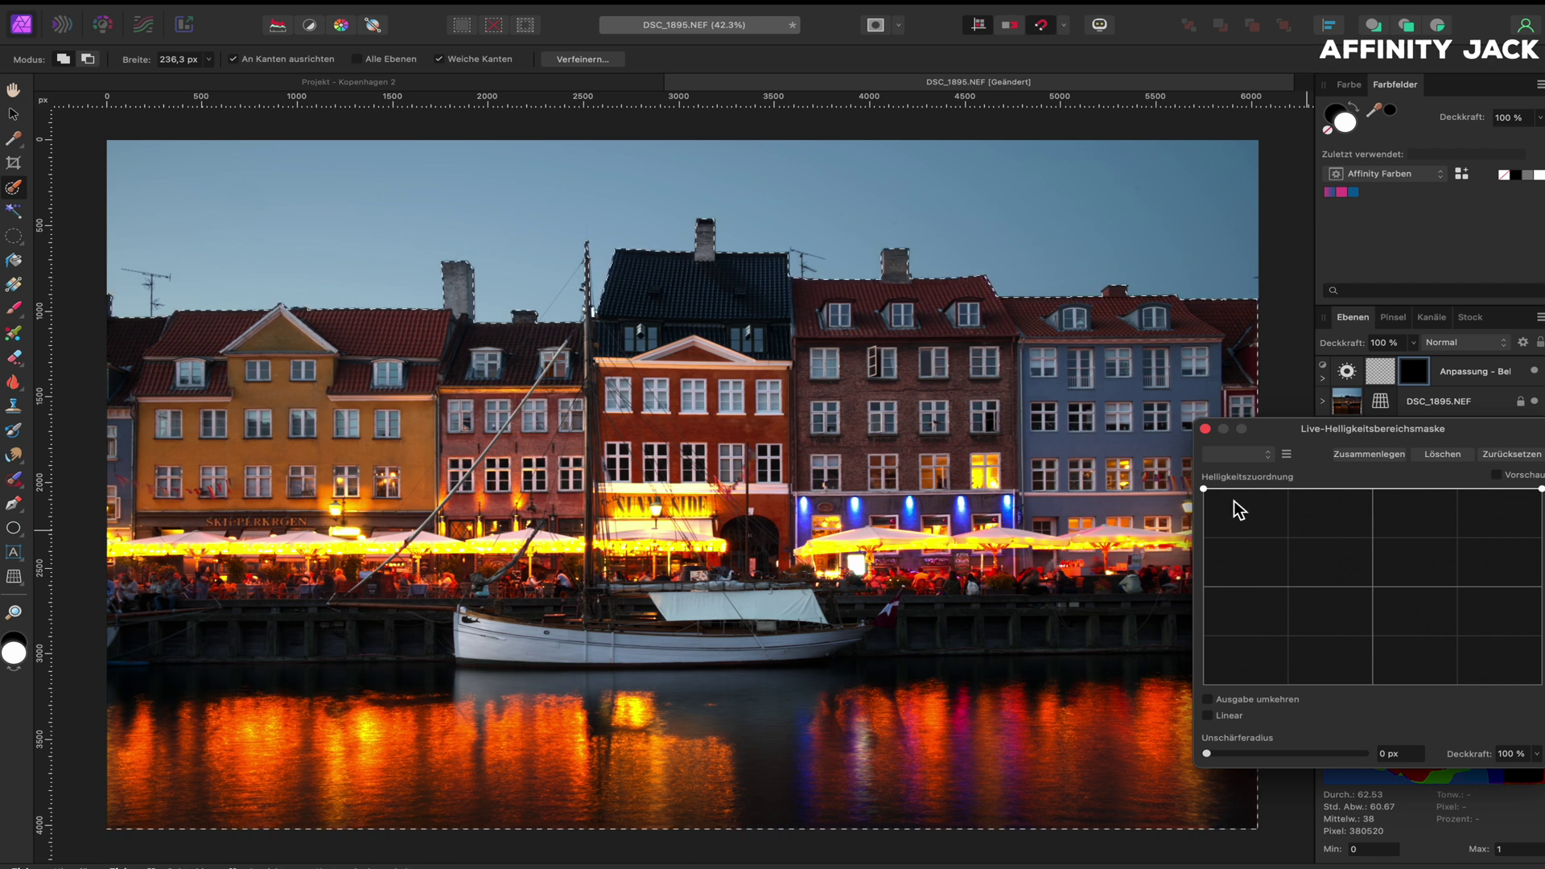
drag(1205, 489, 1211, 666)
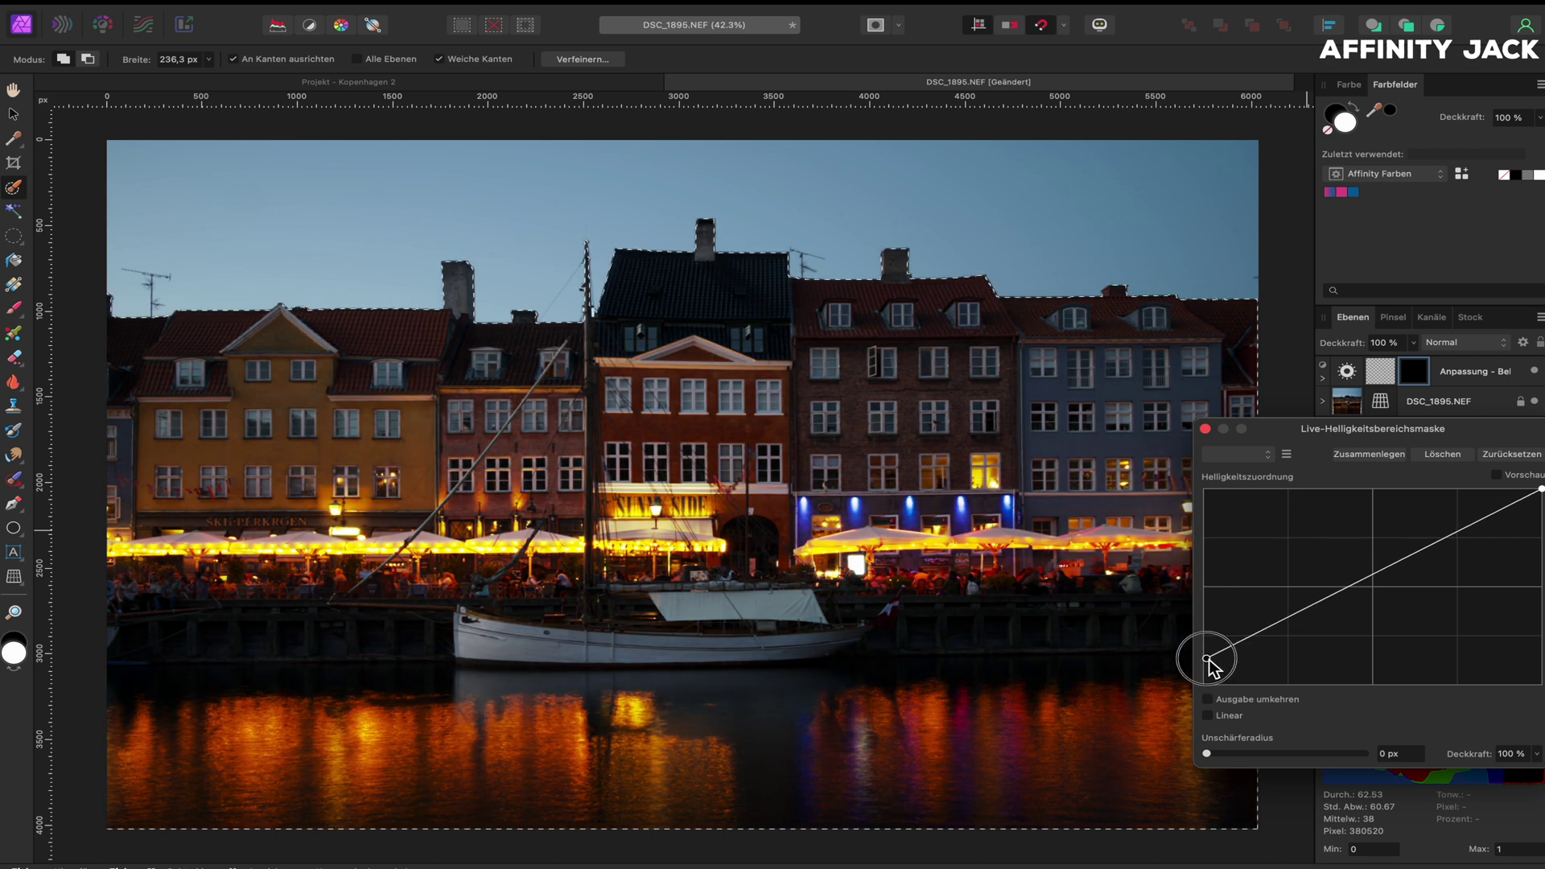
drag(1207, 658, 1204, 487)
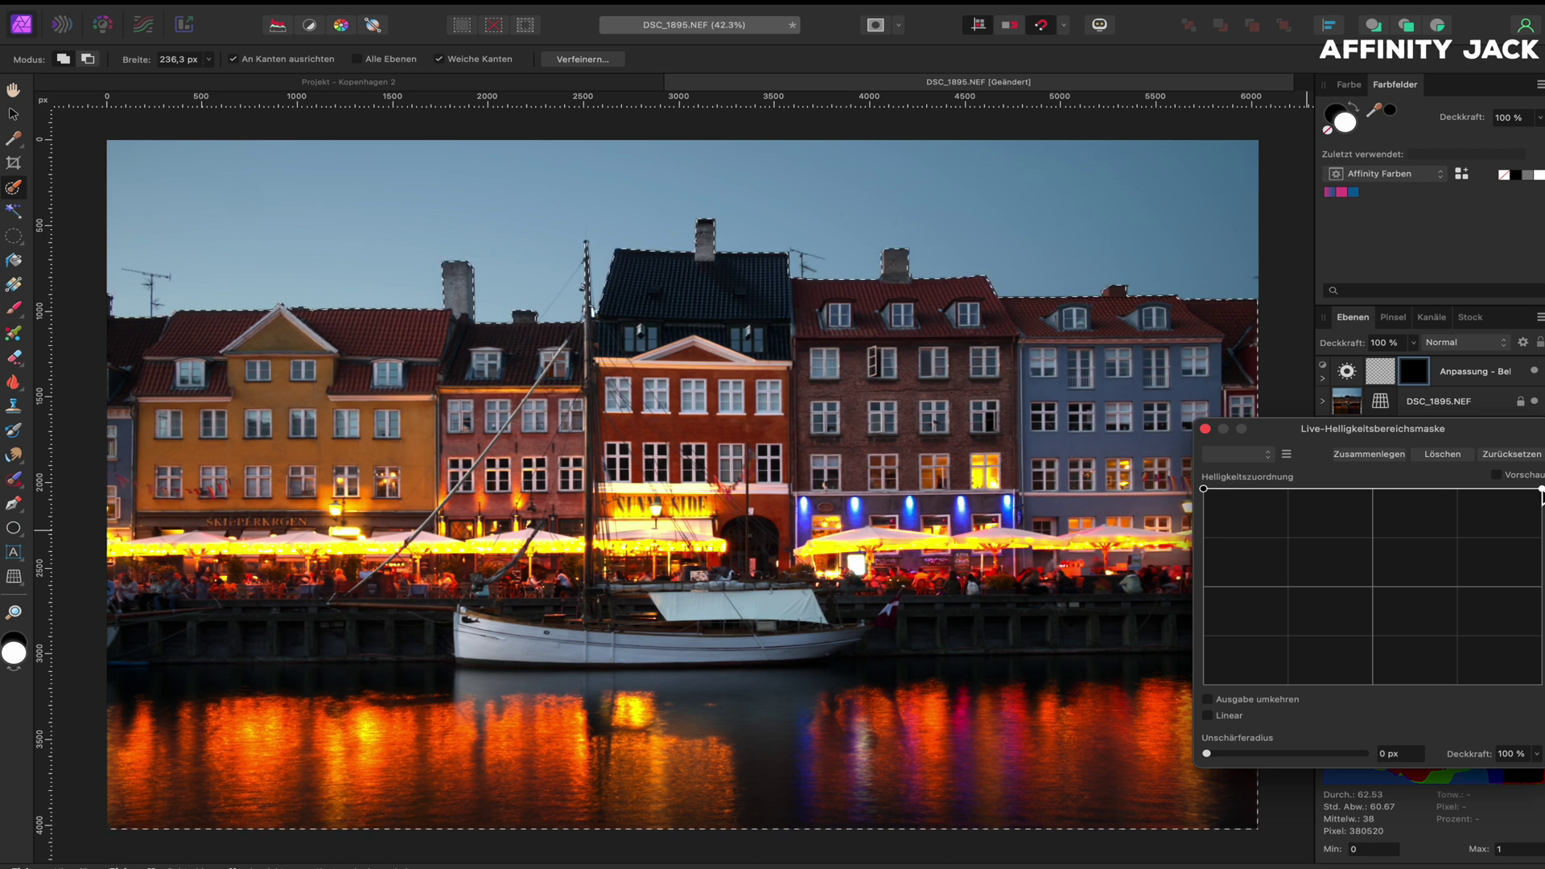
drag(1540, 488, 1538, 685)
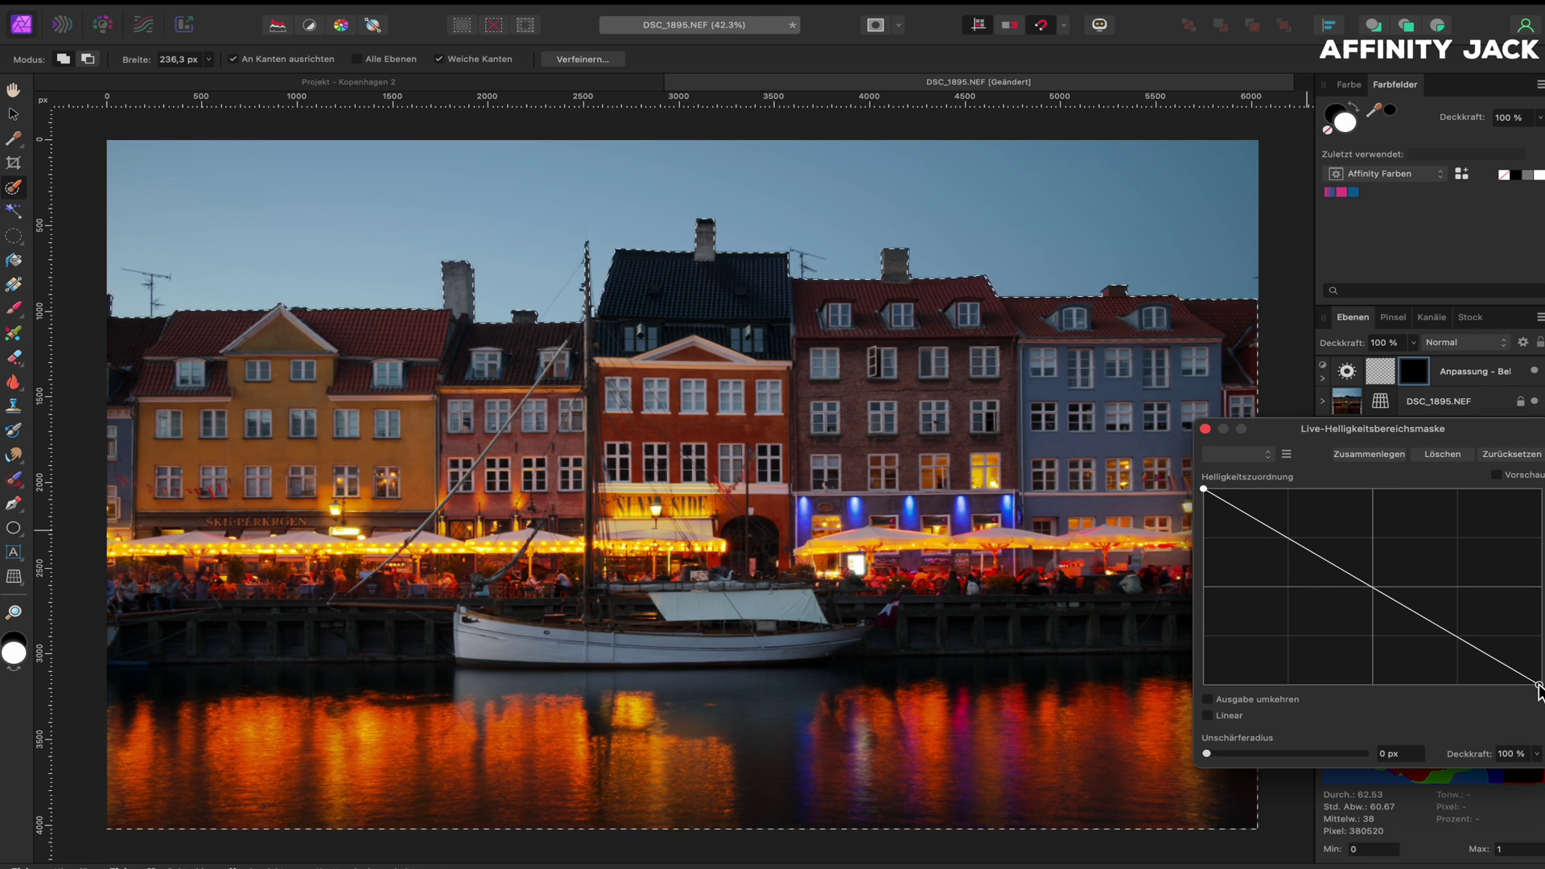
mouse_move(1538, 685)
mouse_down()
mouse_move(1483, 684)
mouse_move(1523, 685)
mouse_up()
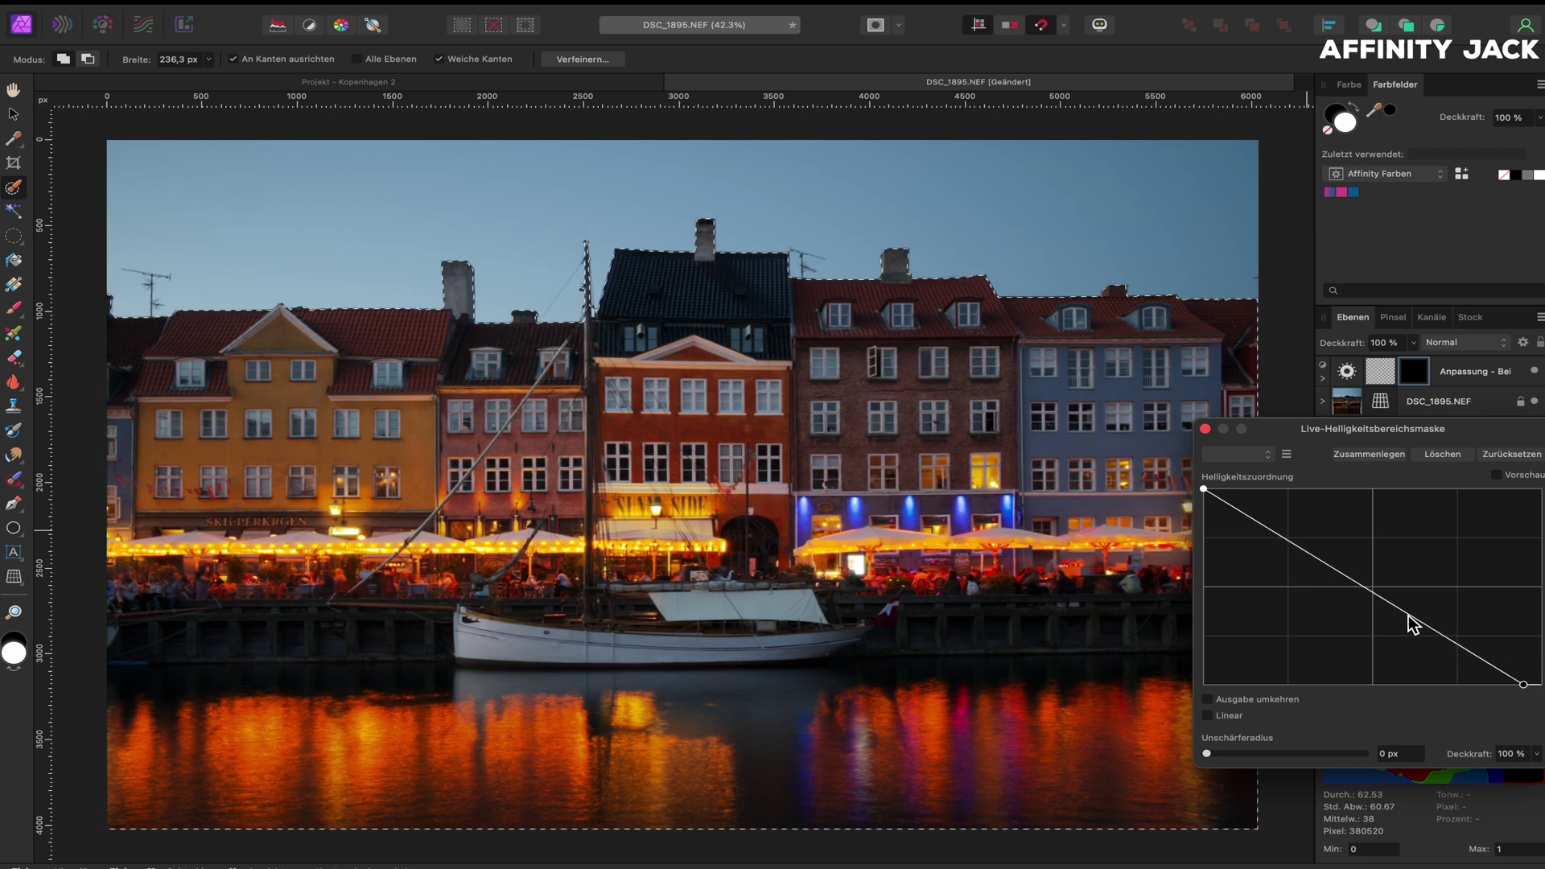
mouse_move(1413, 618)
mouse_down()
mouse_move(1456, 587)
mouse_move(1438, 593)
mouse_up()
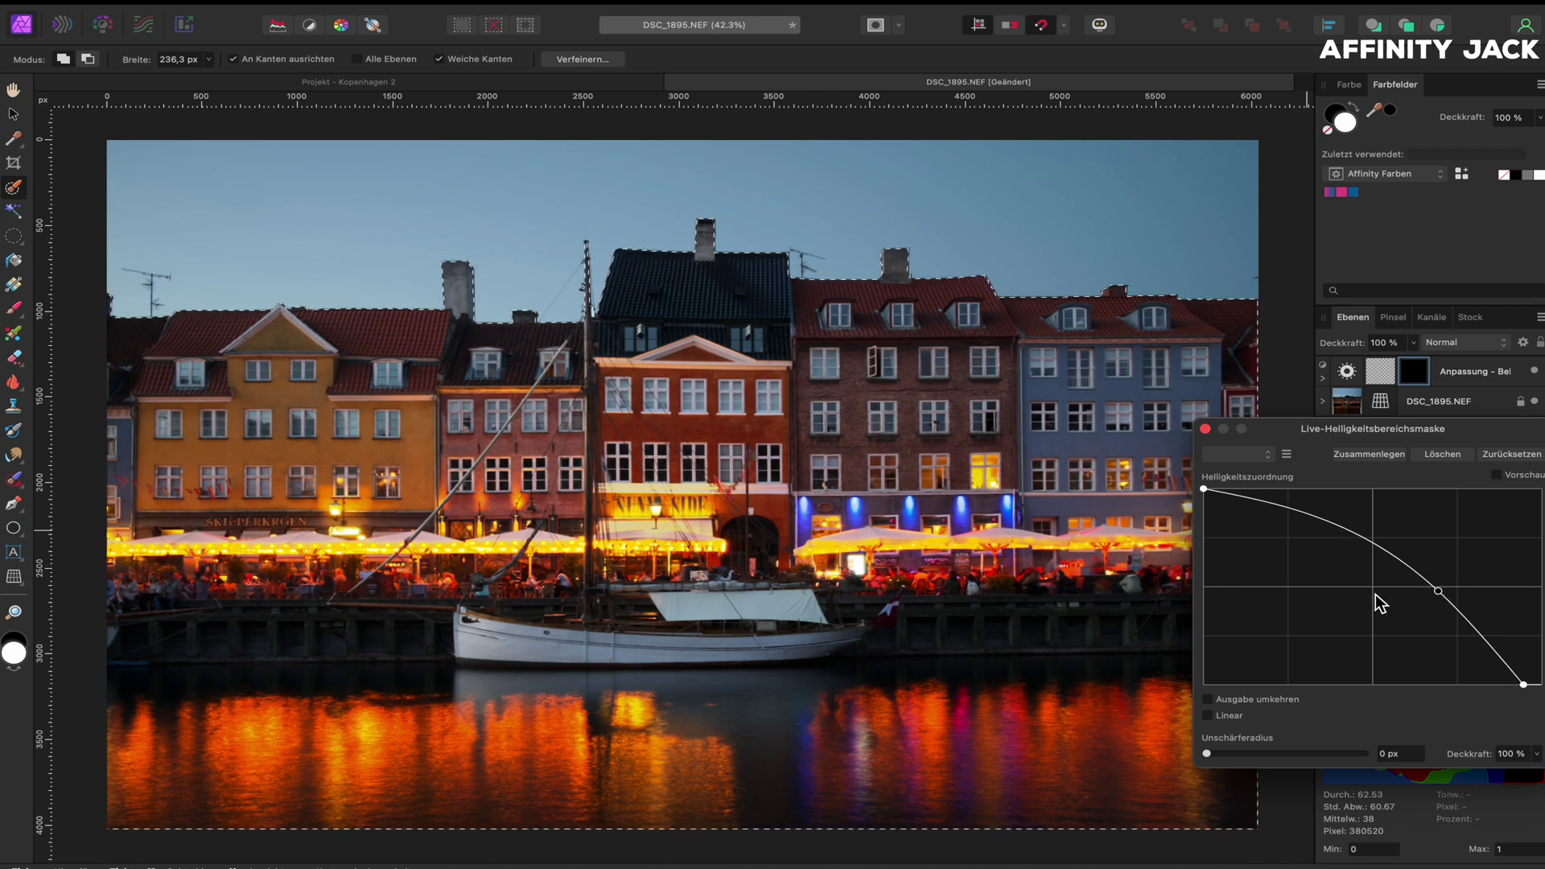
click(1205, 429)
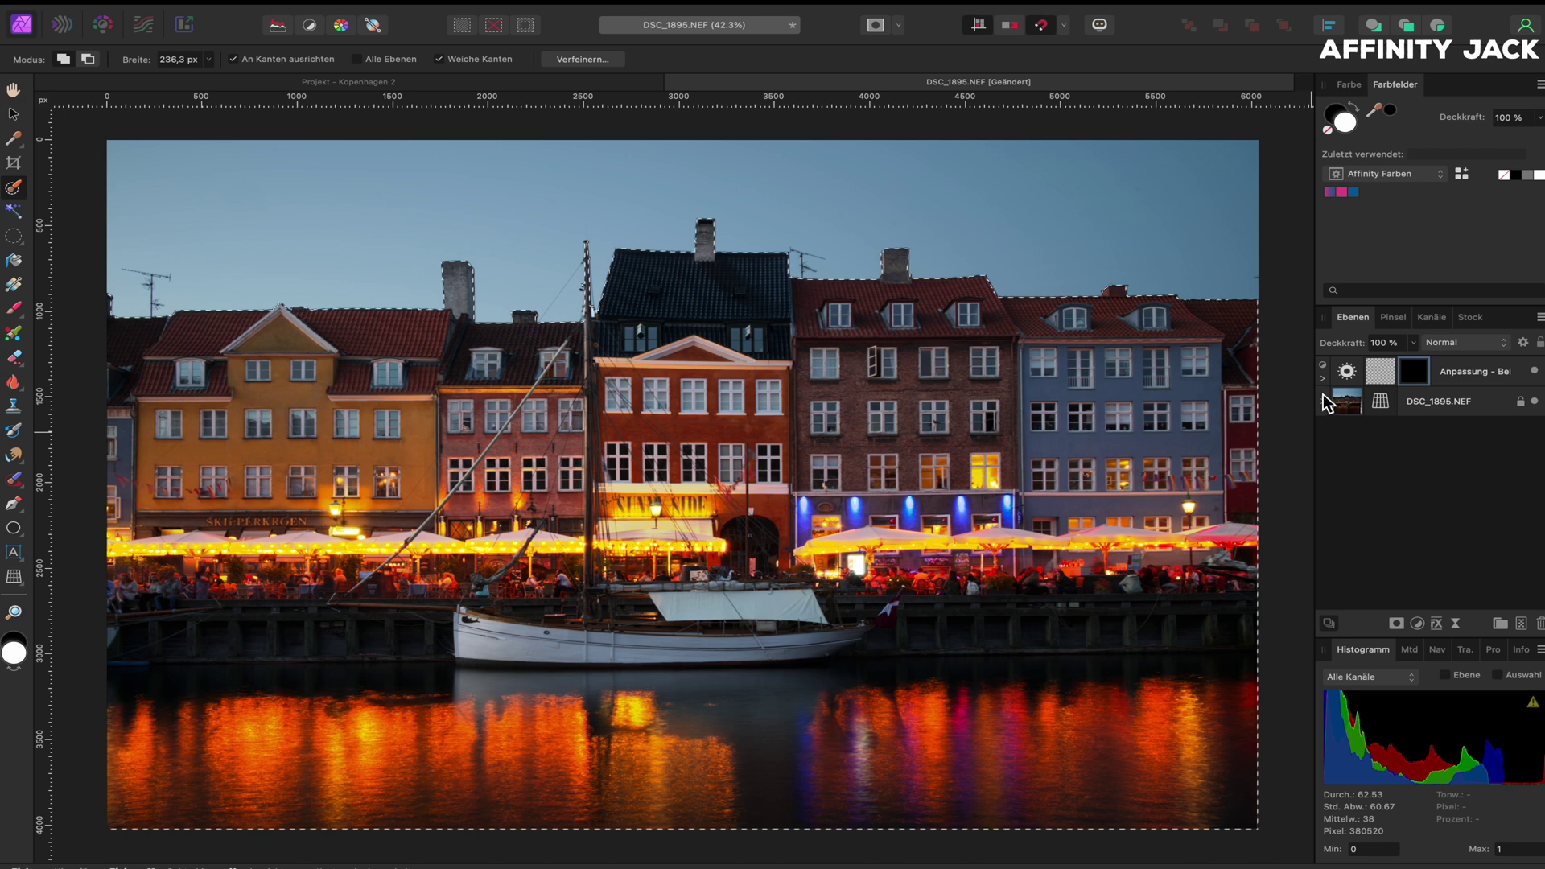
Toggle the luminosity mask to compare the result, then choose the Hand tool
click(1323, 379)
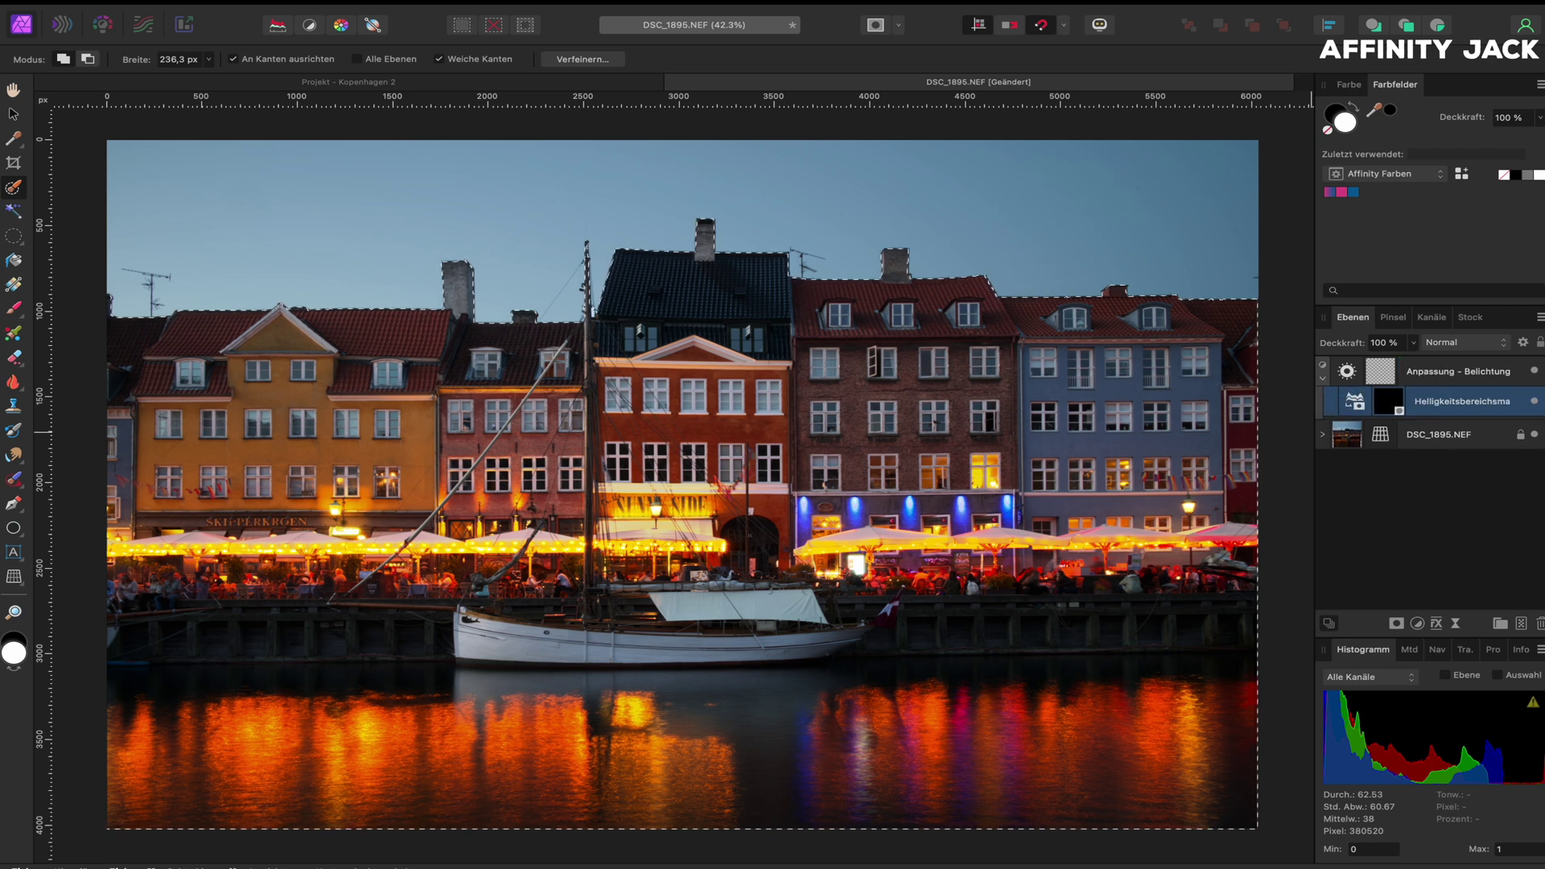
click(1534, 402)
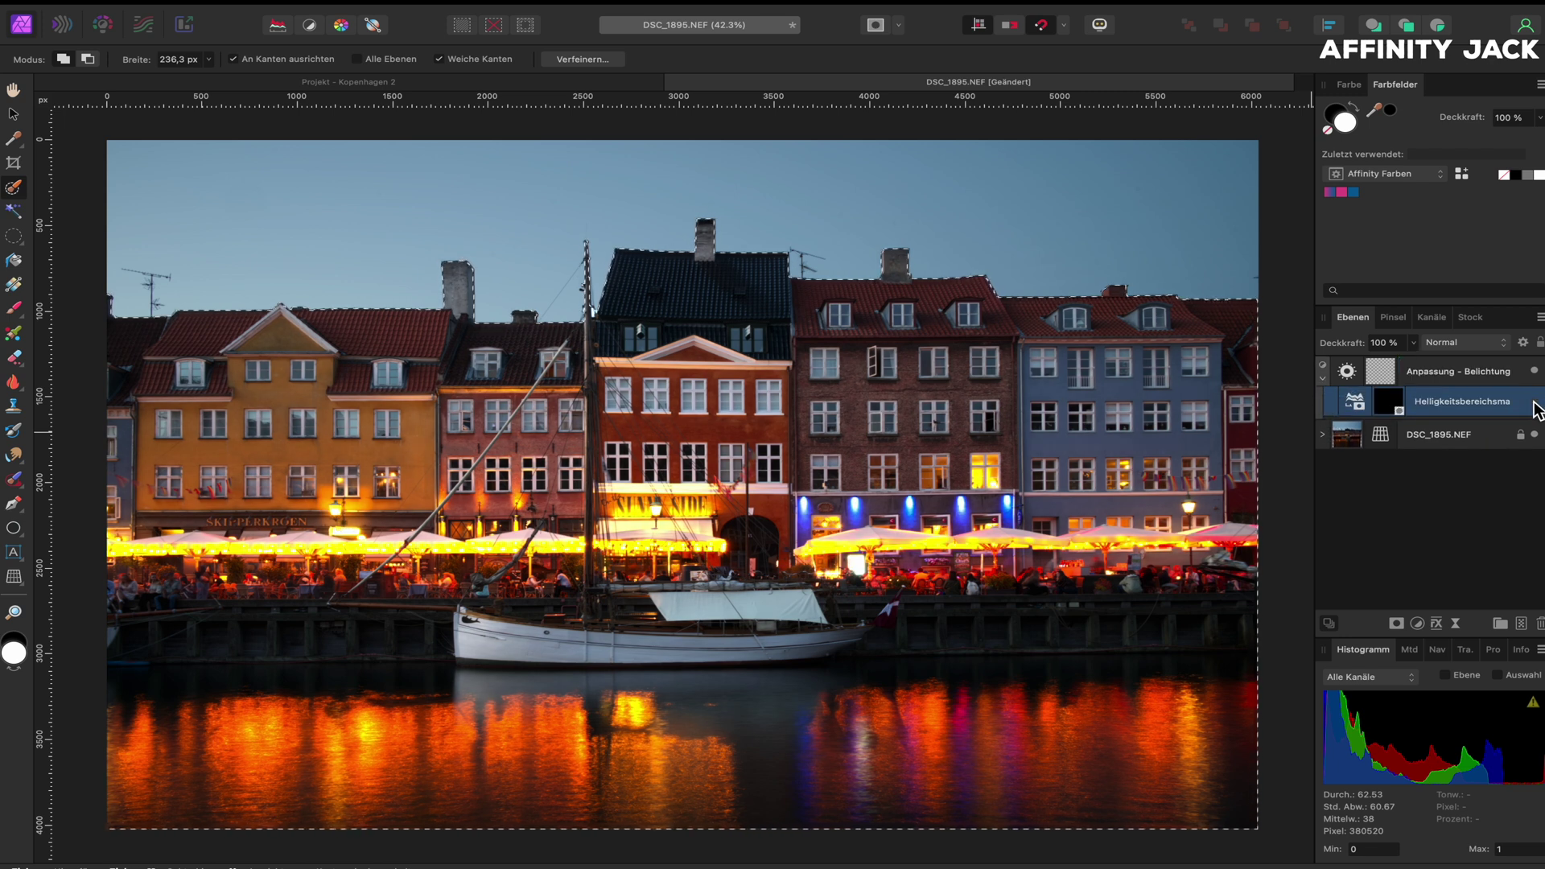
click(1535, 401)
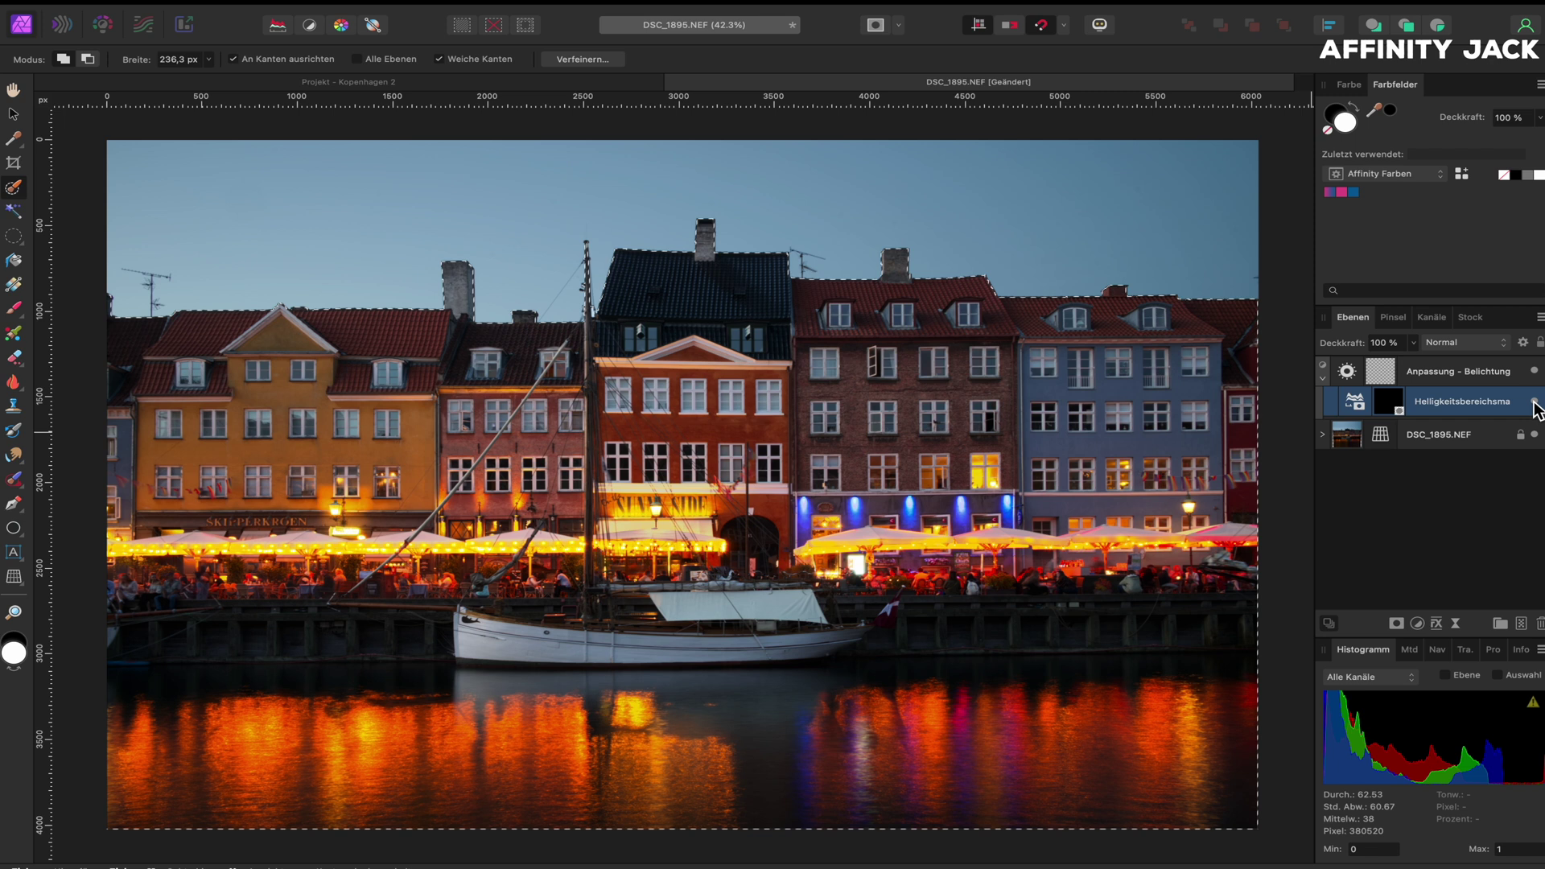
click(1533, 403)
click(1533, 402)
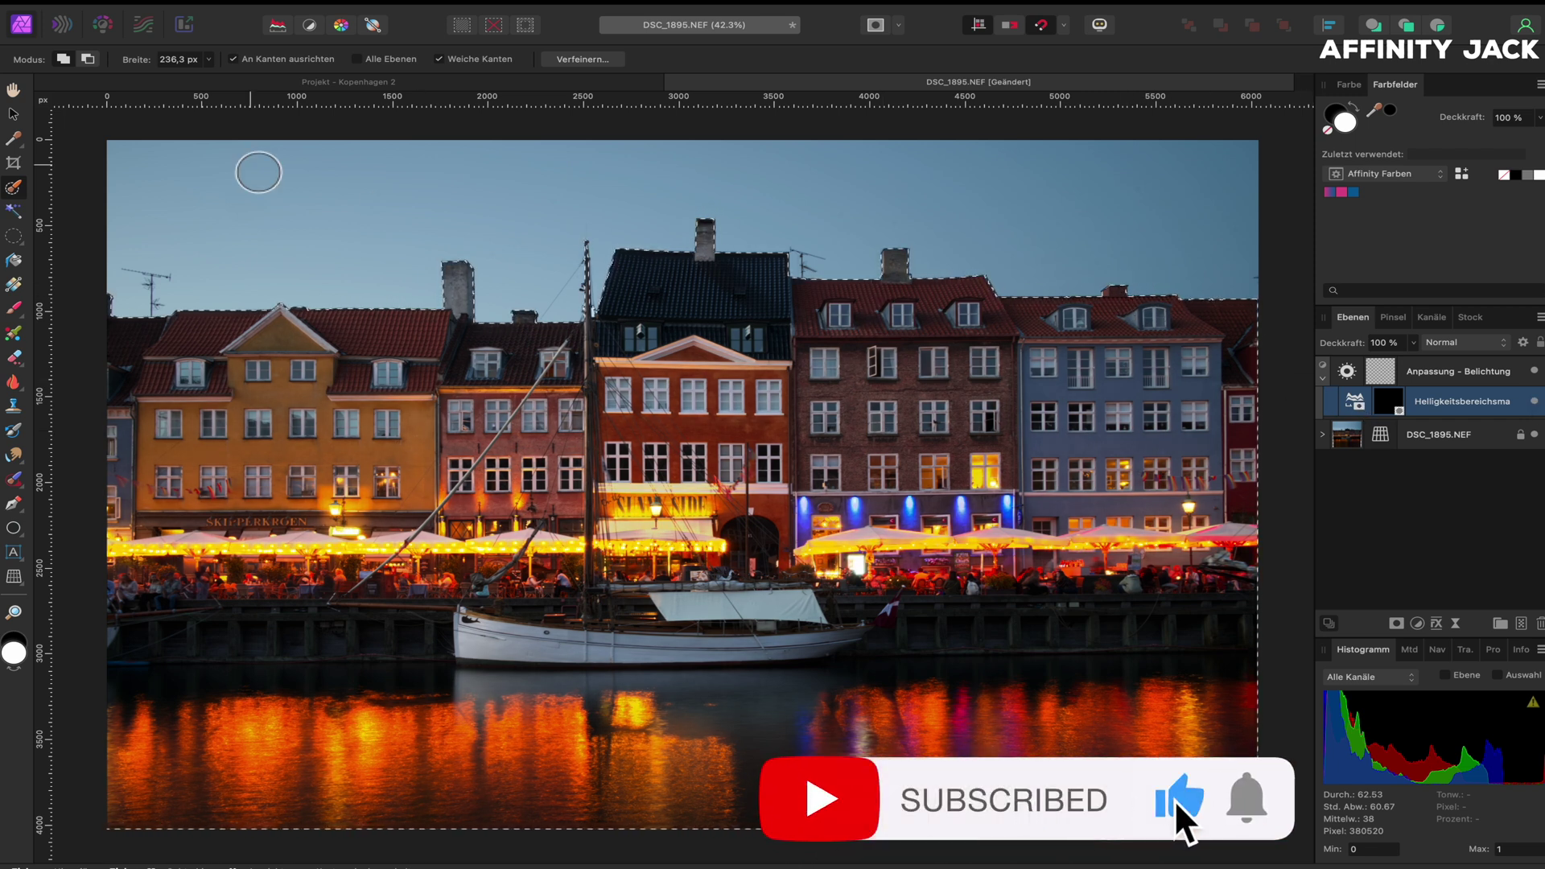
click(13, 92)
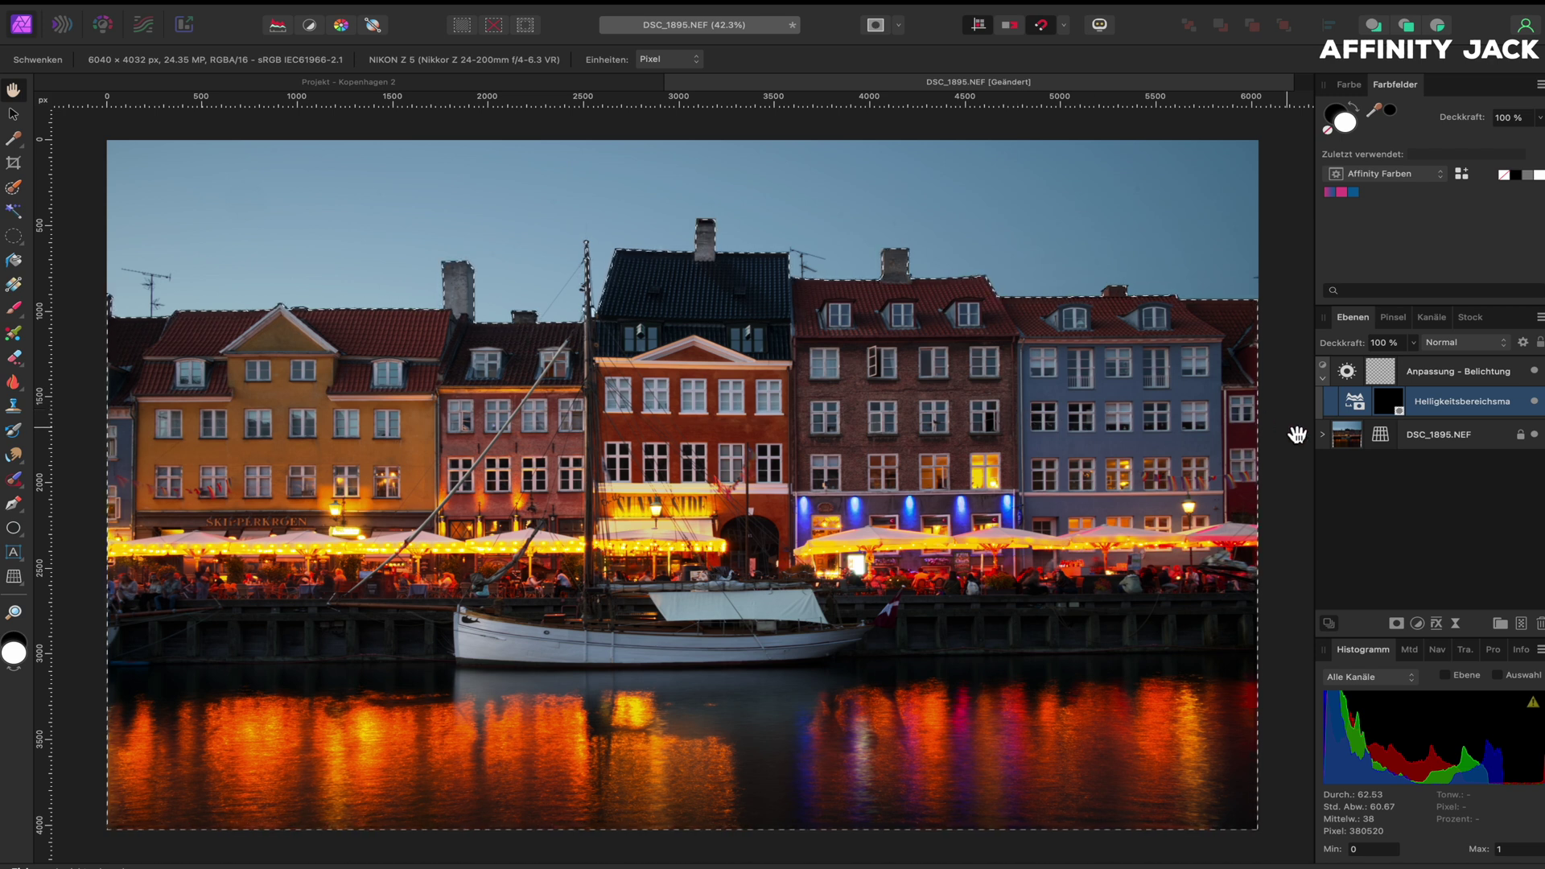
Add a Klarheit clarity live filter at 48% strength to the photo layer
click(1348, 438)
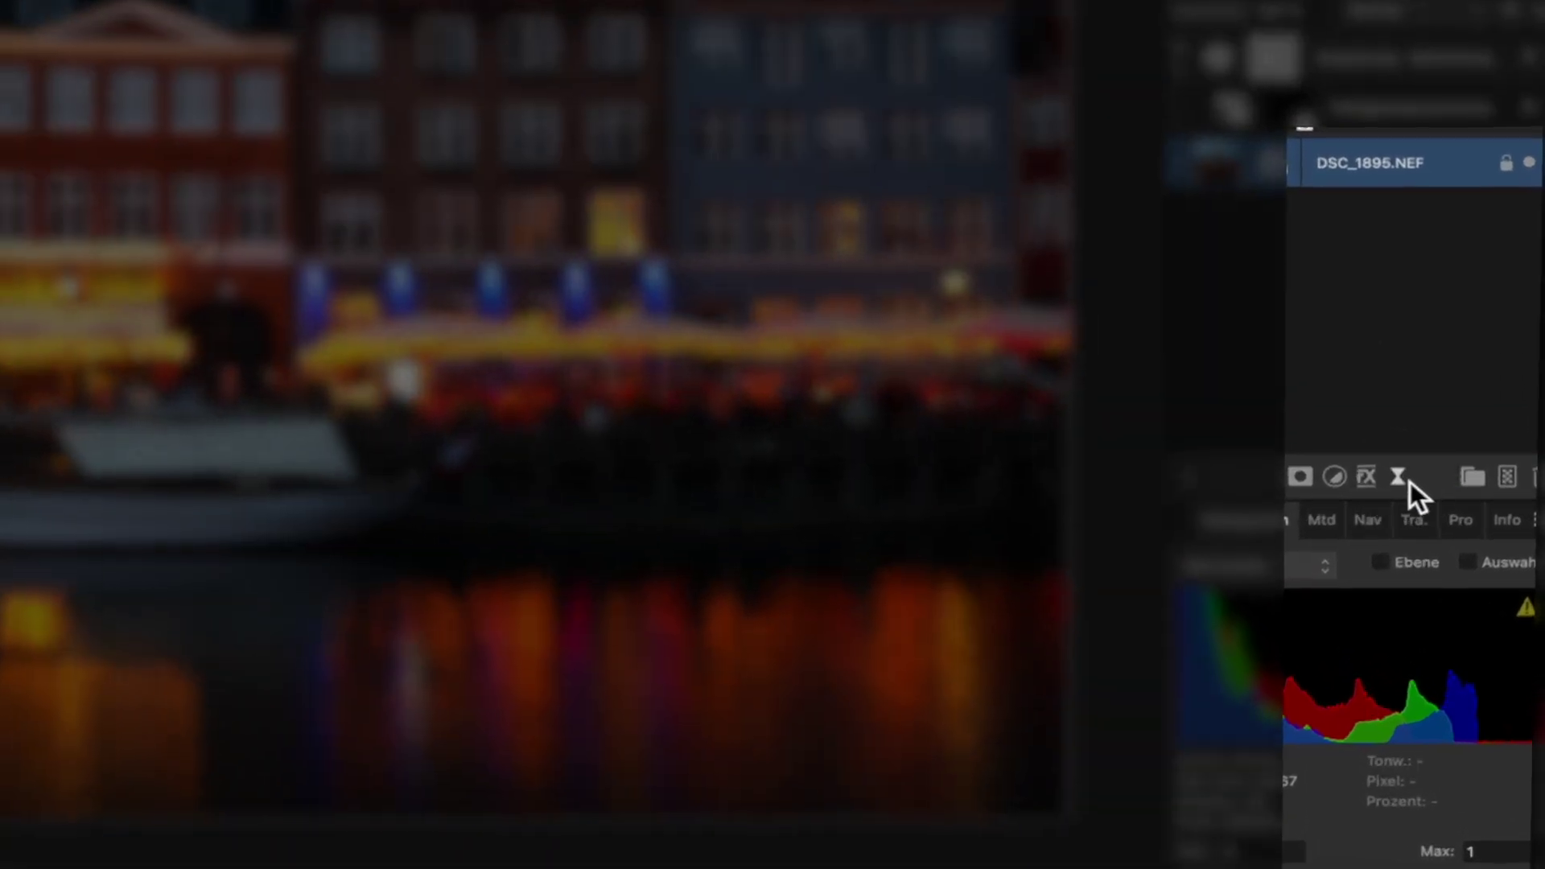
click(1455, 622)
scroll(1420, 563, down, 5)
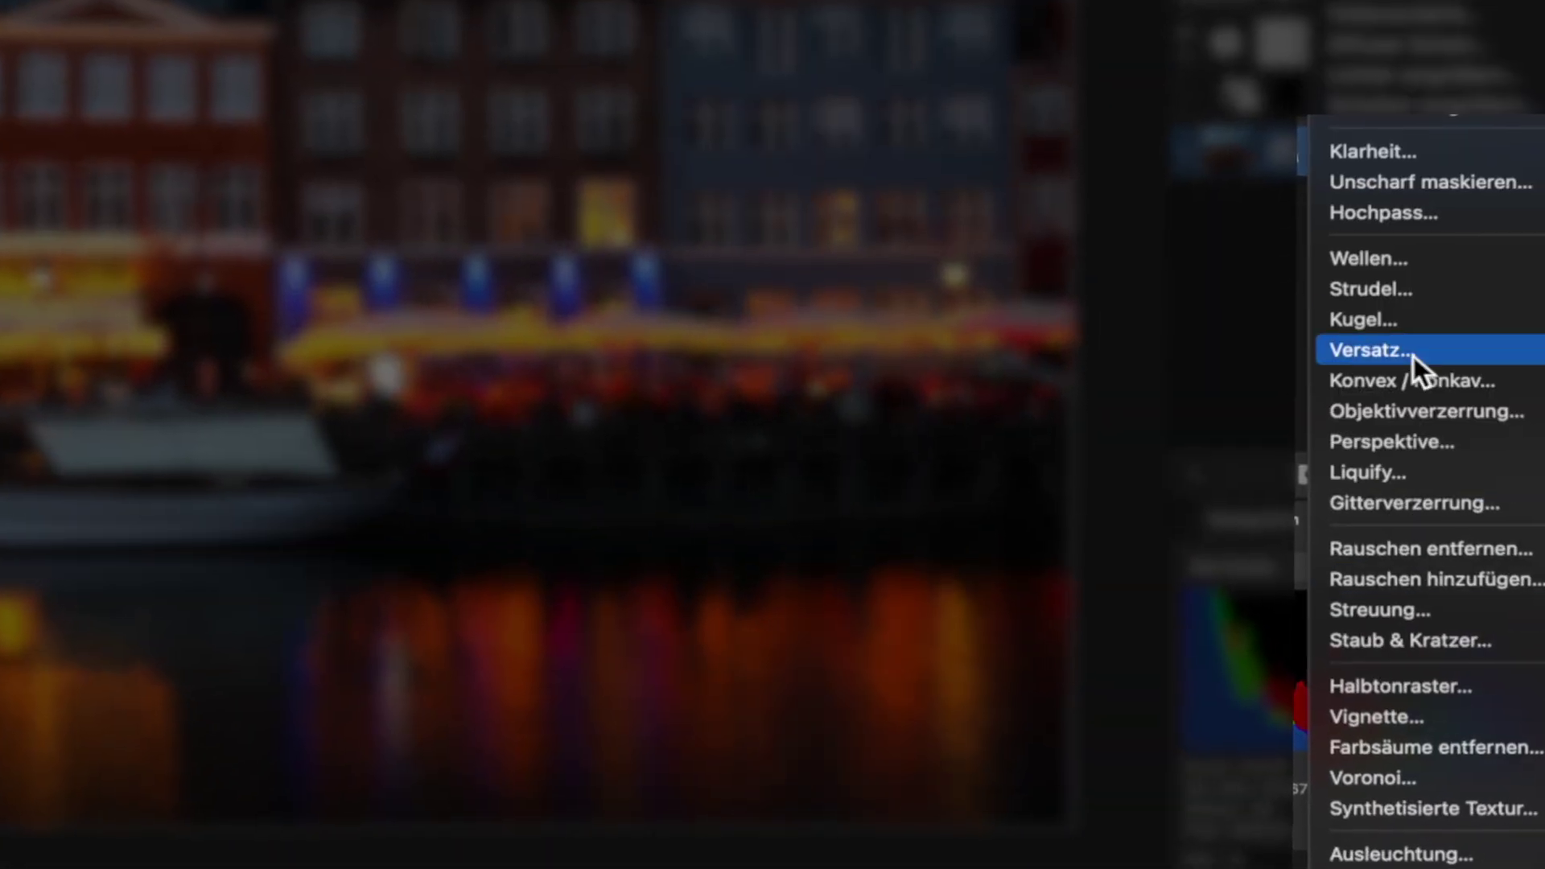
click(1394, 152)
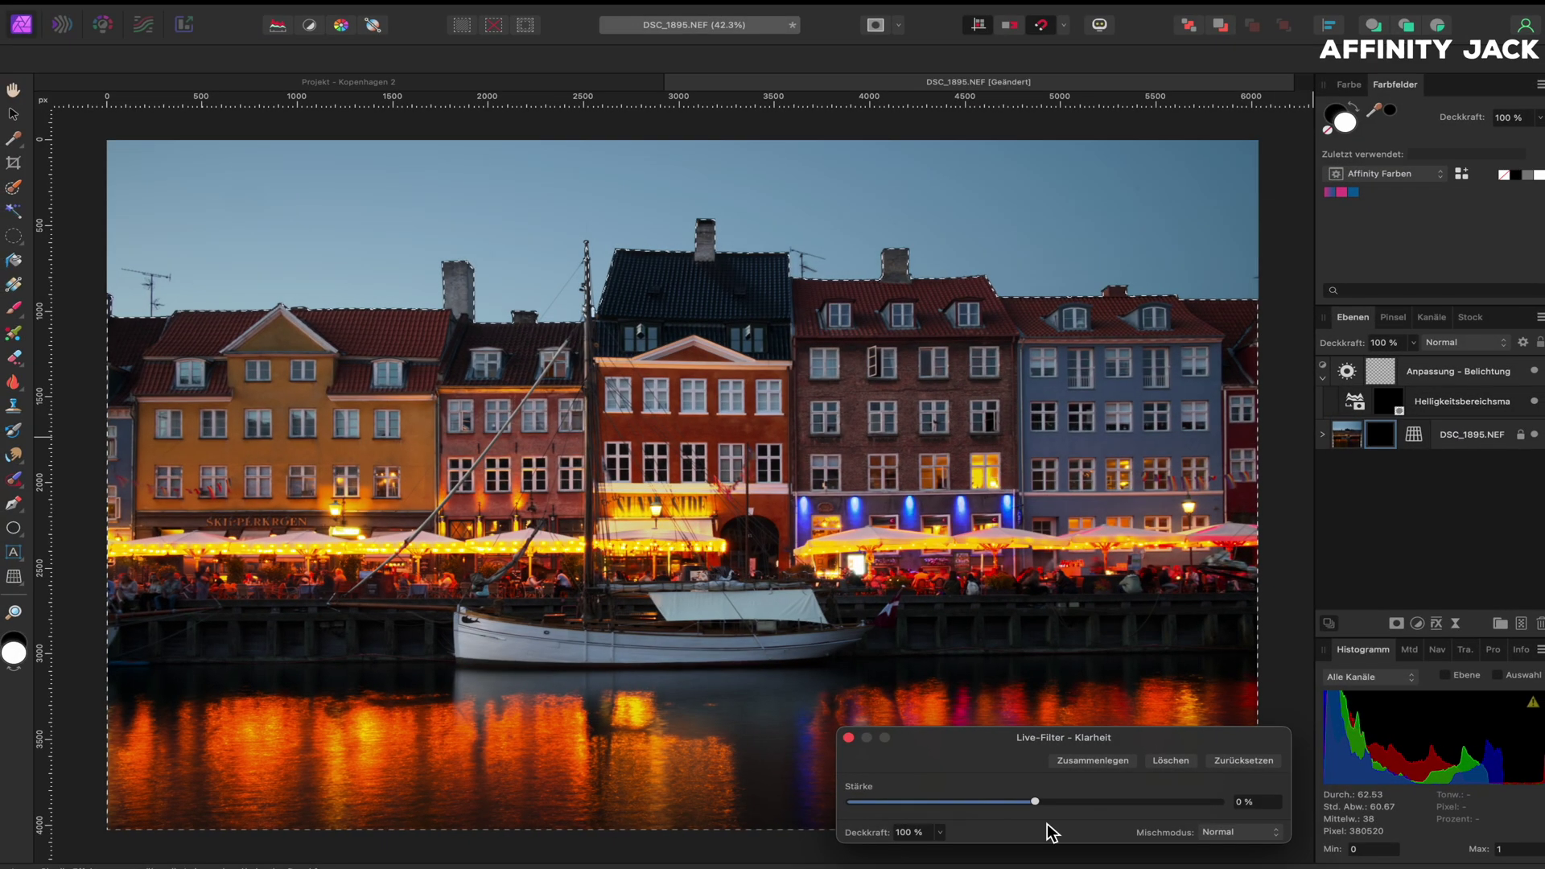
drag(1036, 803, 1125, 810)
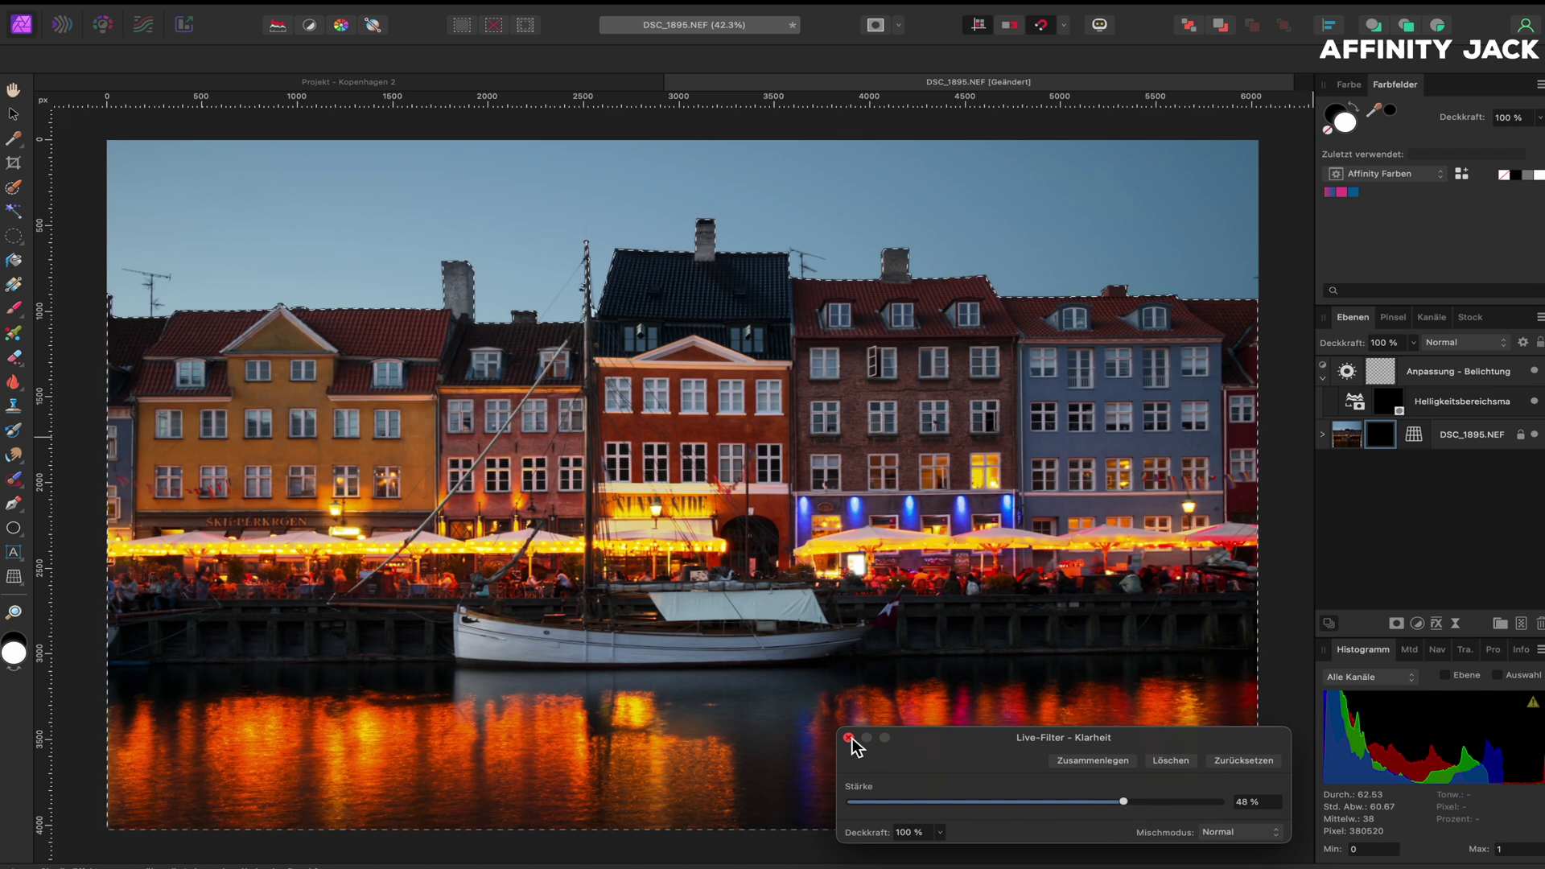
click(849, 738)
click(1322, 434)
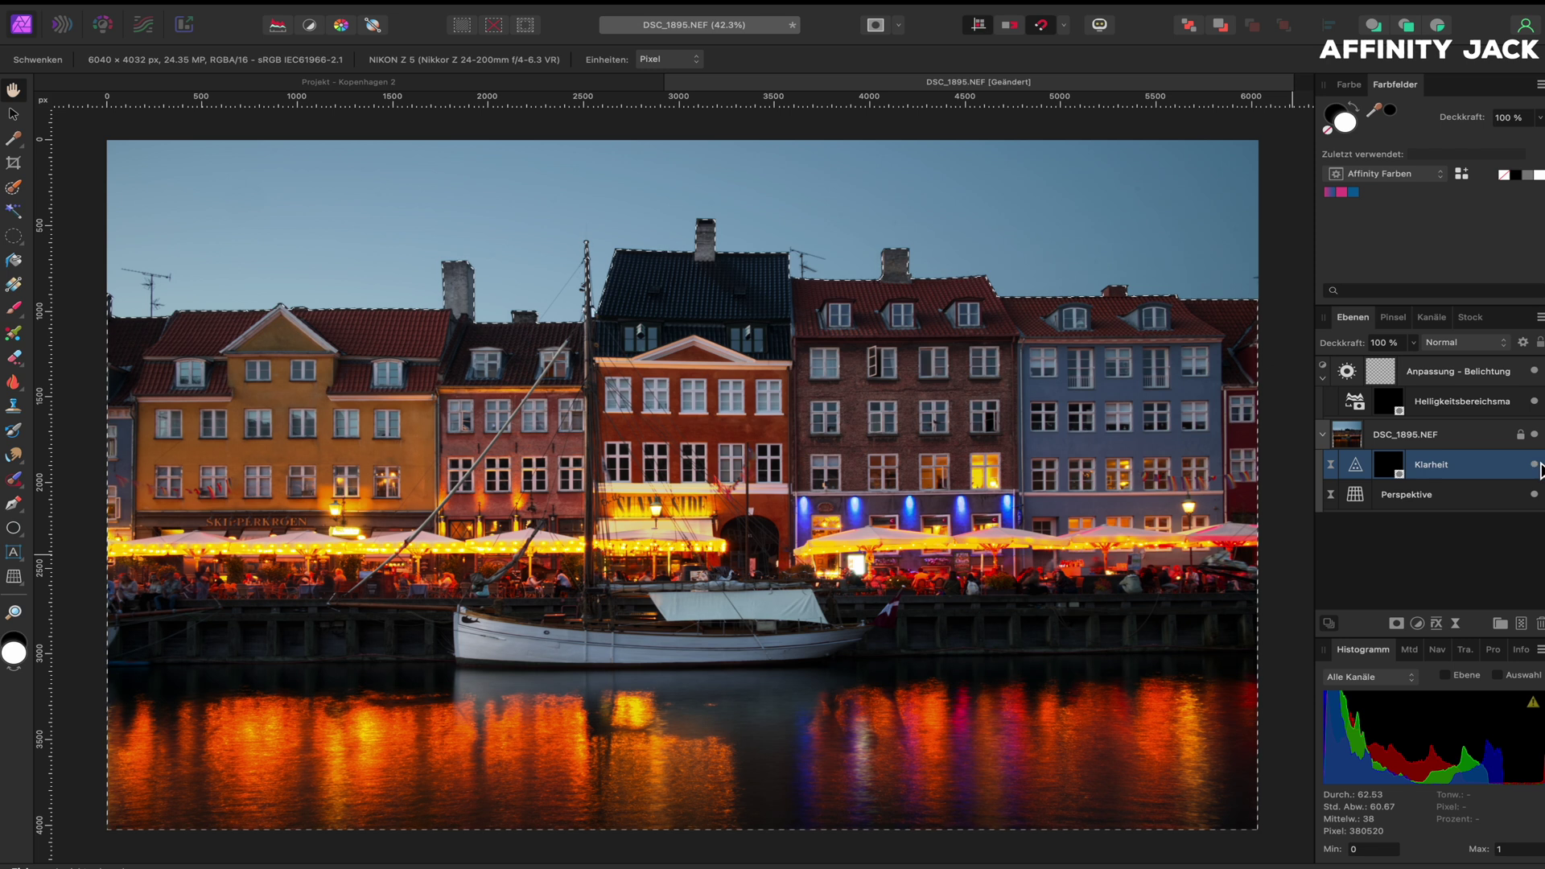
scroll(1053, 432, up, 5)
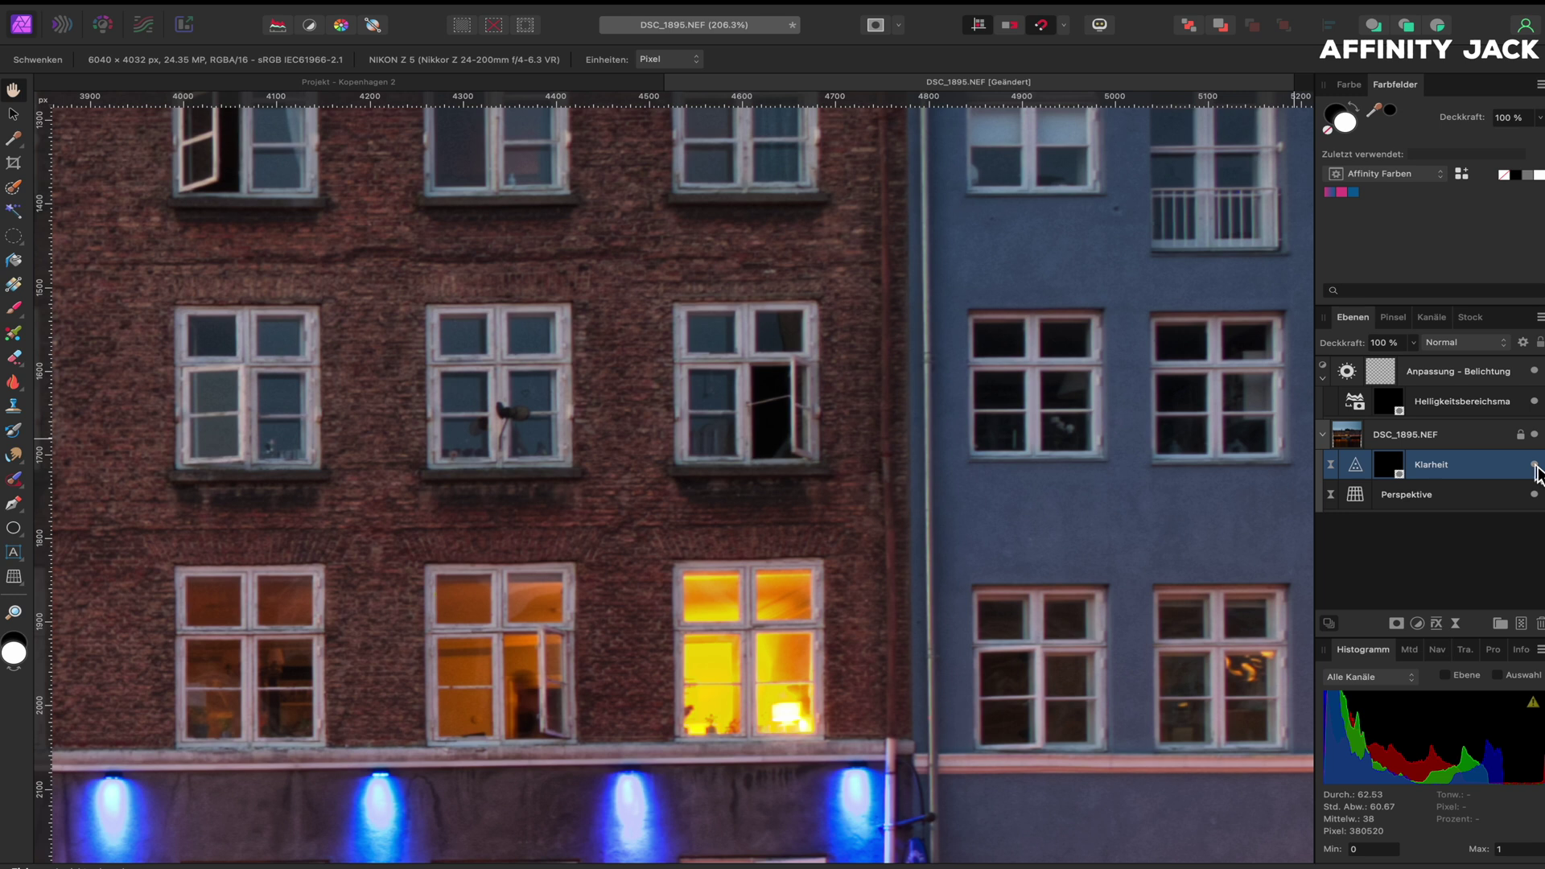
key(ctrl+0)
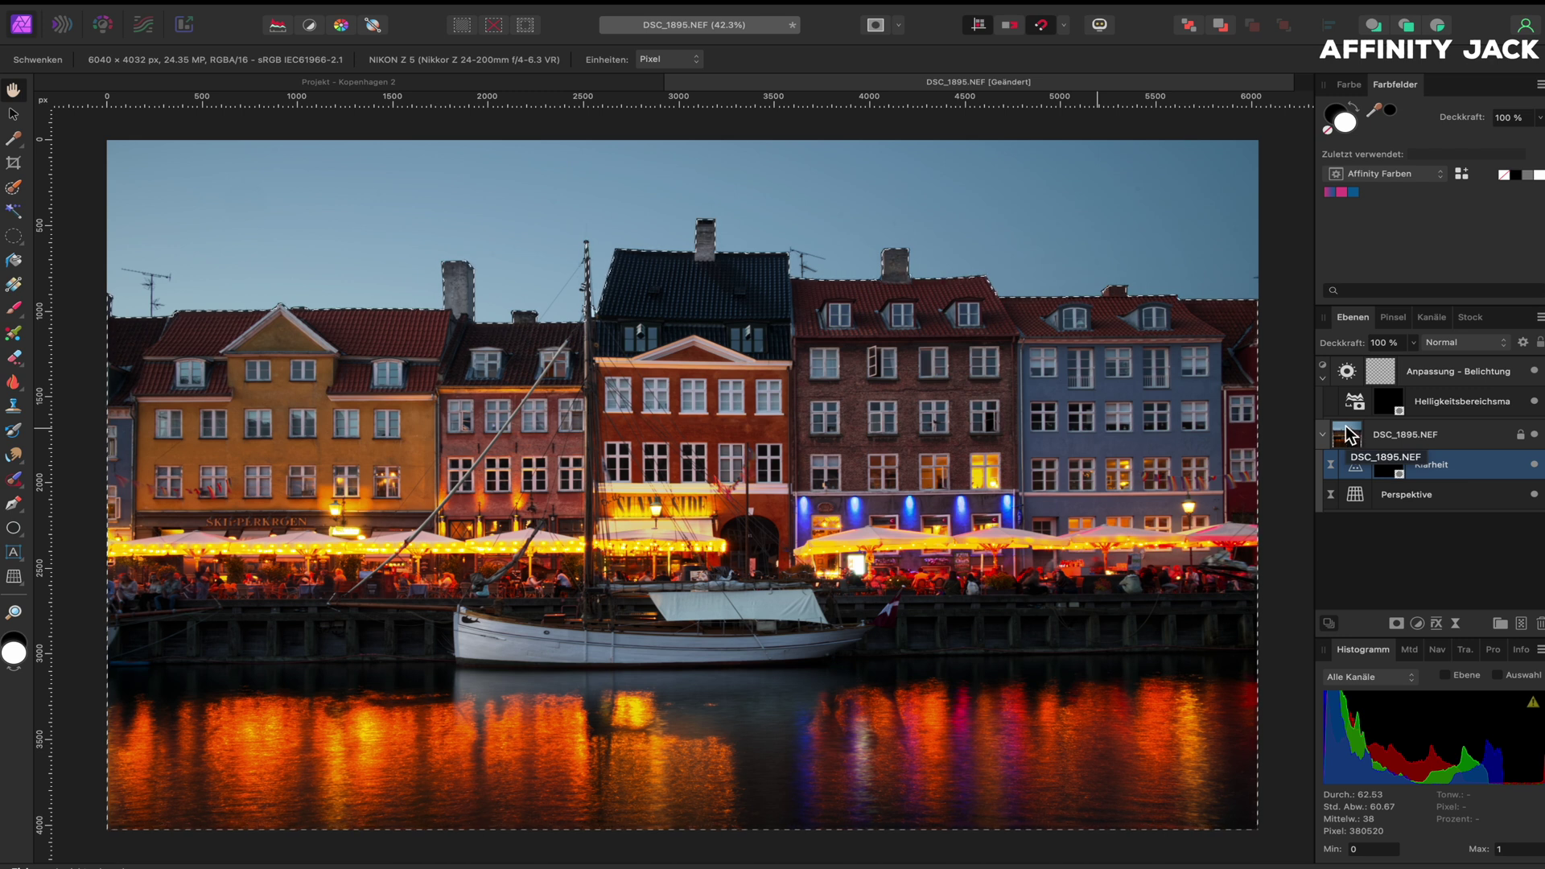
click(1346, 425)
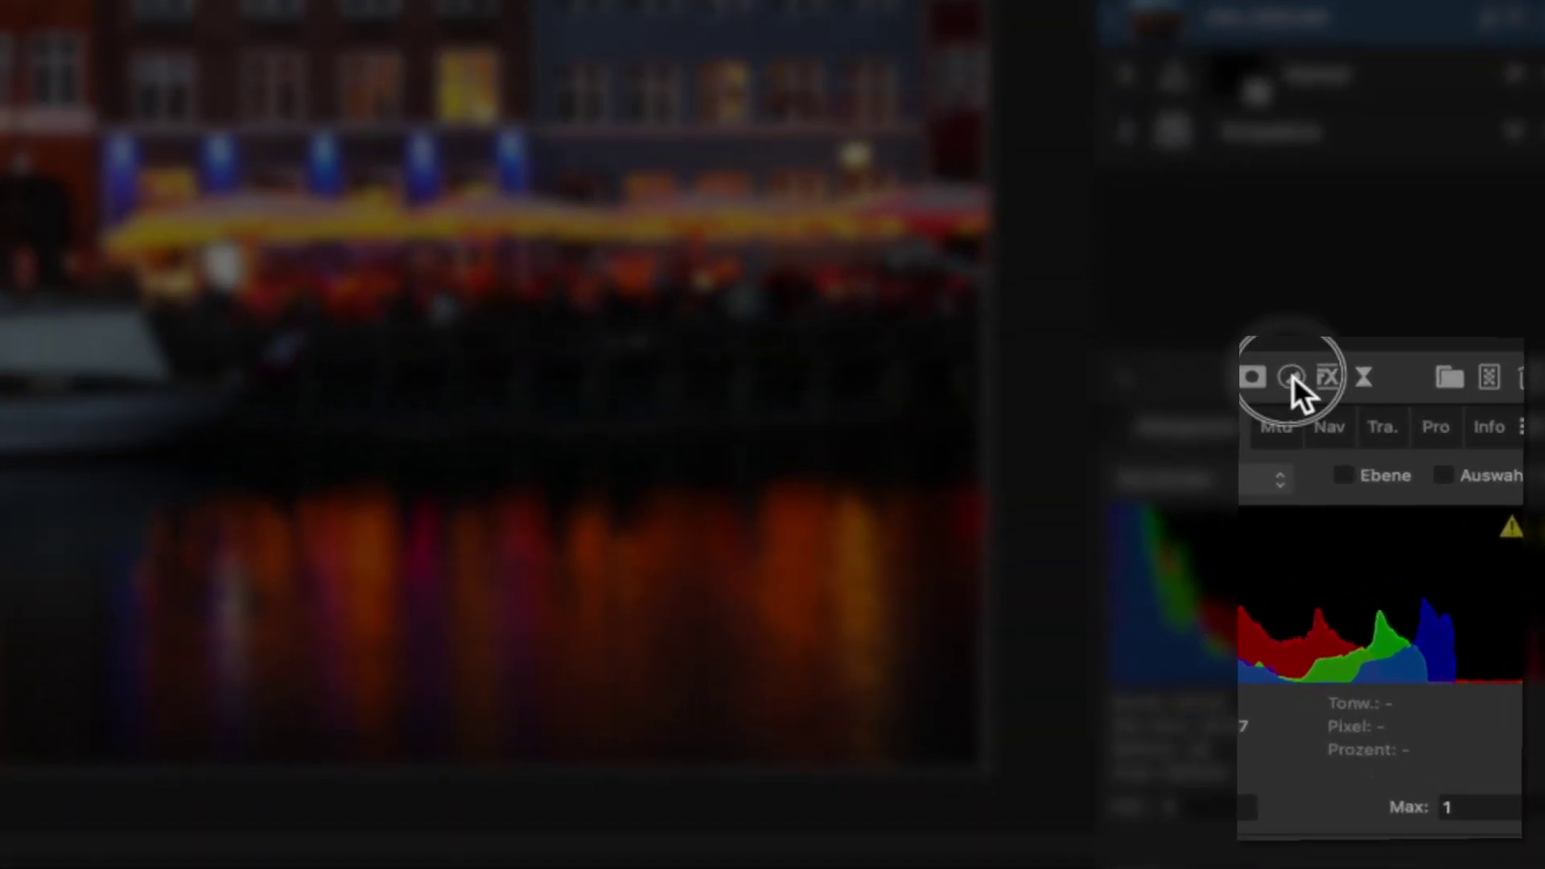
Add a Helligkeit / Kontrast adjustment with contrast 20% and brightness 0%
click(1417, 623)
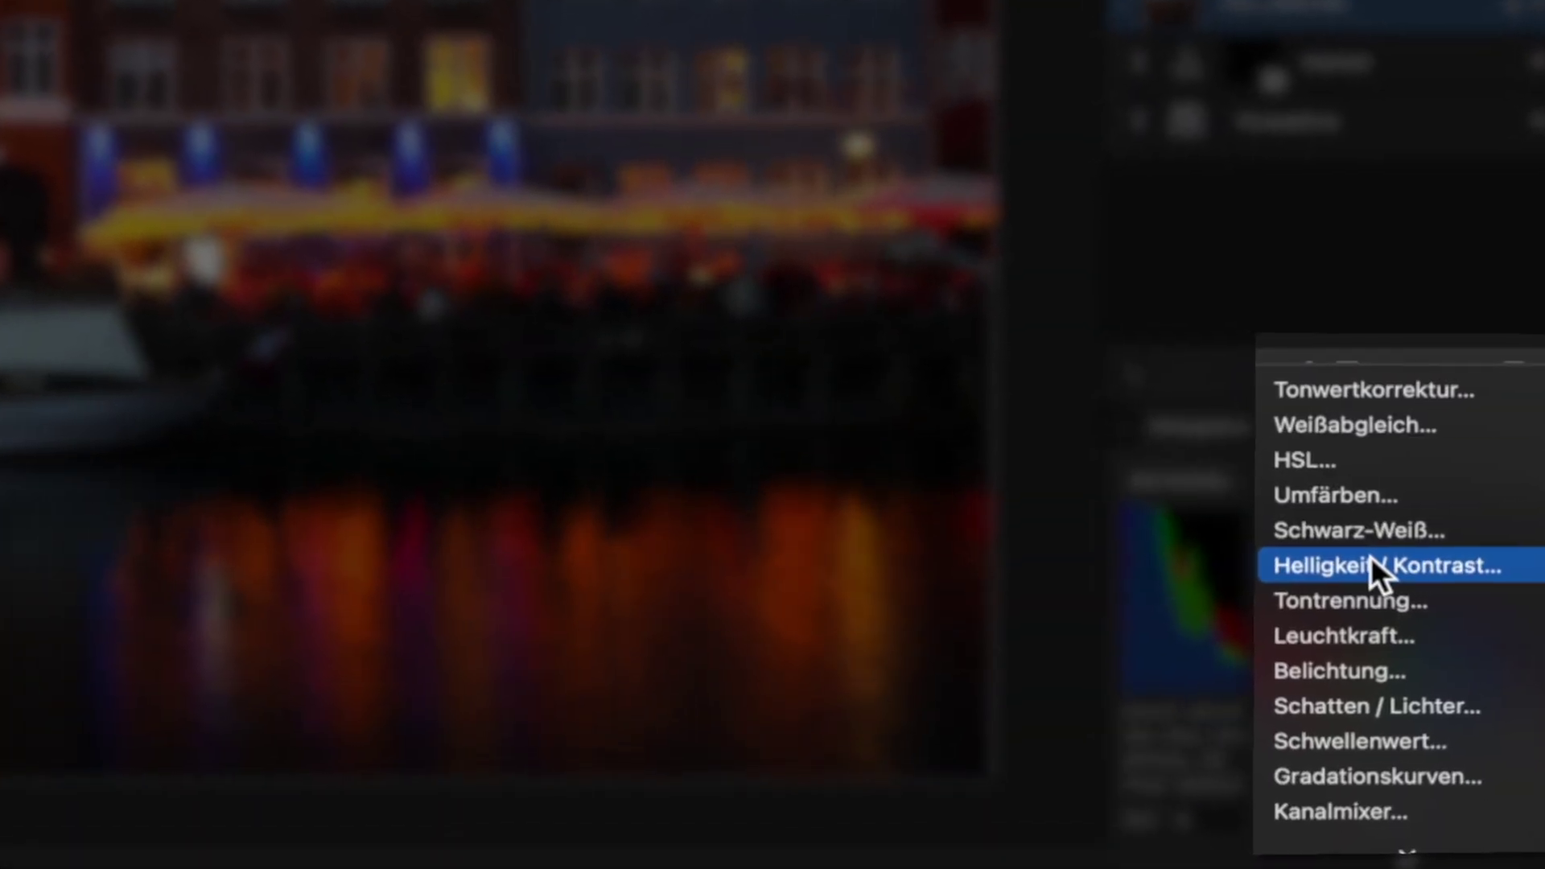
click(1373, 563)
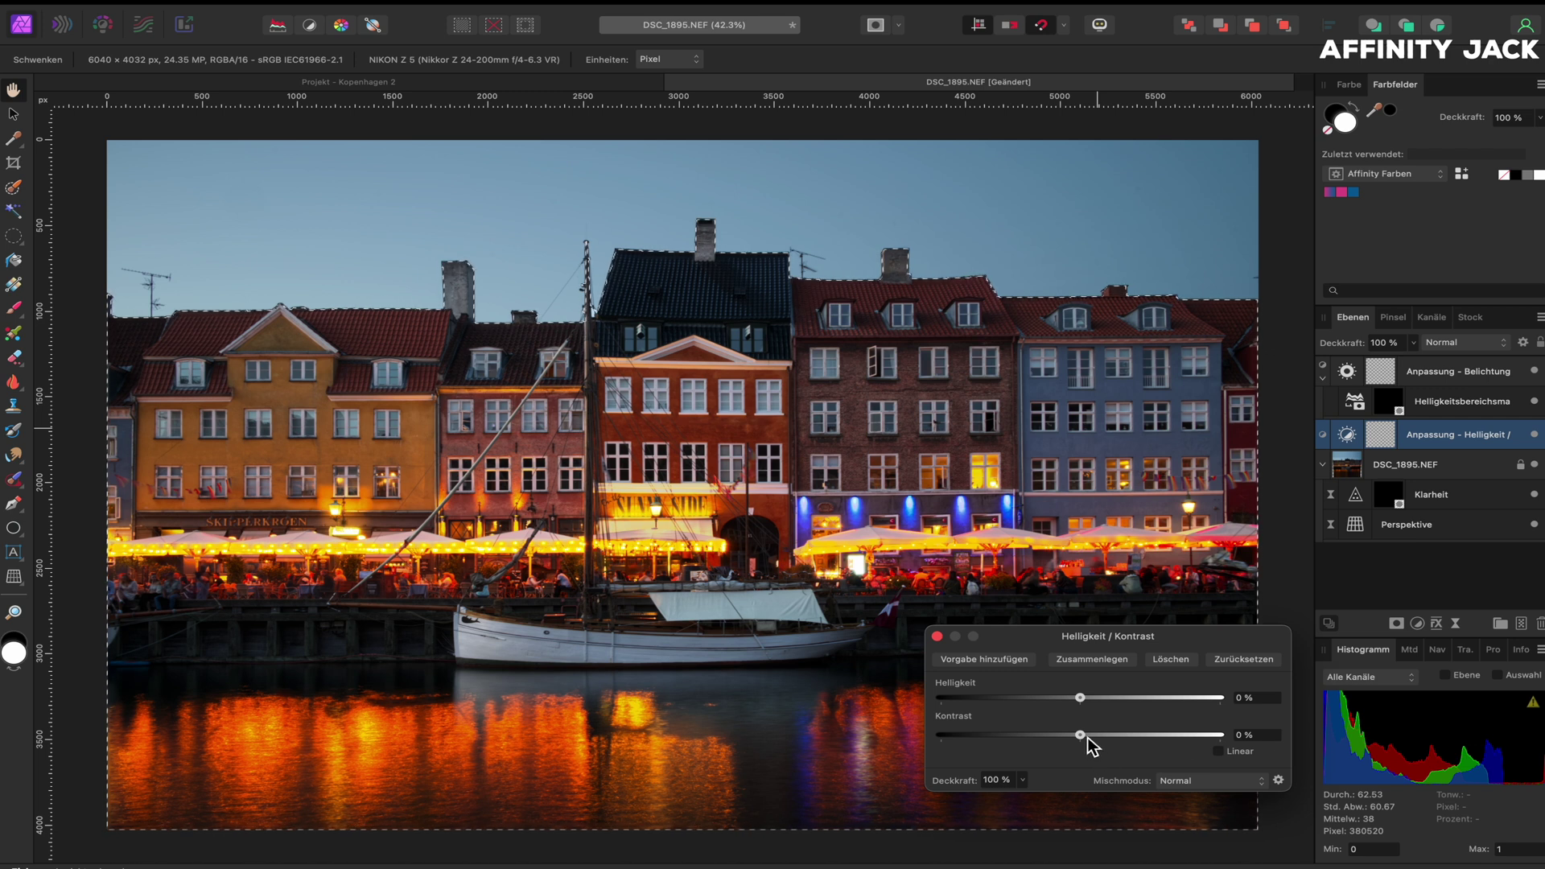
scroll(1017, 456, up, 1)
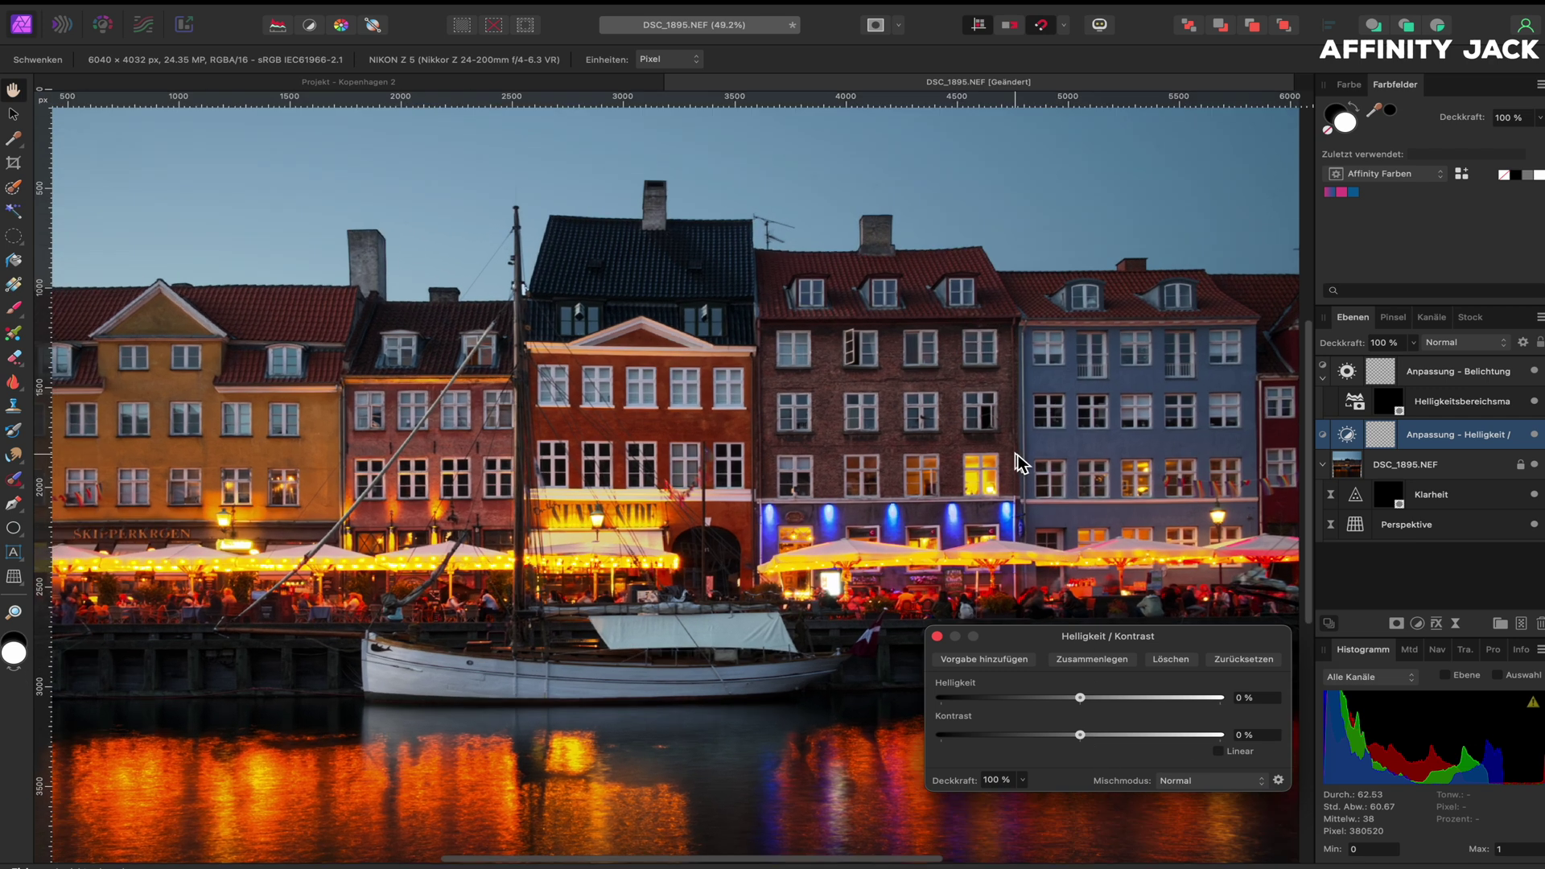
scroll(1017, 456, up, 2)
scroll(1021, 449, up, 2)
scroll(1025, 448, up, 2)
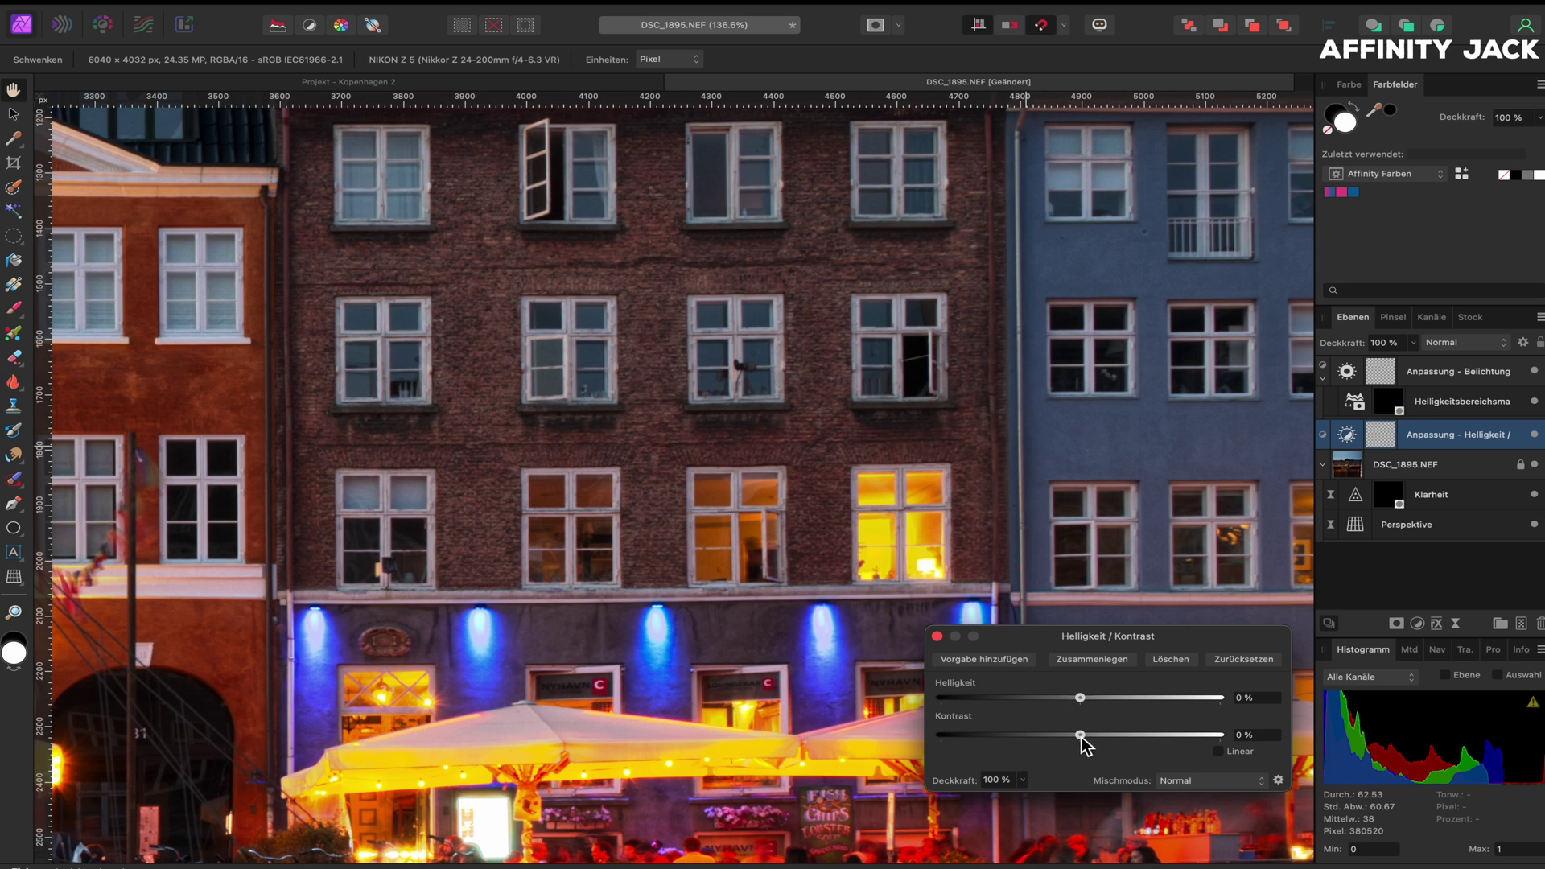
mouse_move(1093, 736)
mouse_down()
mouse_move(1119, 735)
mouse_move(1099, 736)
mouse_up()
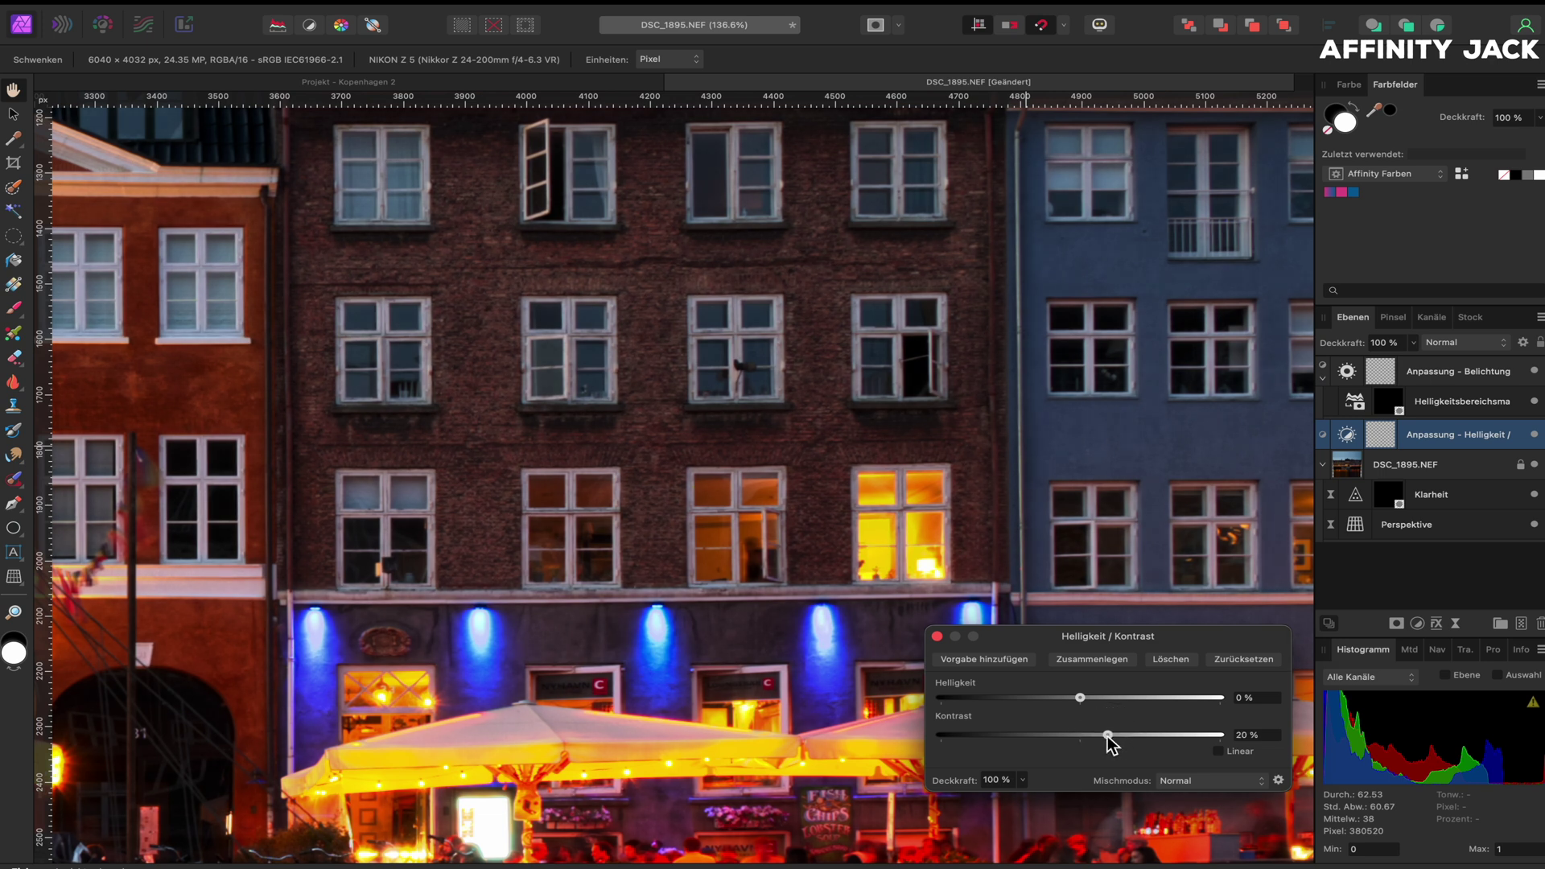
click(937, 637)
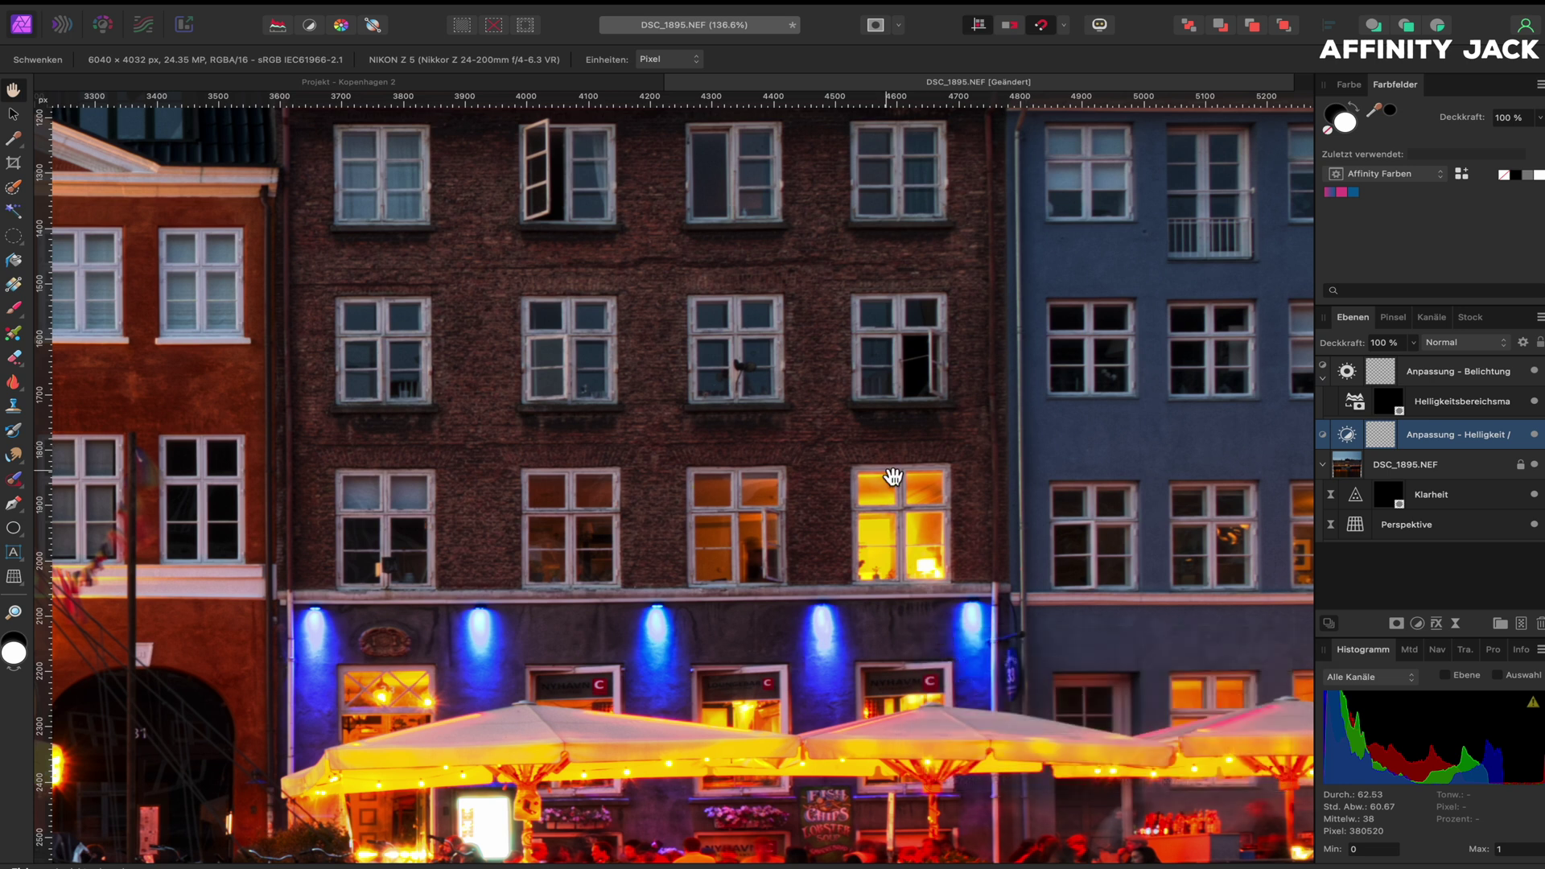
scroll(893, 477, down, 4)
scroll(893, 477, down, 3)
scroll(893, 477, down, 2)
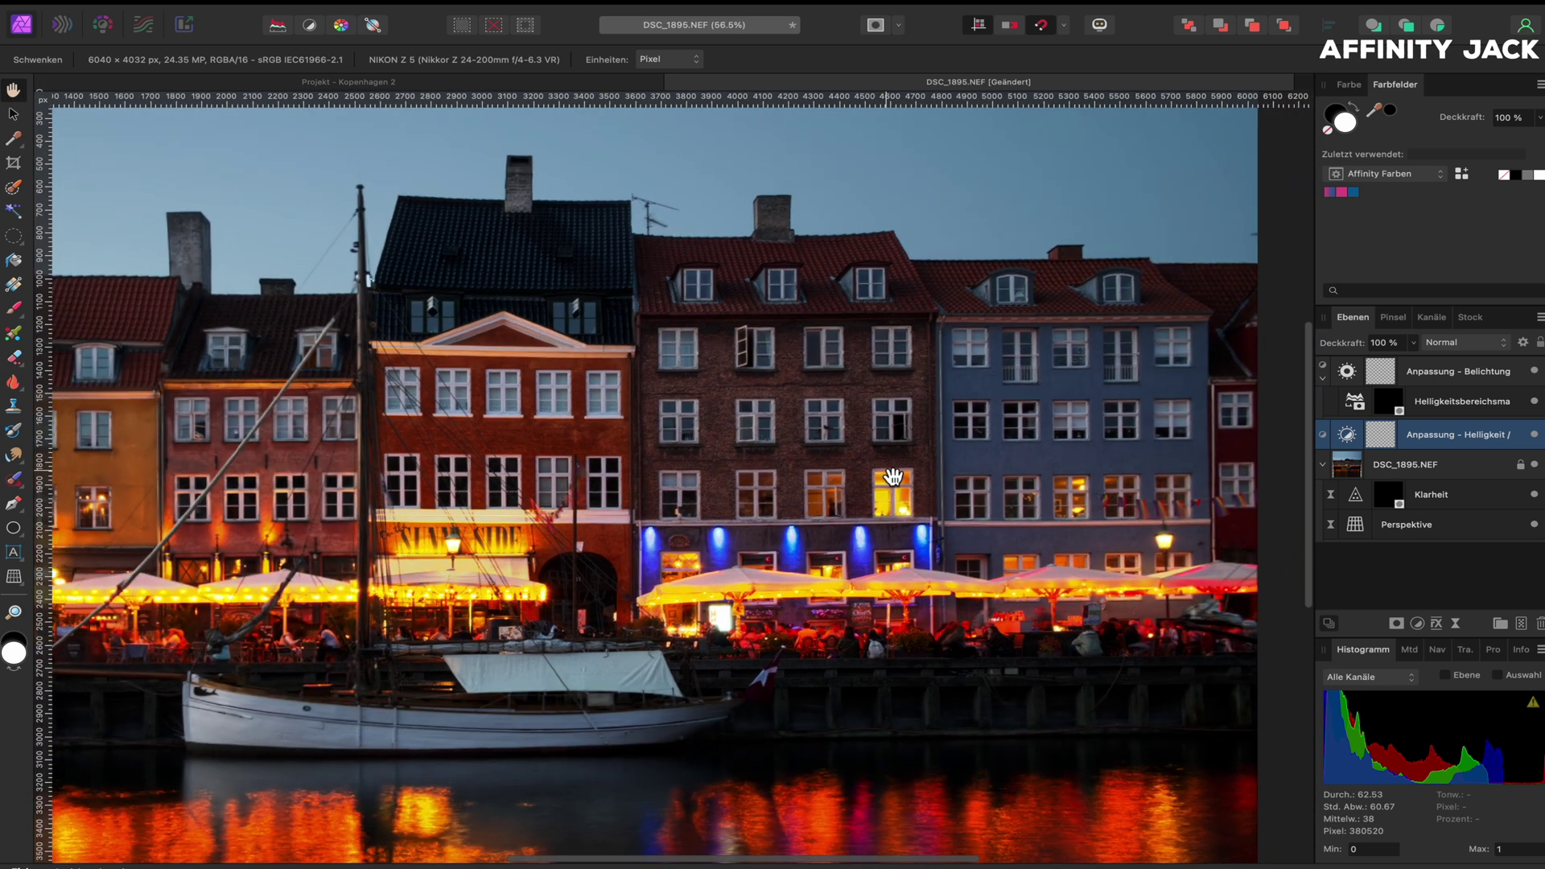
scroll(893, 477, down, 1)
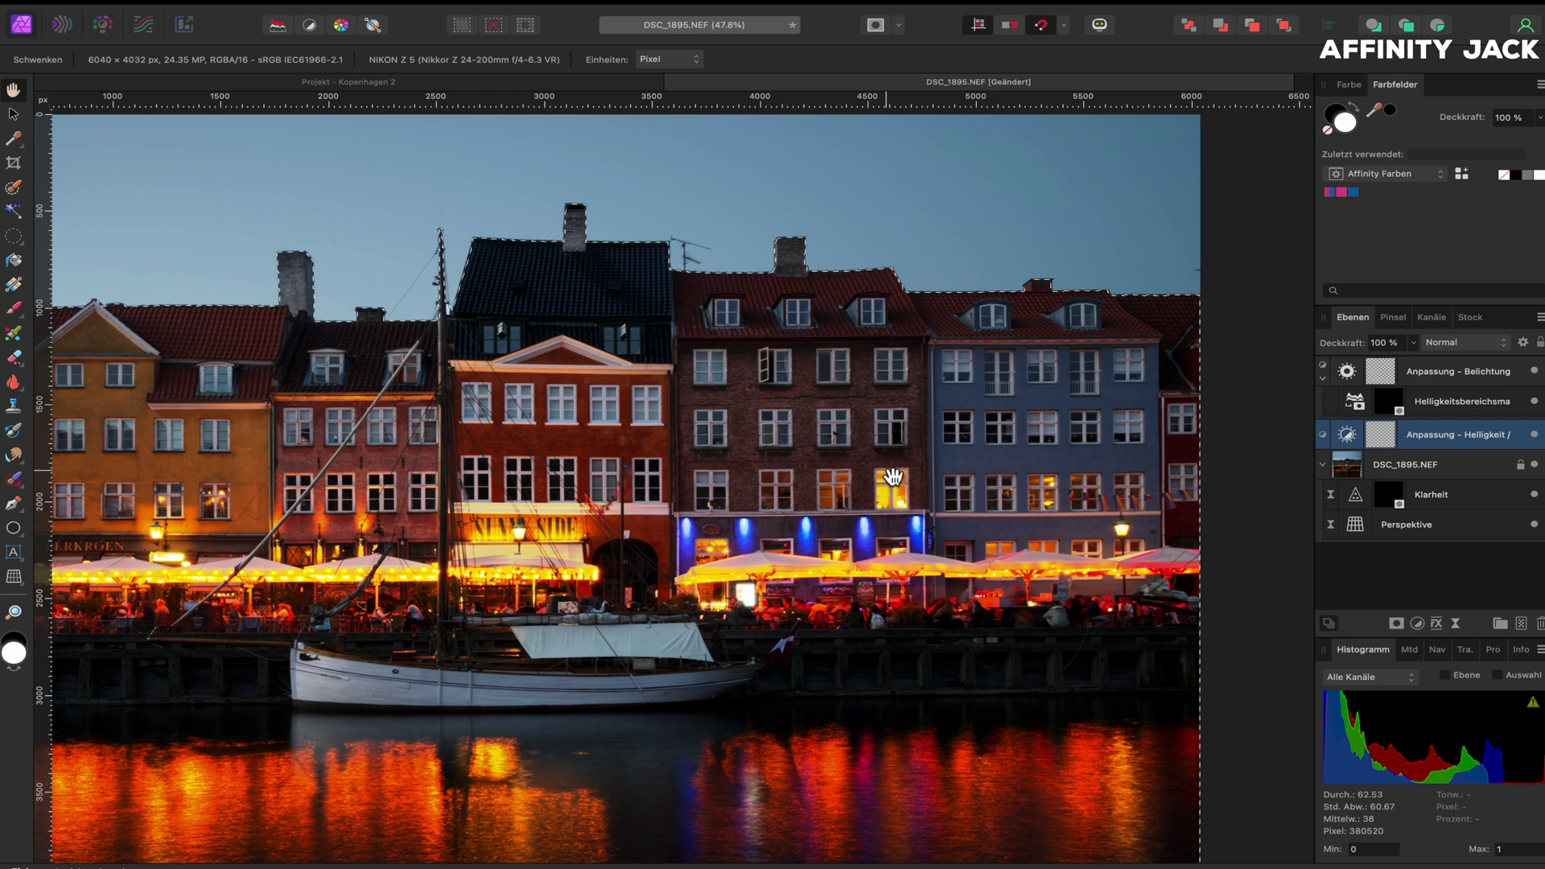
key(super+0)
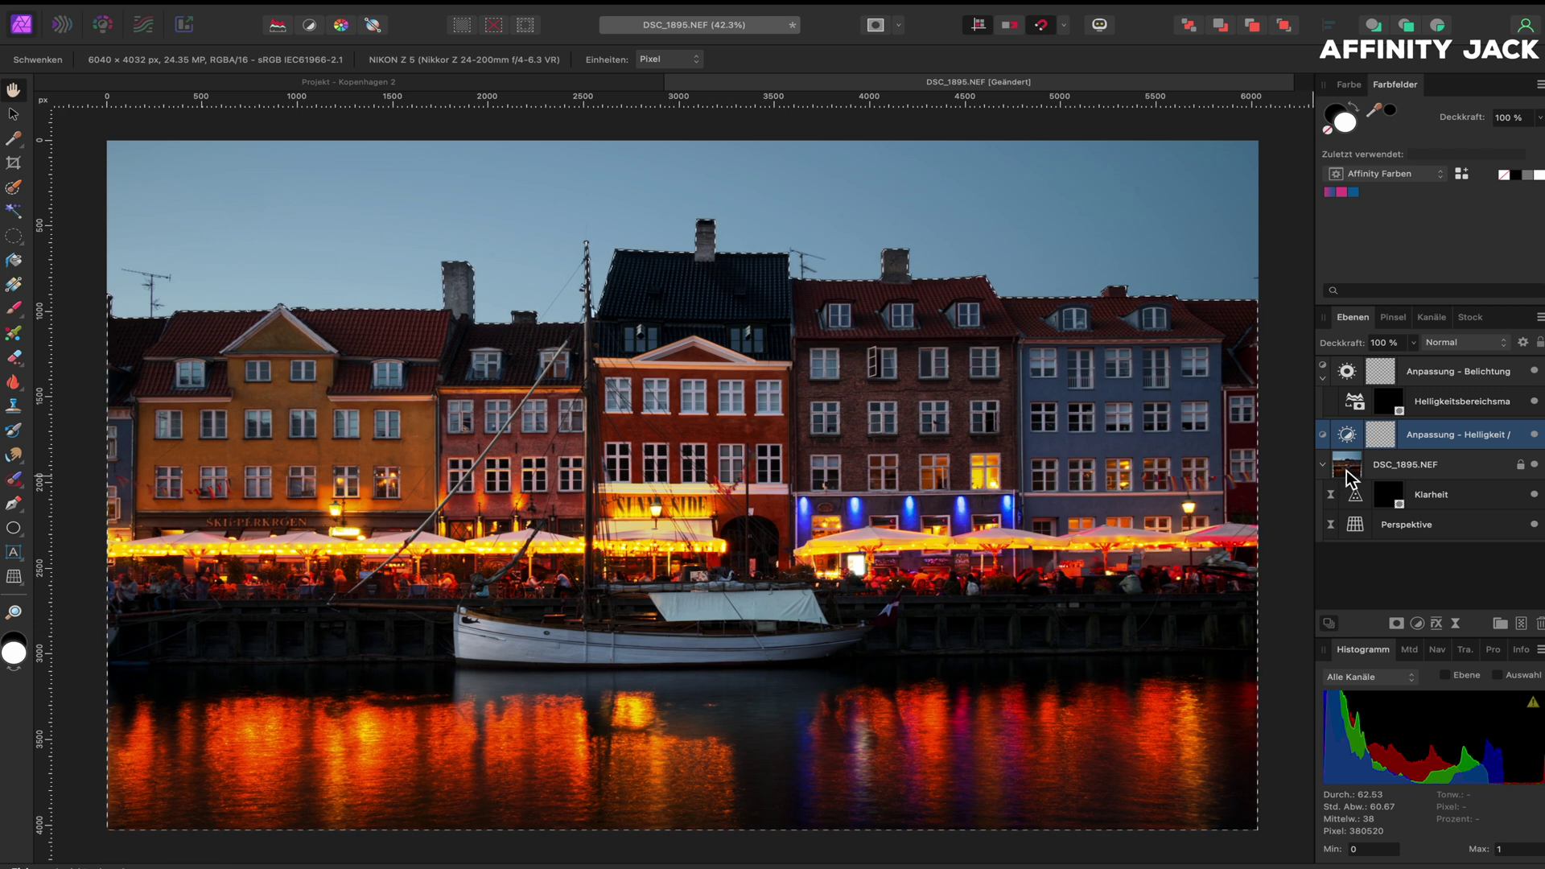
Add a Belichtung exposure adjustment above DSC_1895.NEF, set to 0.757
click(1348, 469)
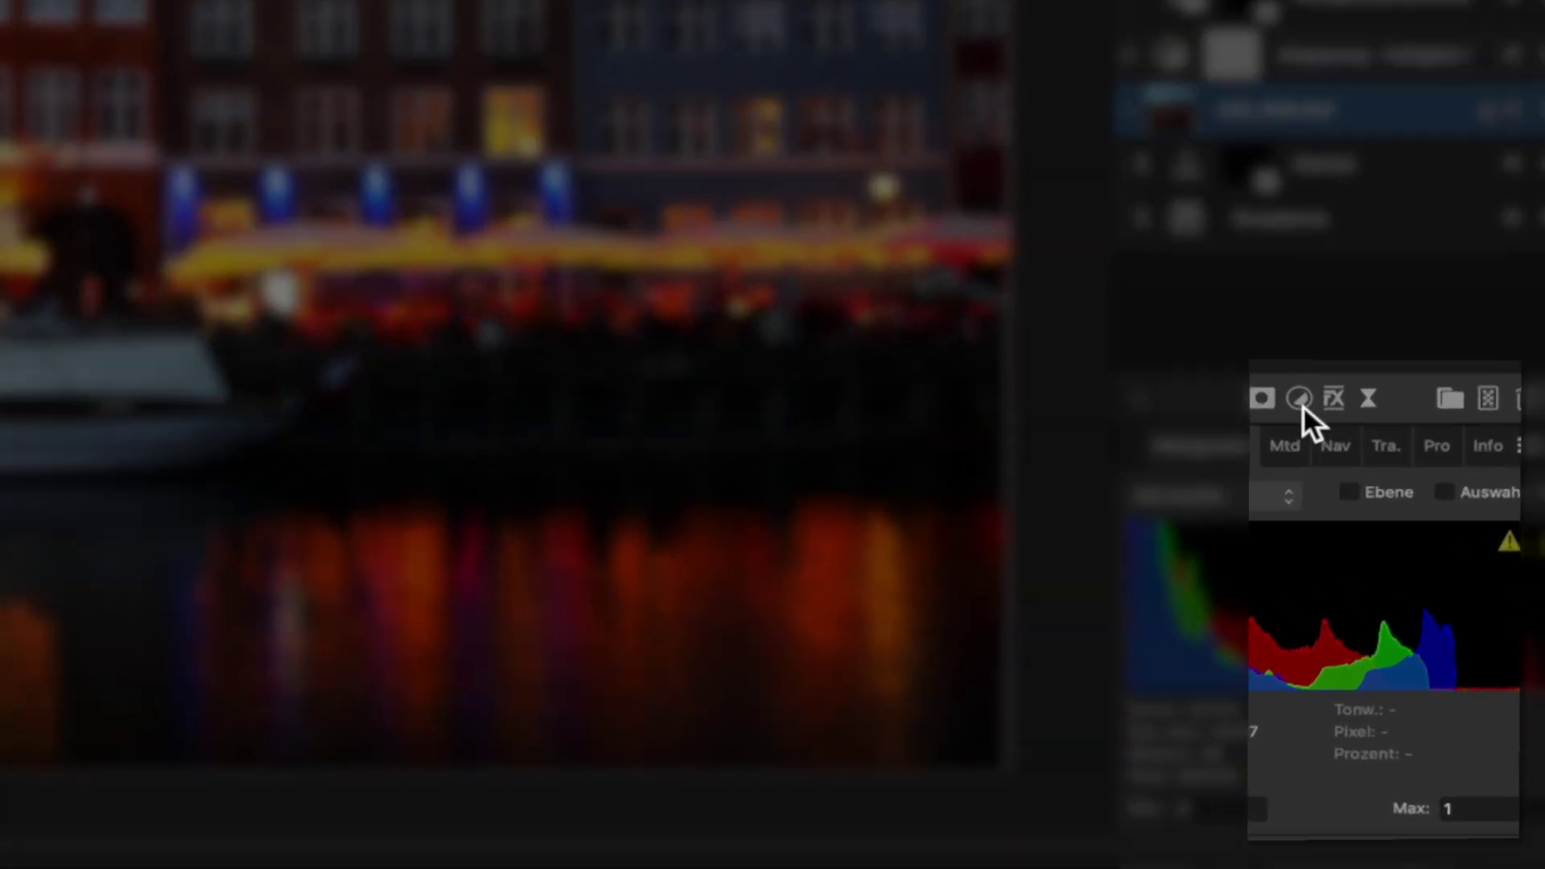
click(1417, 624)
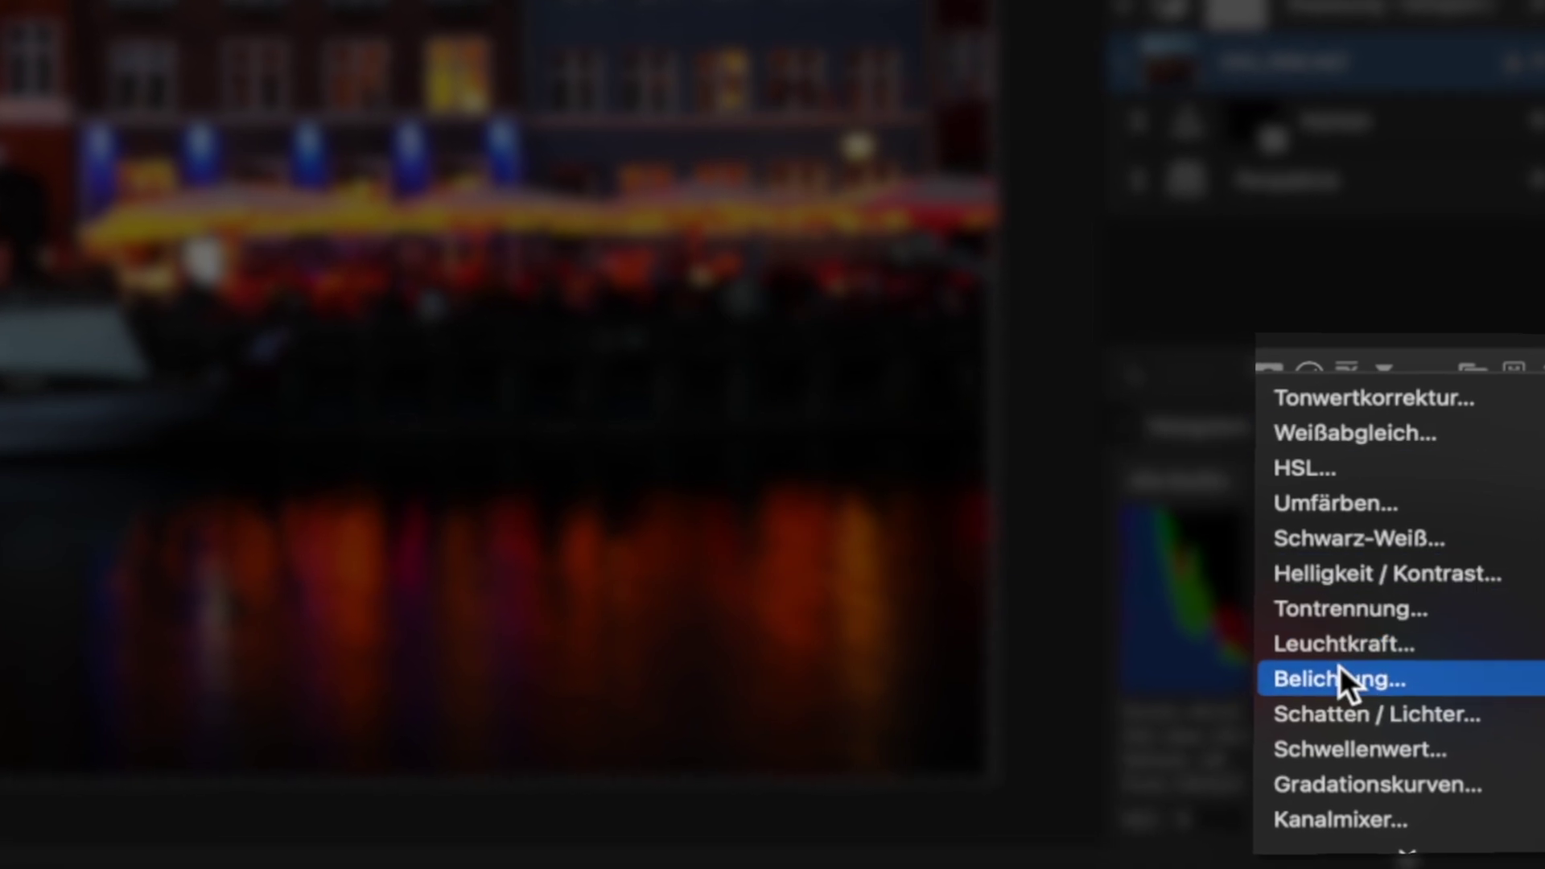
click(1339, 668)
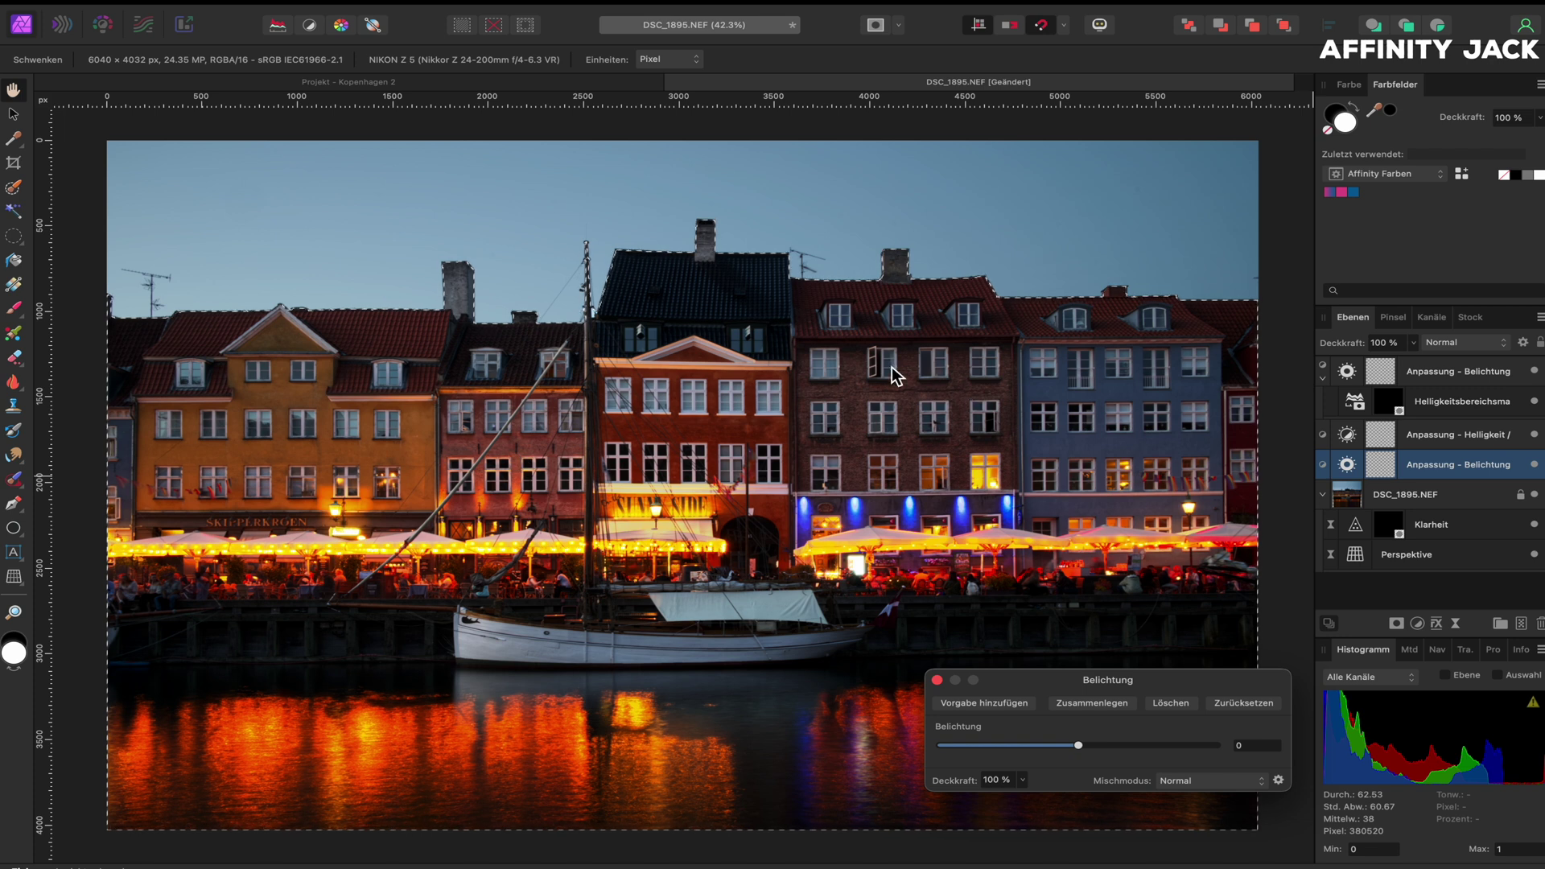
drag(1079, 746, 1107, 750)
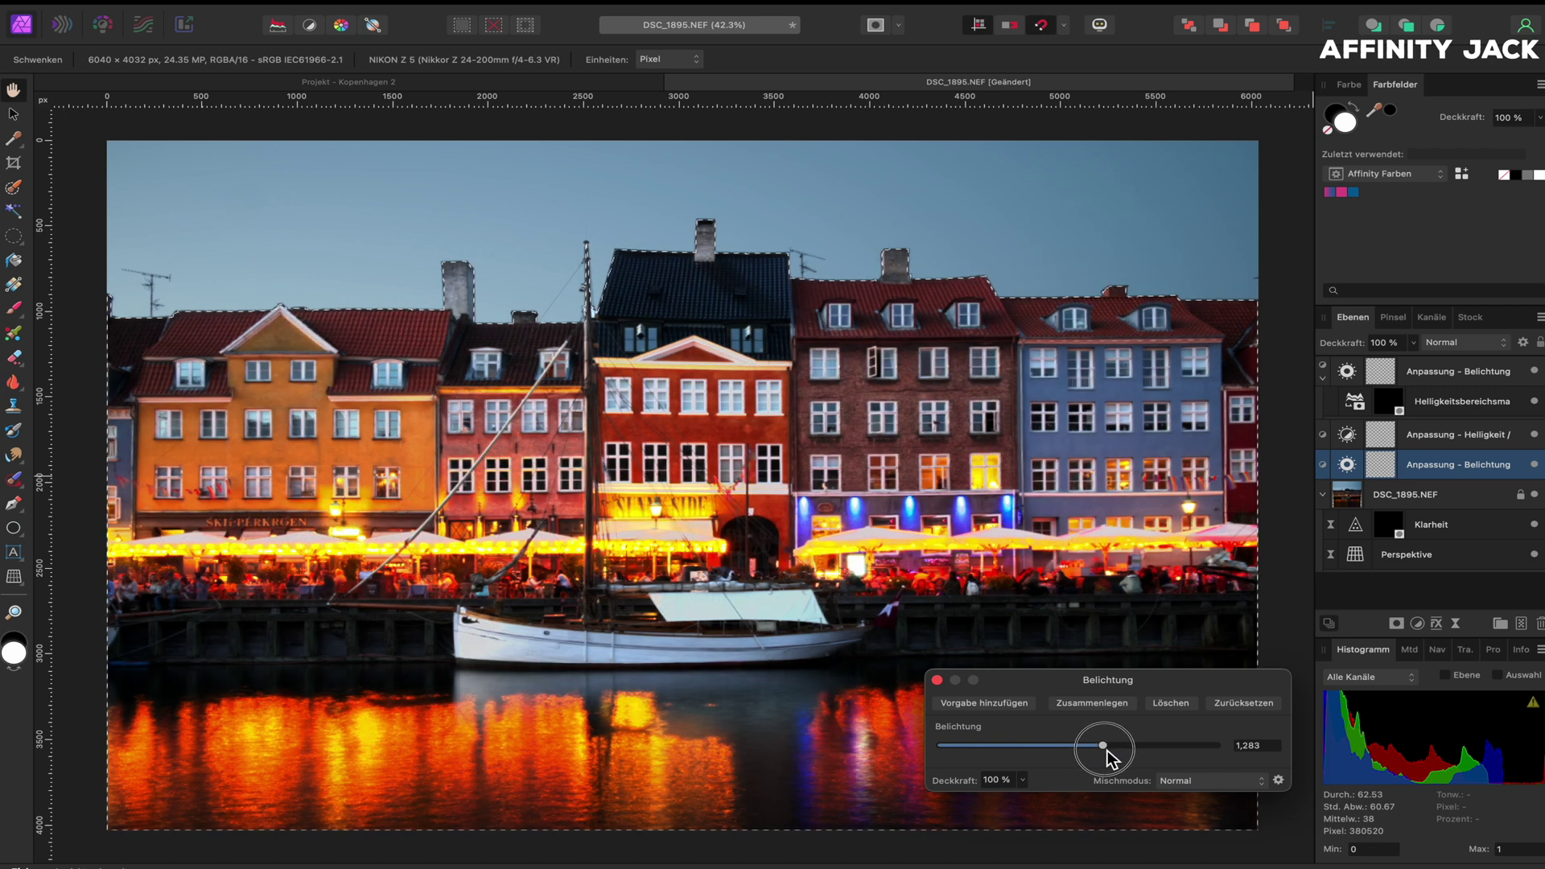
drag(1107, 749, 1094, 746)
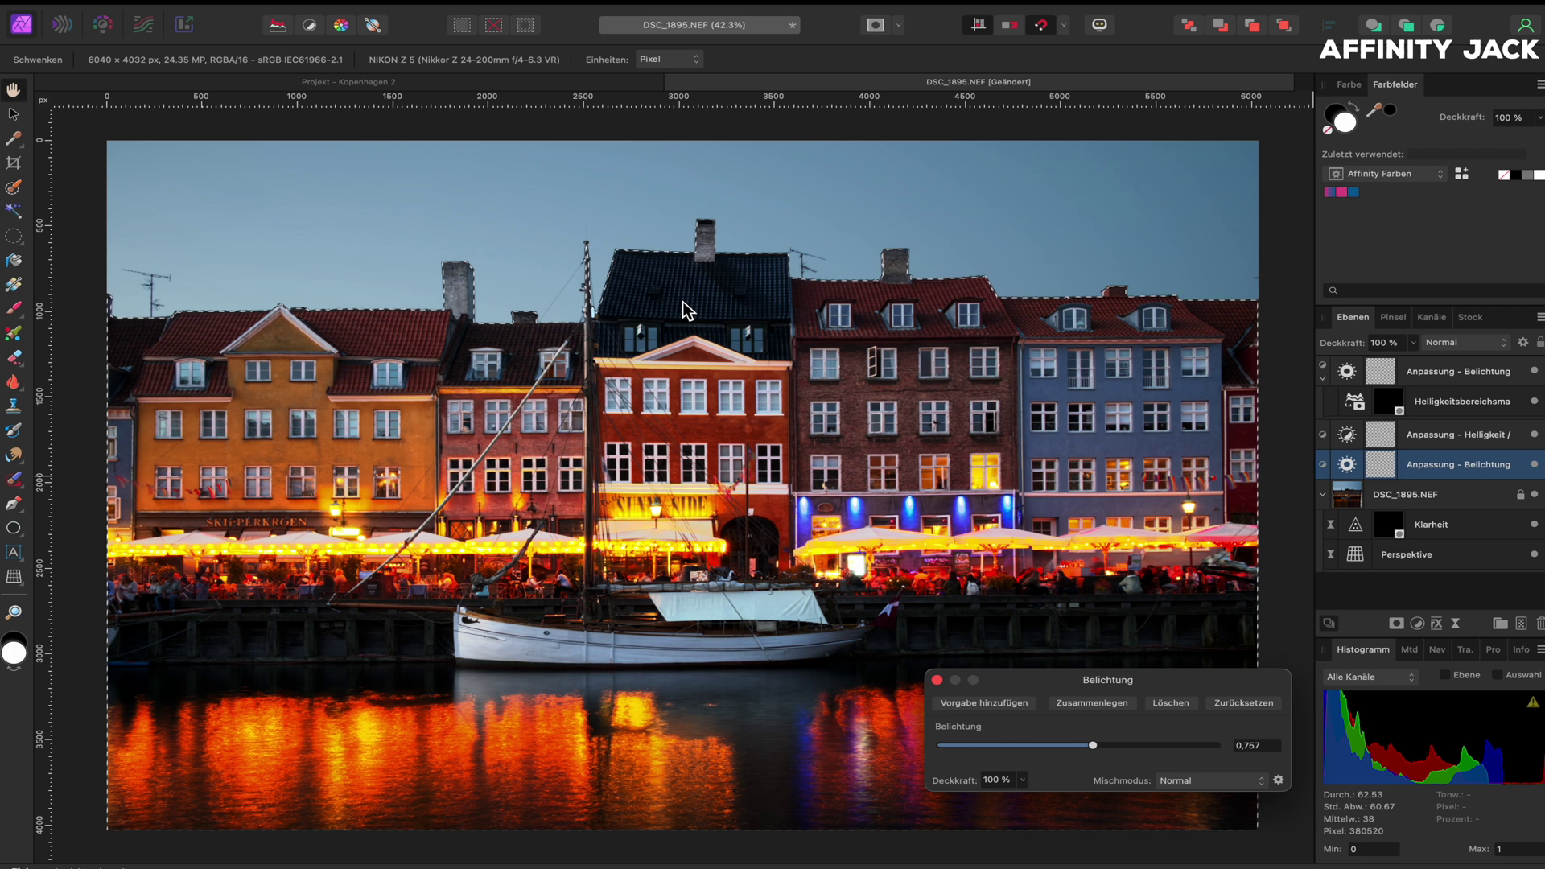
click(937, 680)
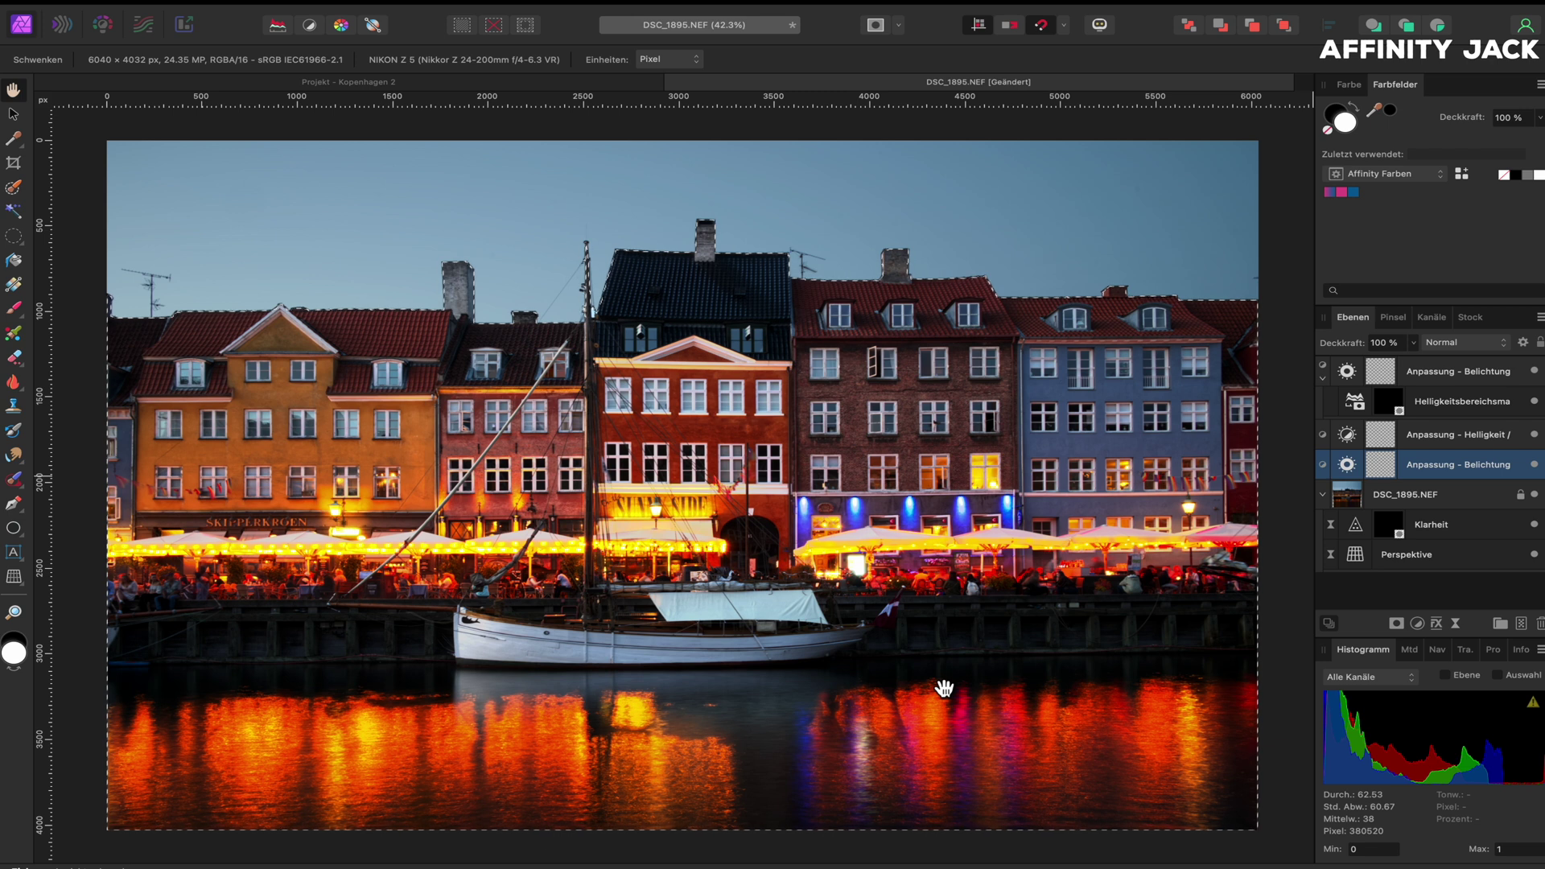
Brush white onto the exposure mask over the yellow and red house facades, brush about 1400-1536 px
key(super+i)
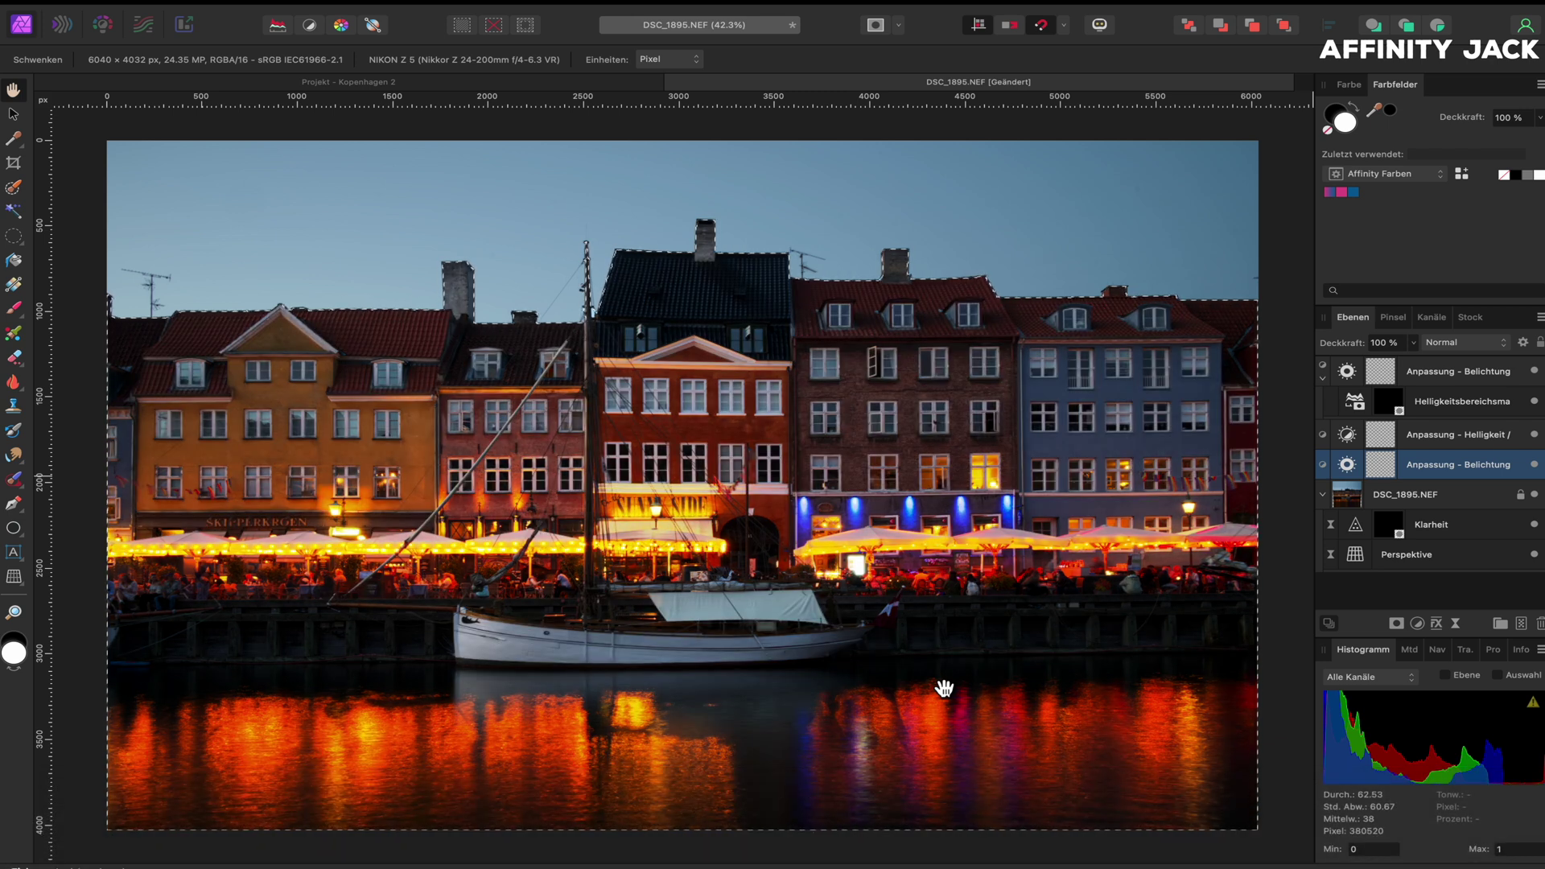
key(b)
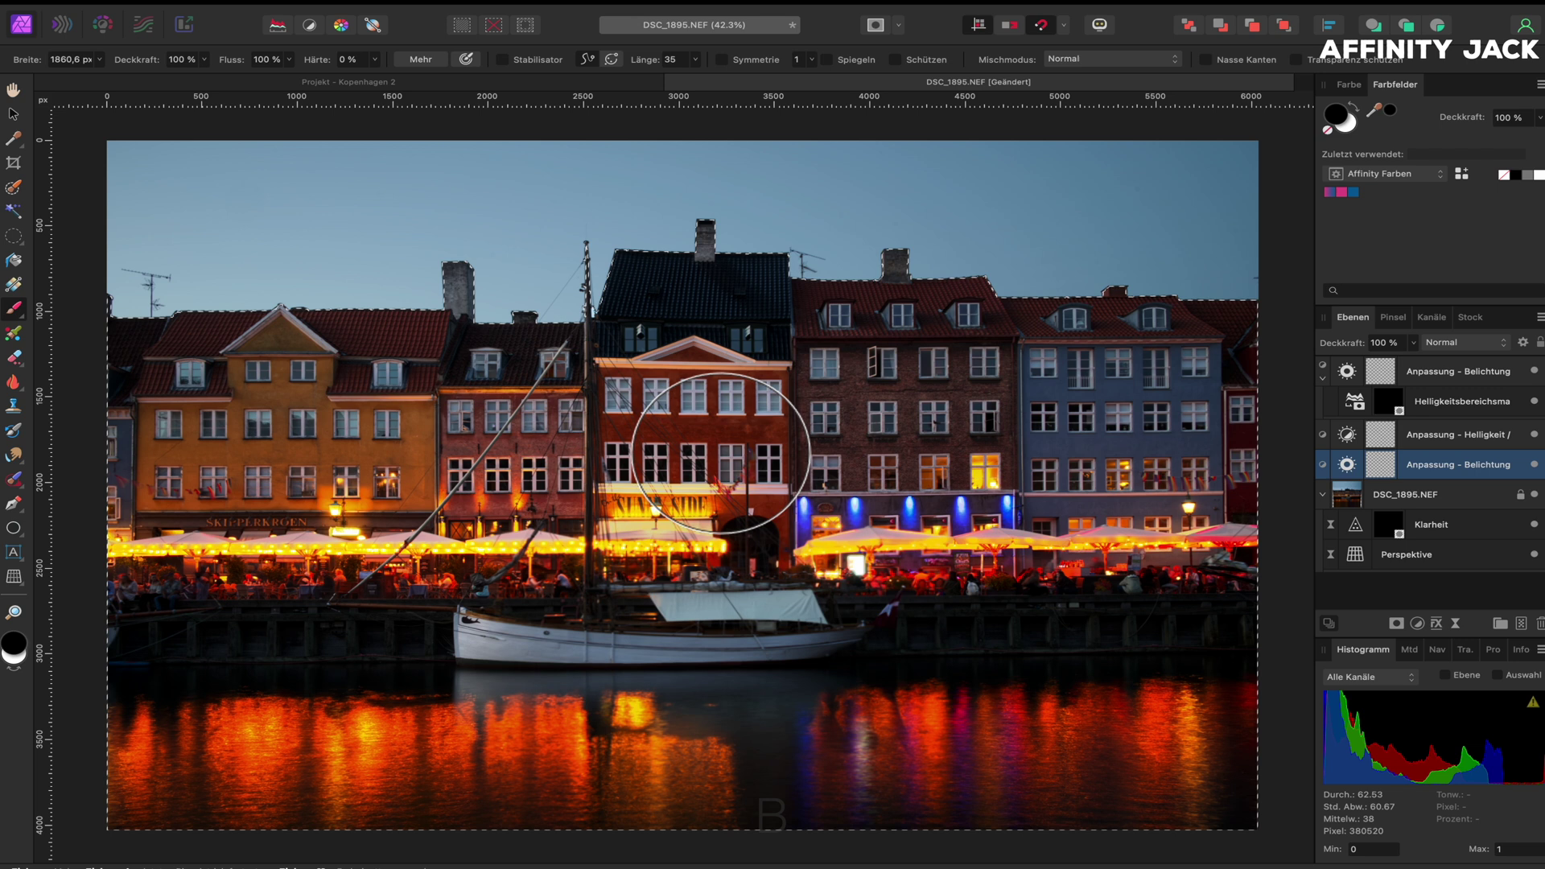
key(x)
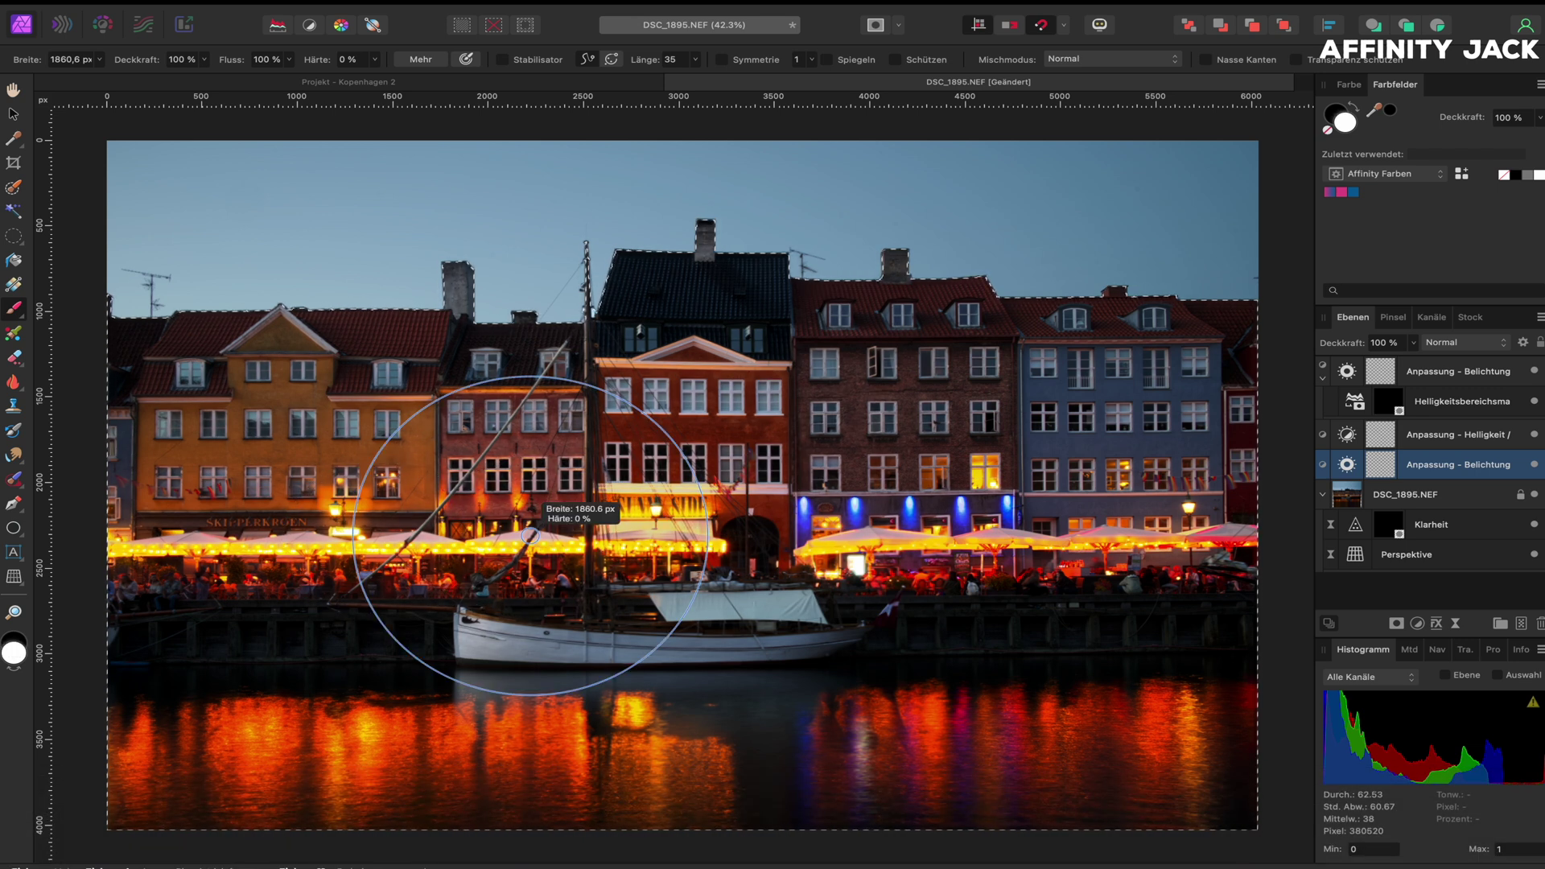
drag(531, 535, 483, 535)
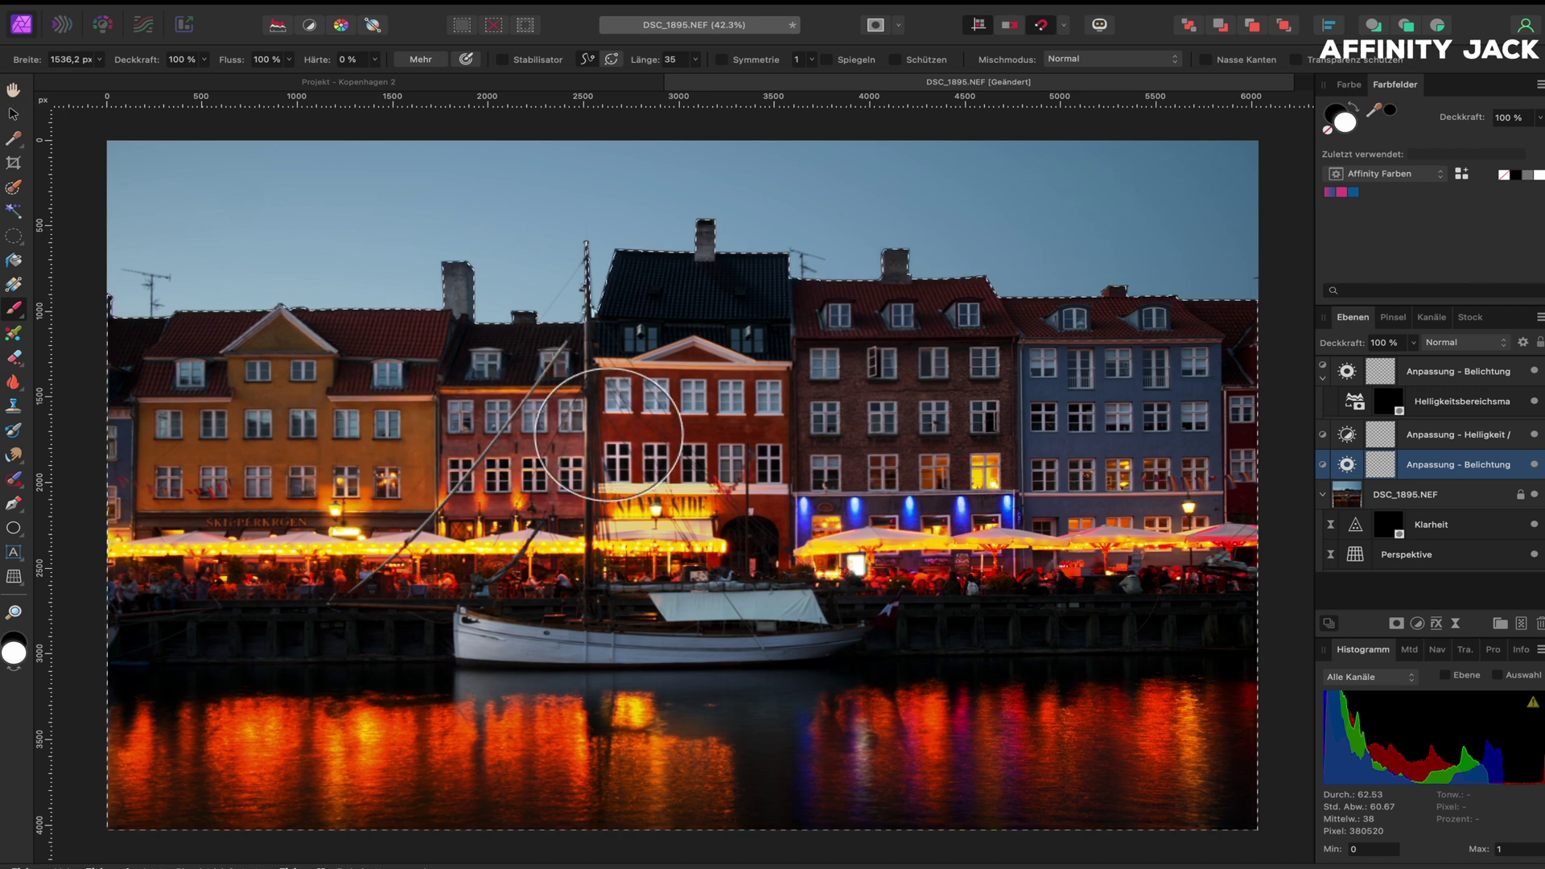
drag(354, 432, 354, 432)
mouse_move(155, 431)
mouse_down()
mouse_move(220, 418)
mouse_move(636, 432)
mouse_move(431, 559)
mouse_move(345, 542)
mouse_move(475, 483)
mouse_move(640, 318)
mouse_move(610, 426)
mouse_move(925, 387)
mouse_move(1115, 404)
mouse_move(1214, 434)
mouse_move(1086, 466)
mouse_move(113, 462)
mouse_up()
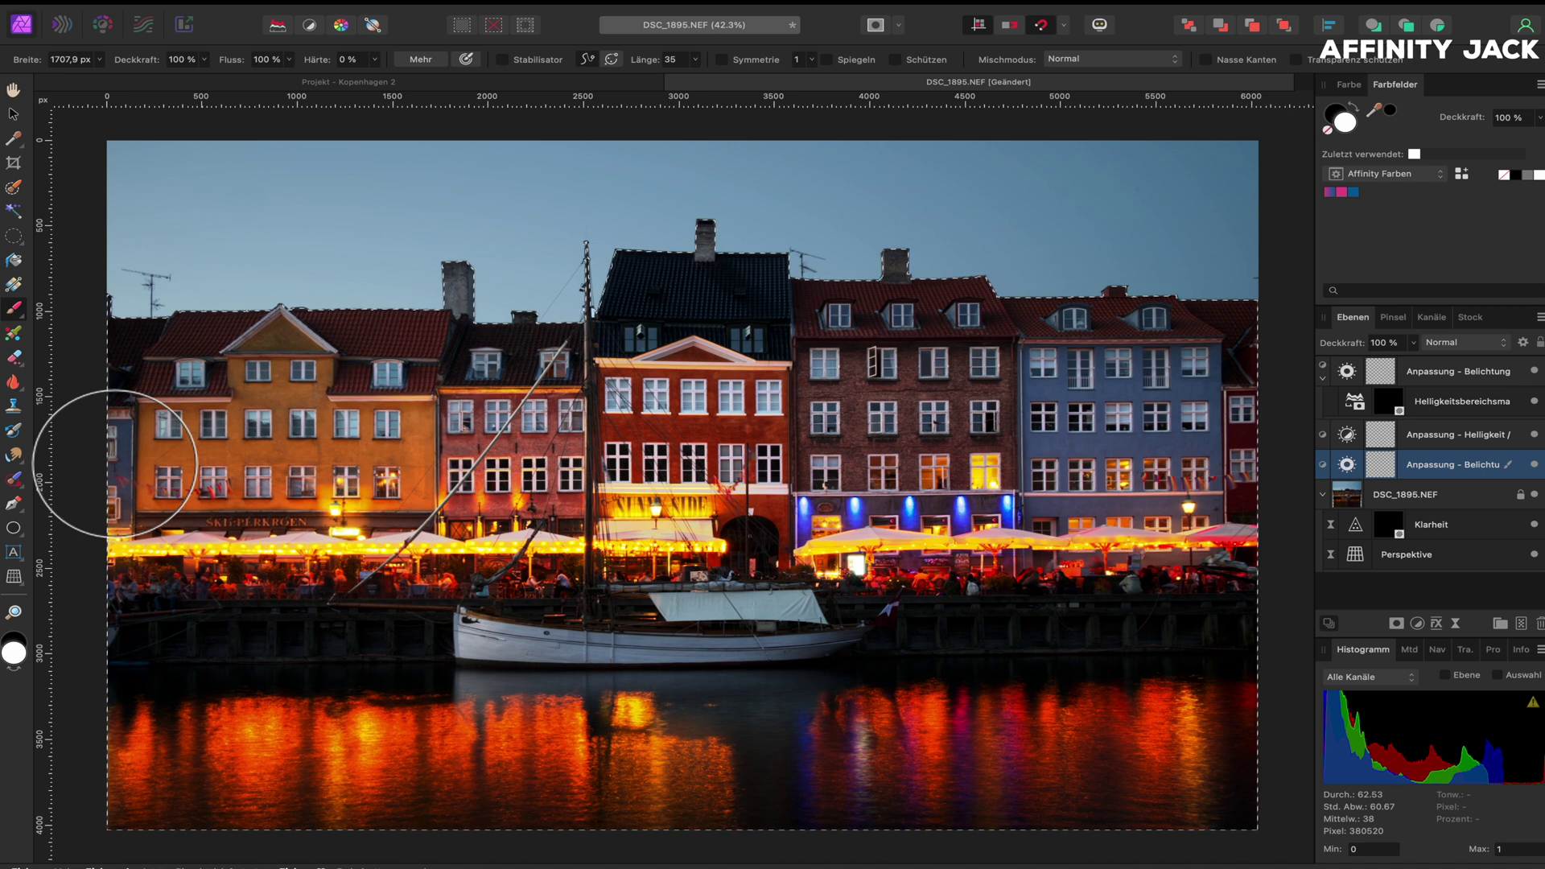
mouse_move(539, 651)
mouse_down()
mouse_move(595, 650)
mouse_move(499, 650)
mouse_up()
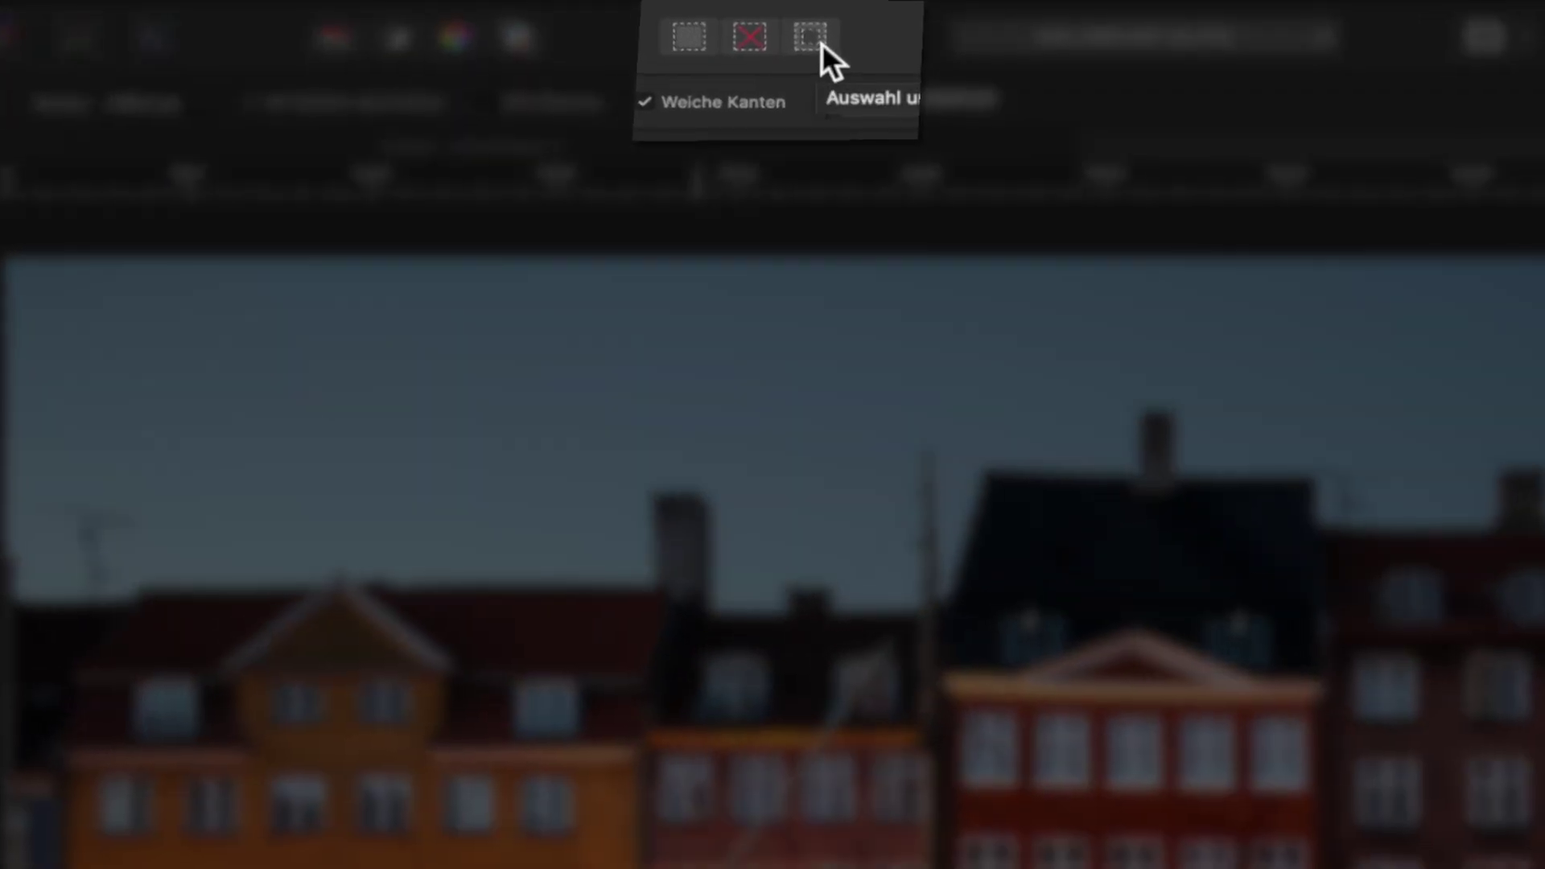
Add a Belichtung exposure adjustment of -1.365 limited to the selected sky
click(795, 45)
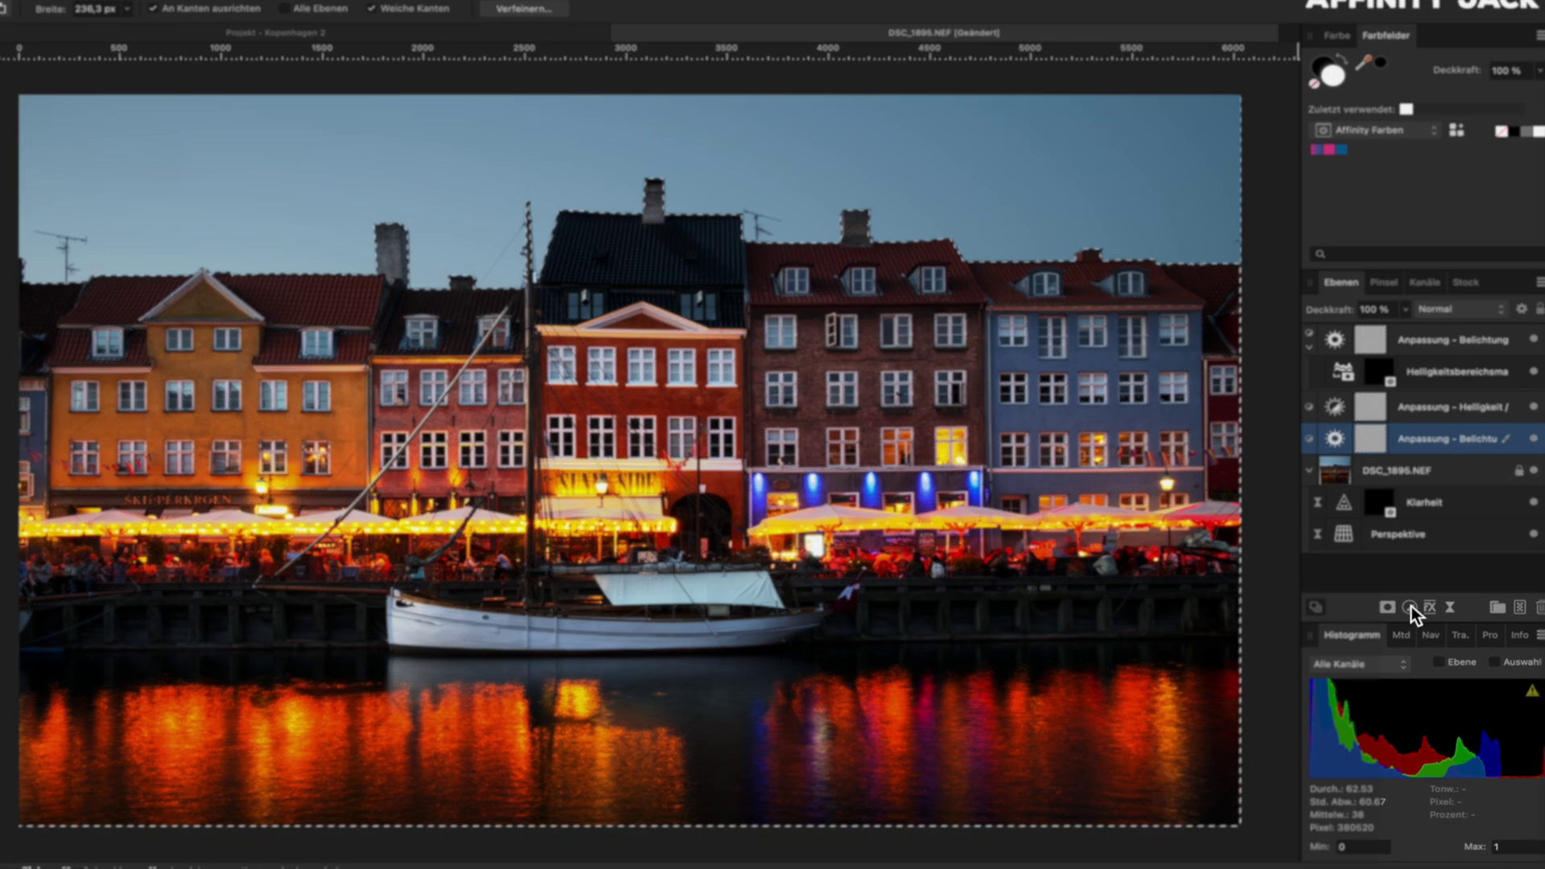
click(1417, 623)
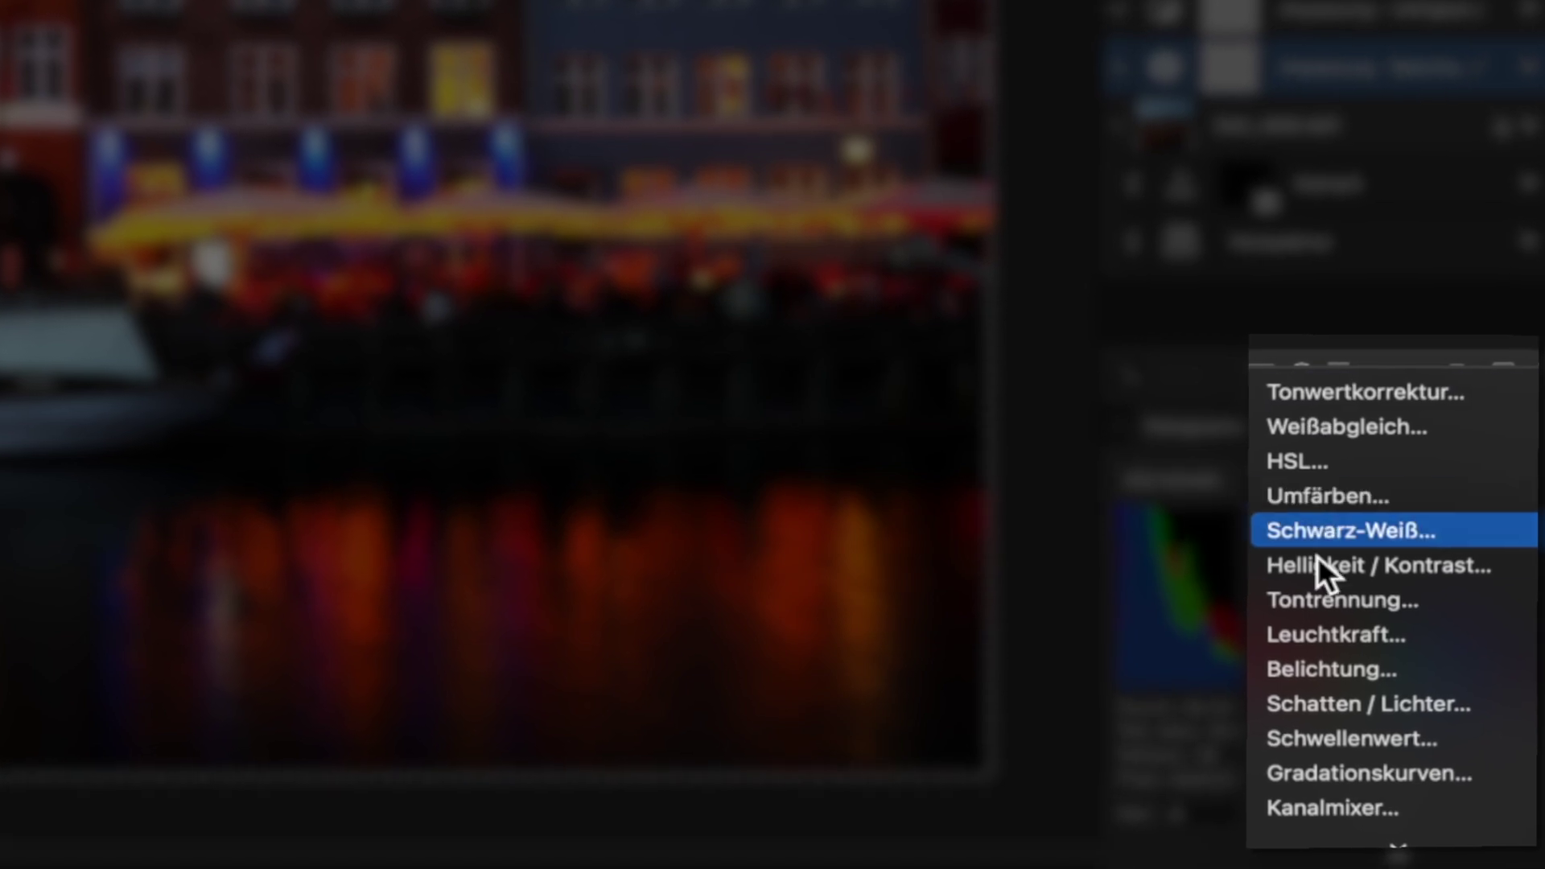
click(1333, 662)
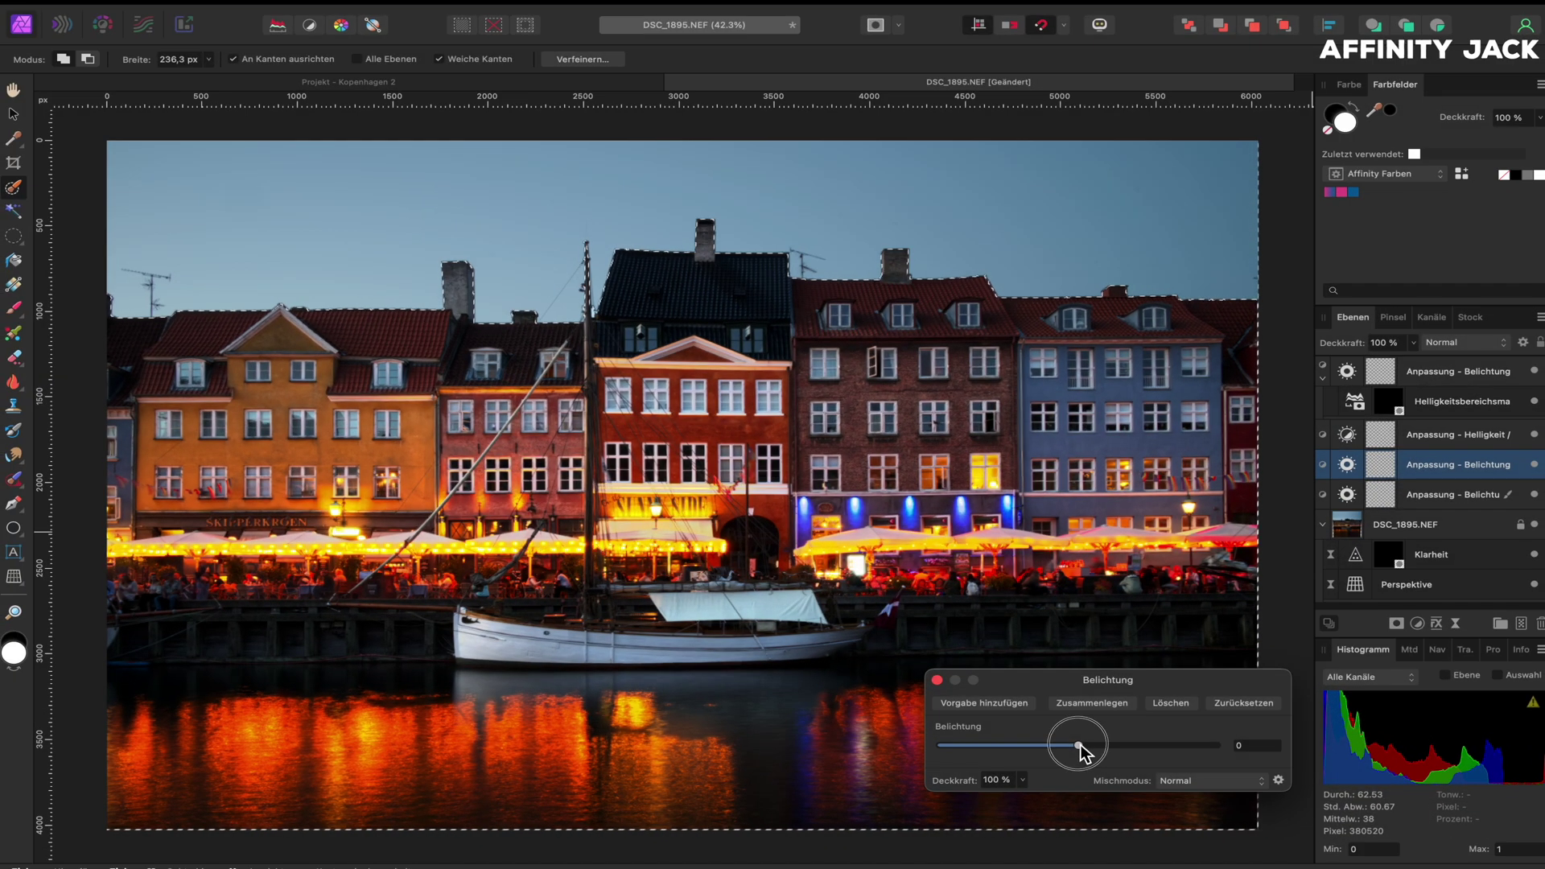
drag(1079, 745, 1054, 747)
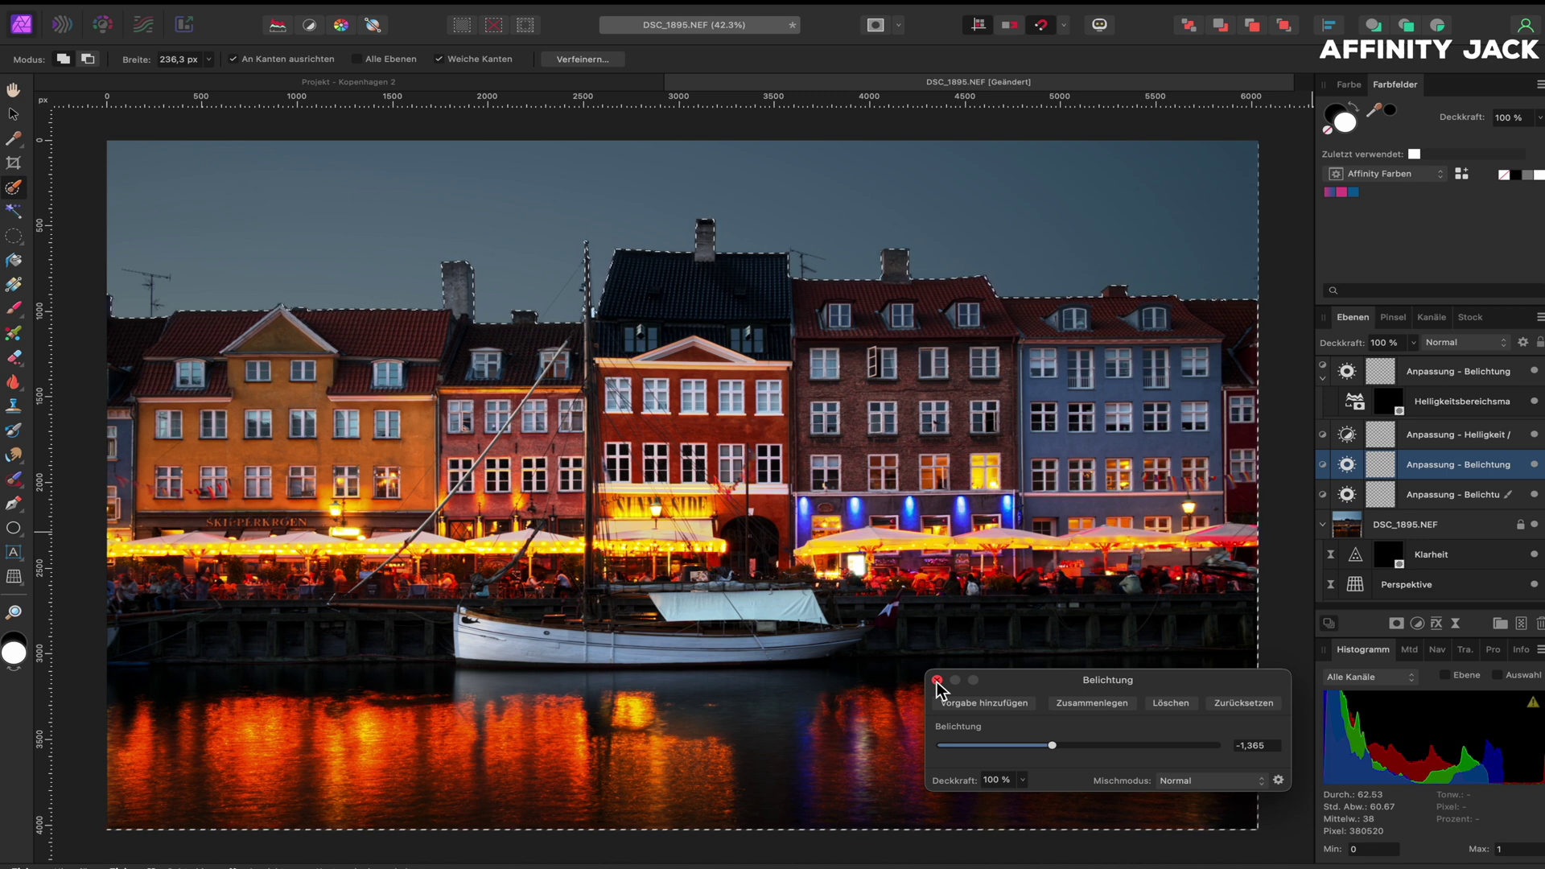
click(936, 680)
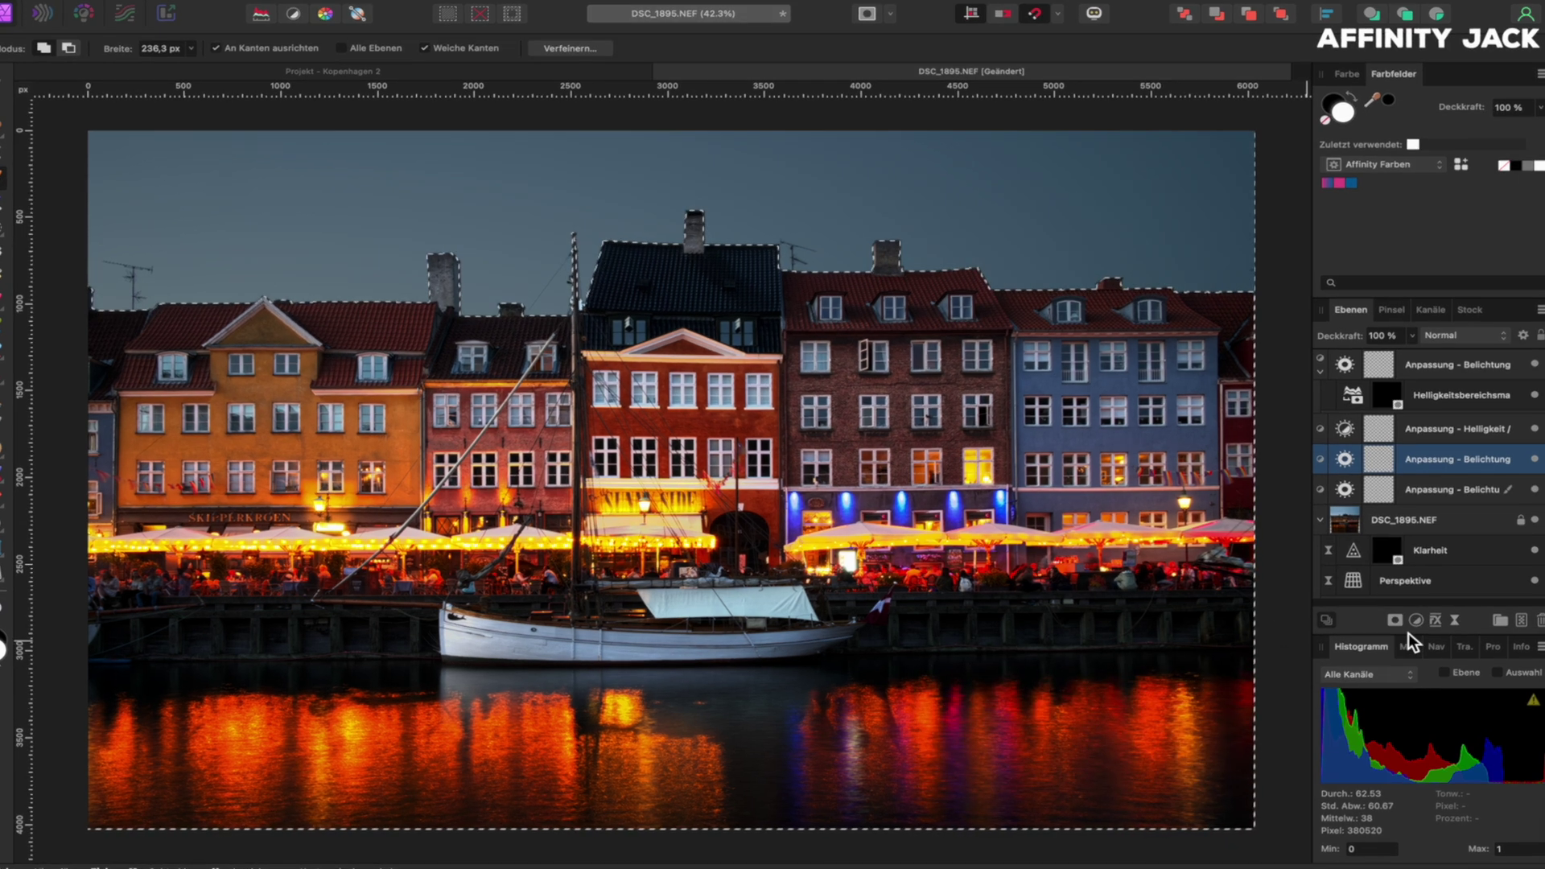
Add a Weißabgleich adjustment with white balance about -49 % and tint about 27 %
click(1417, 624)
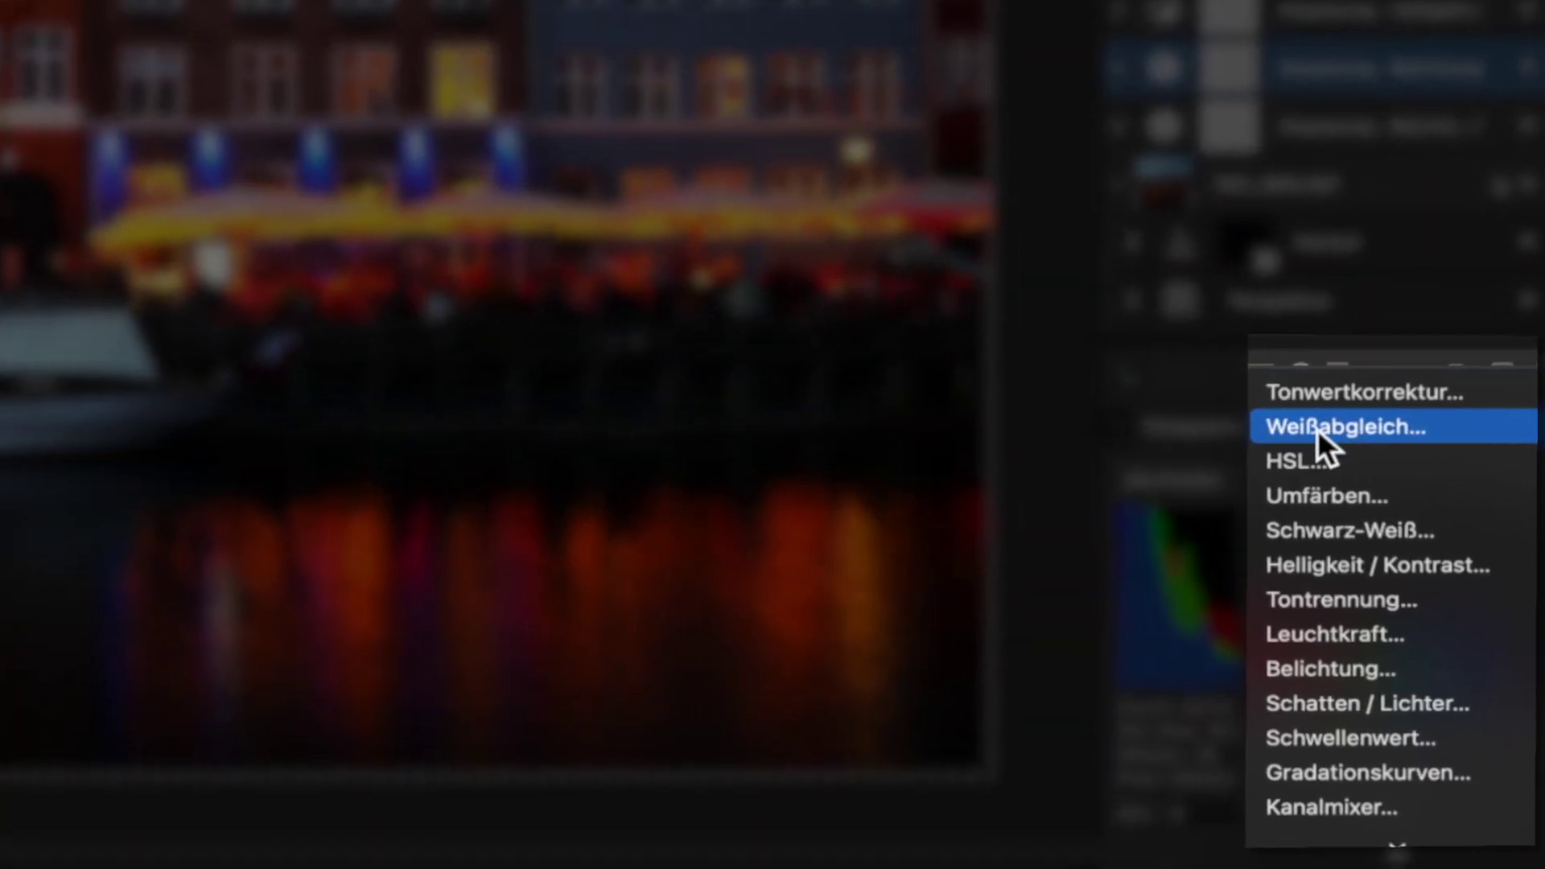
click(1311, 427)
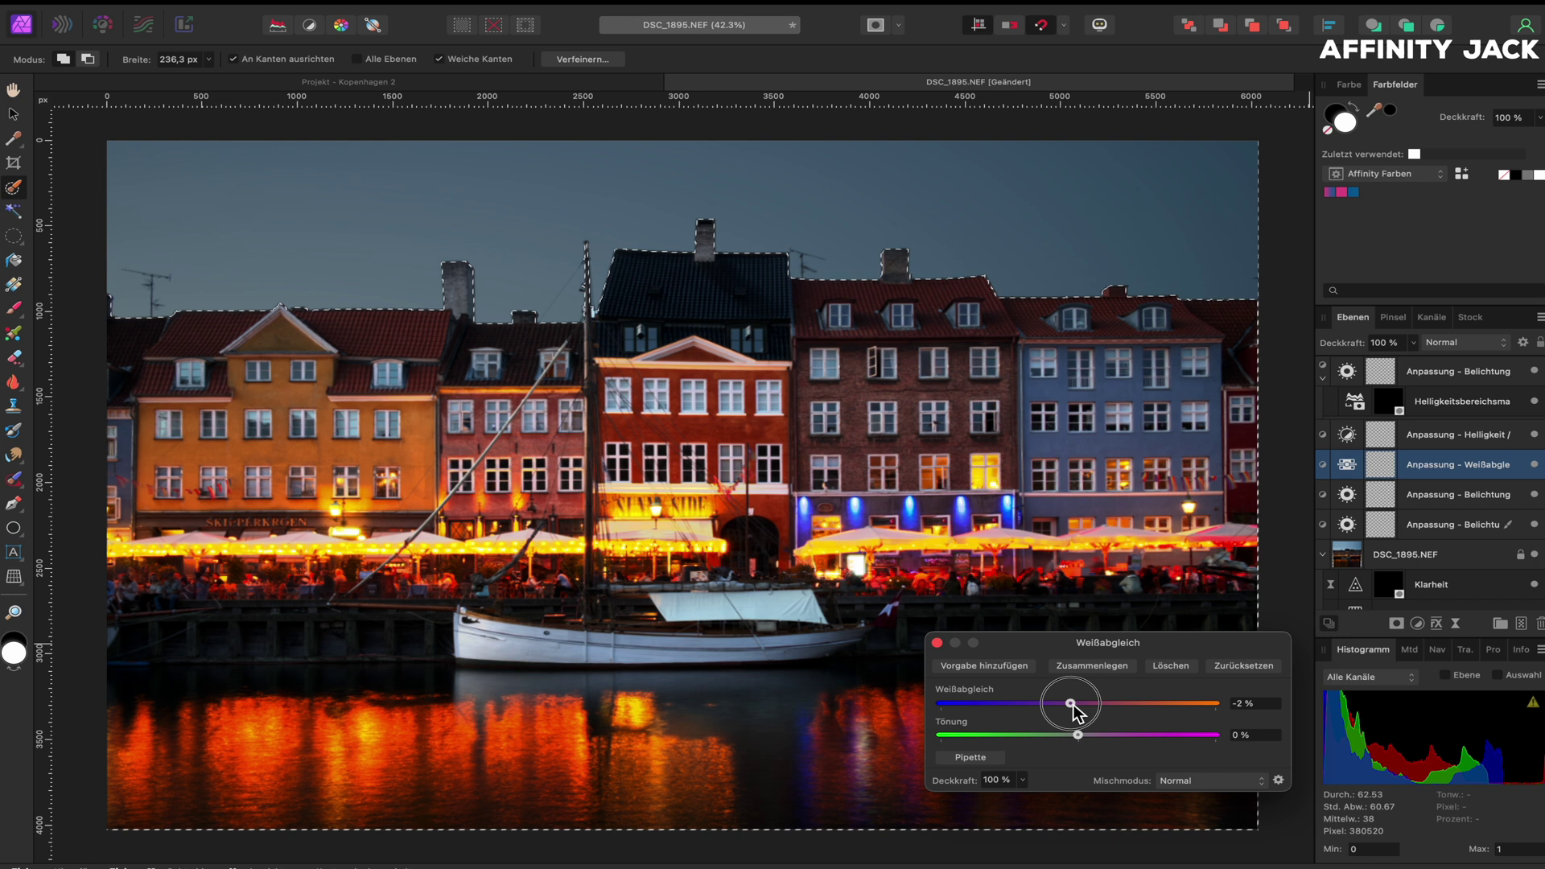
drag(1079, 703, 1007, 703)
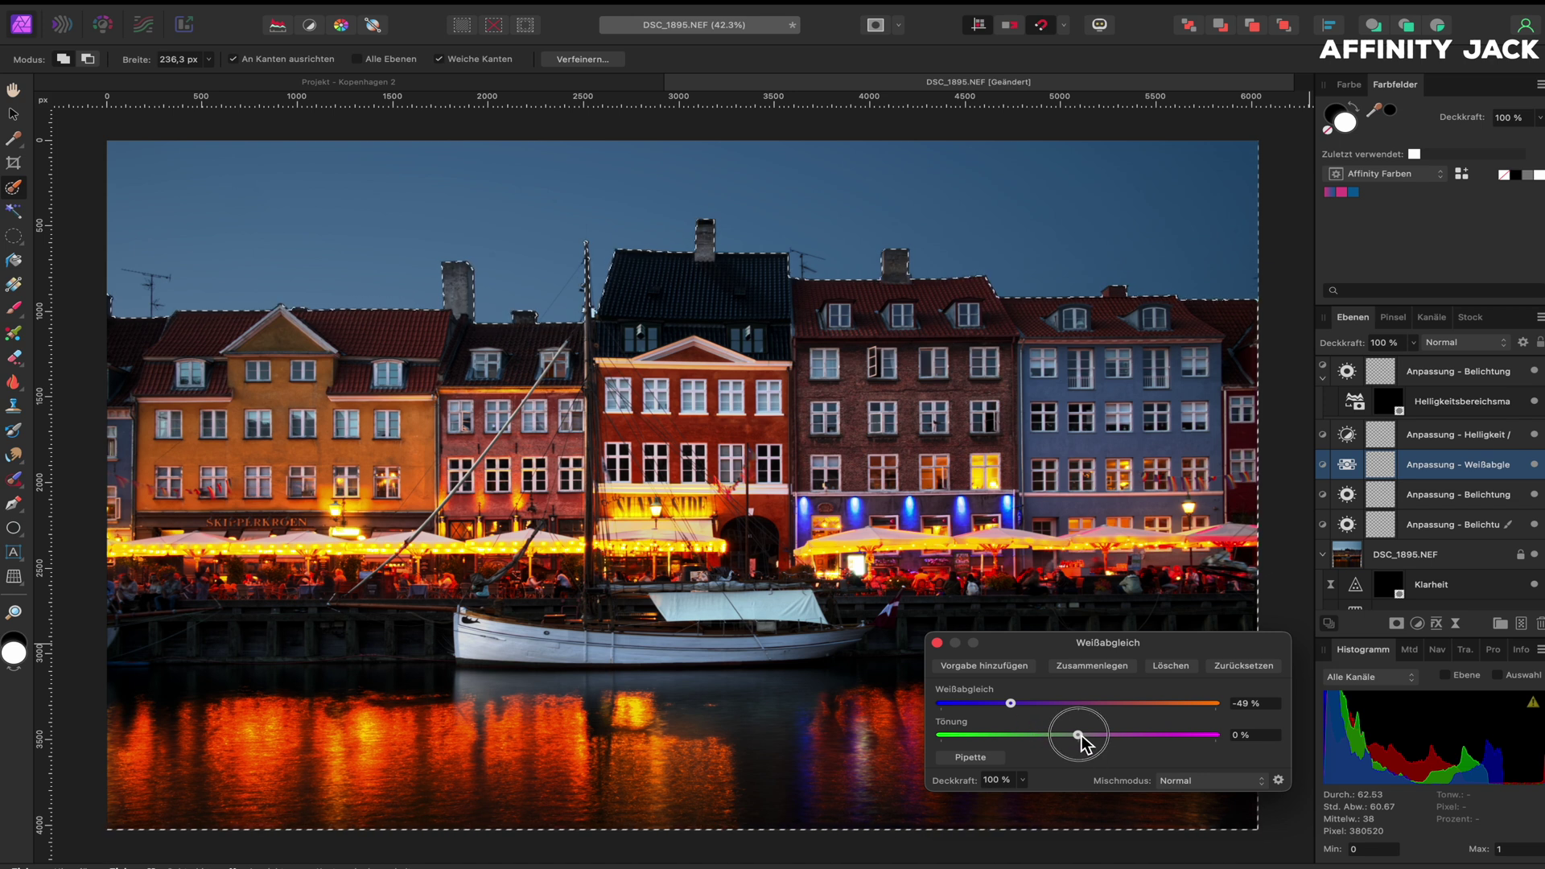
mouse_move(1081, 735)
mouse_down()
mouse_move(1158, 737)
mouse_move(1110, 737)
mouse_up()
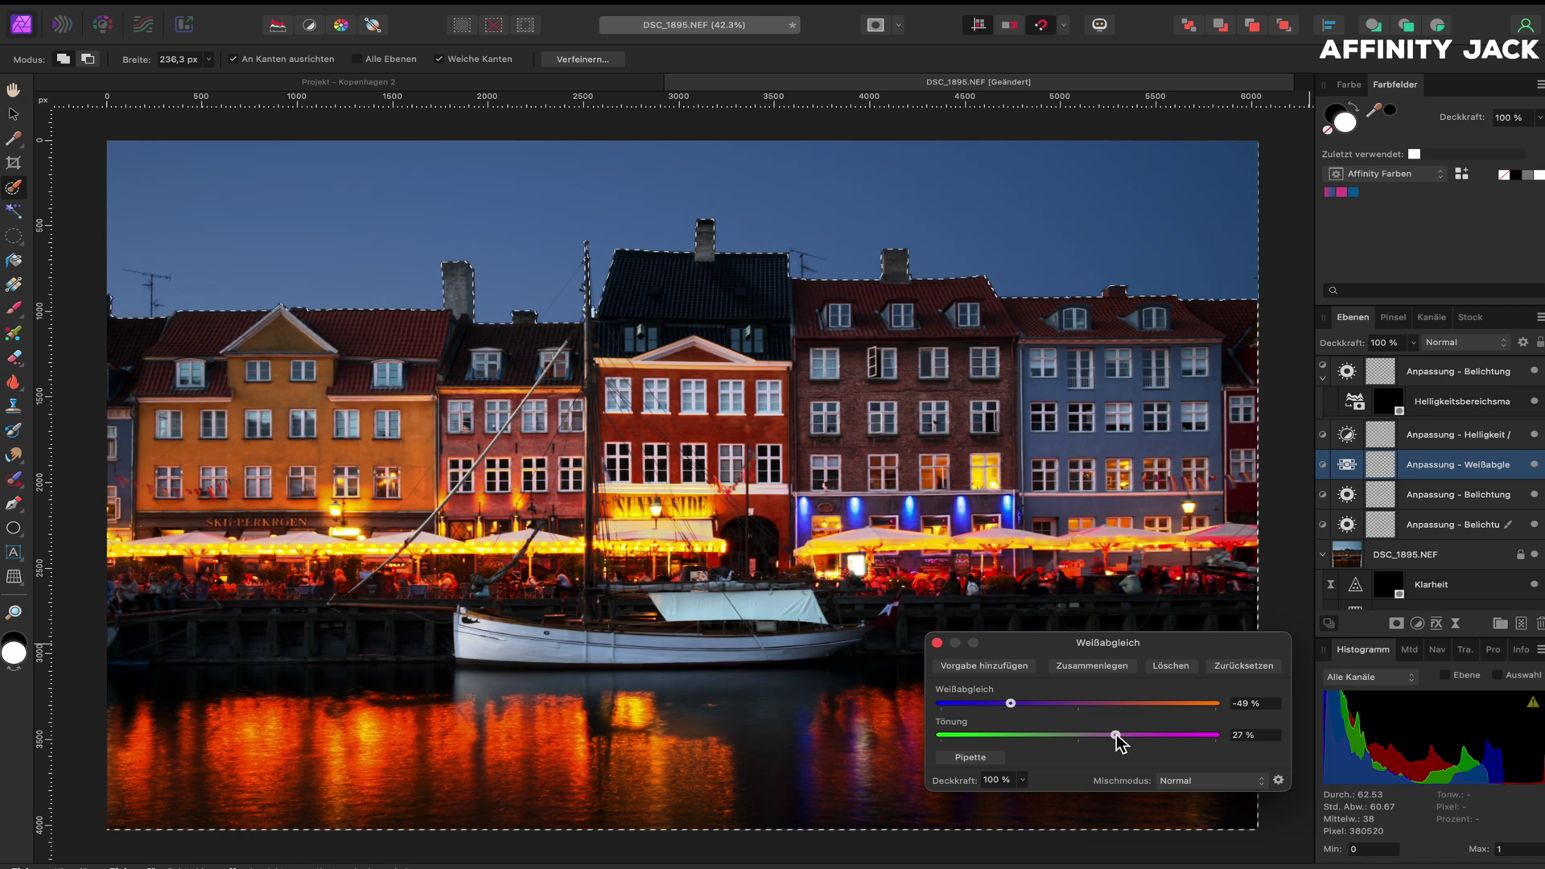
click(937, 643)
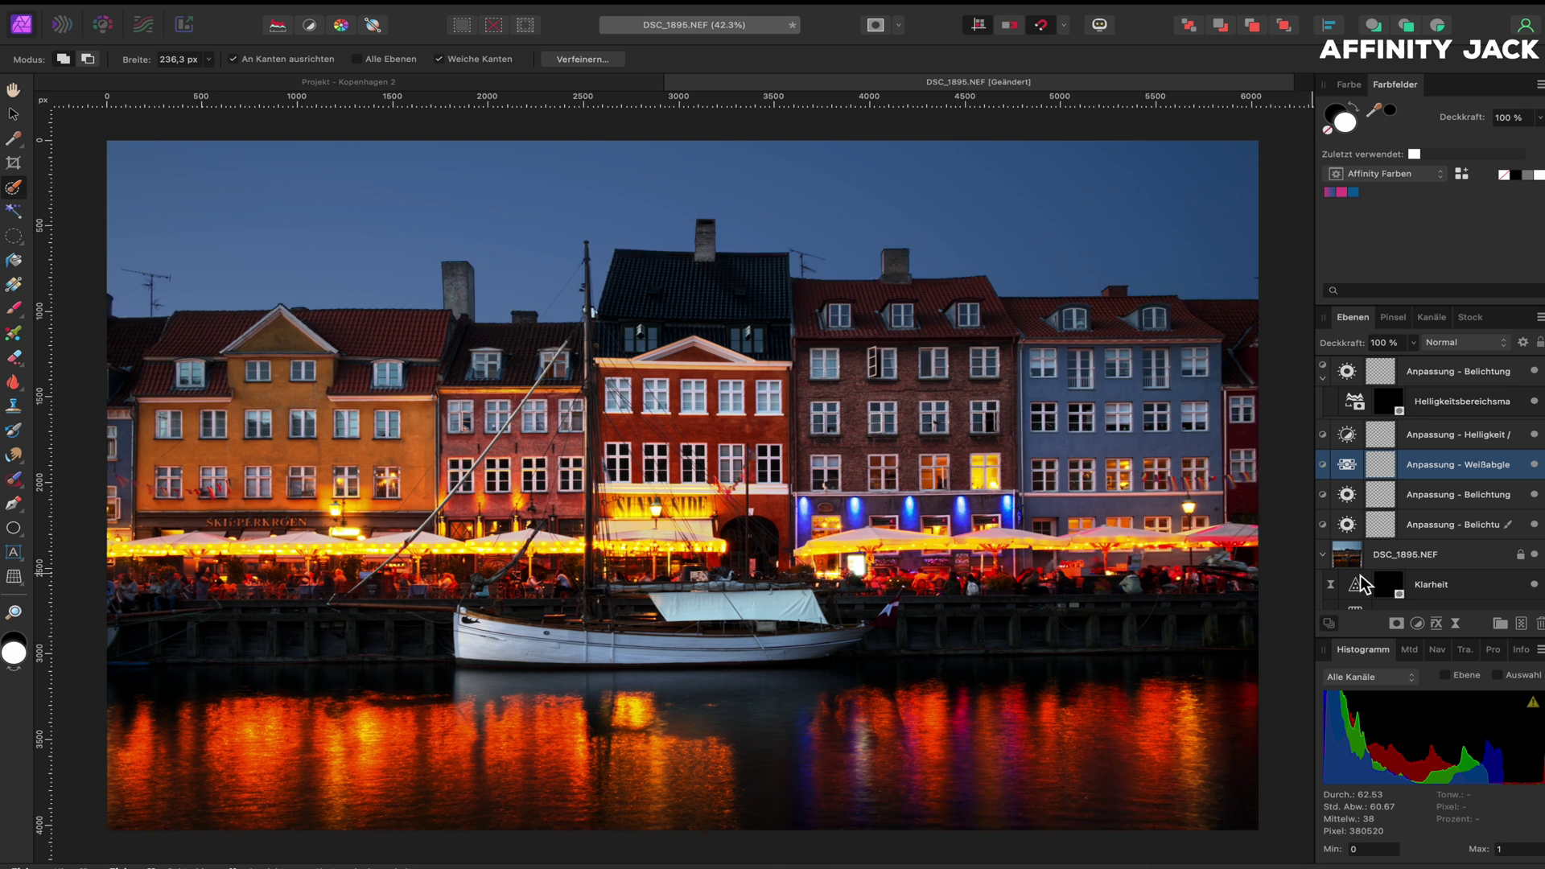
click(1418, 374)
scroll(1418, 374, down, 2)
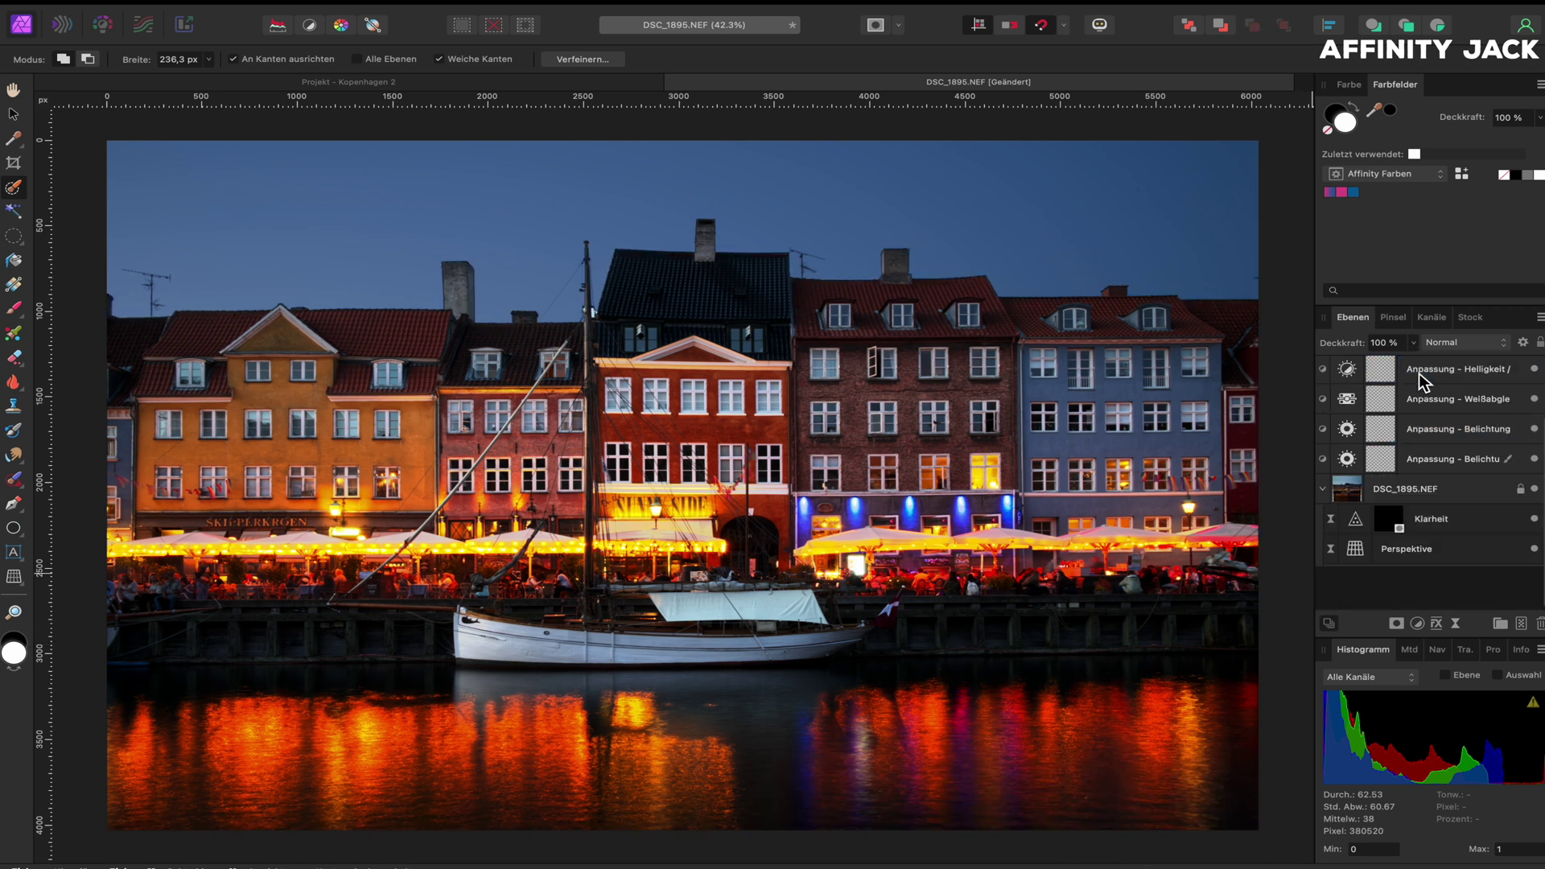
alt+click(1533, 531)
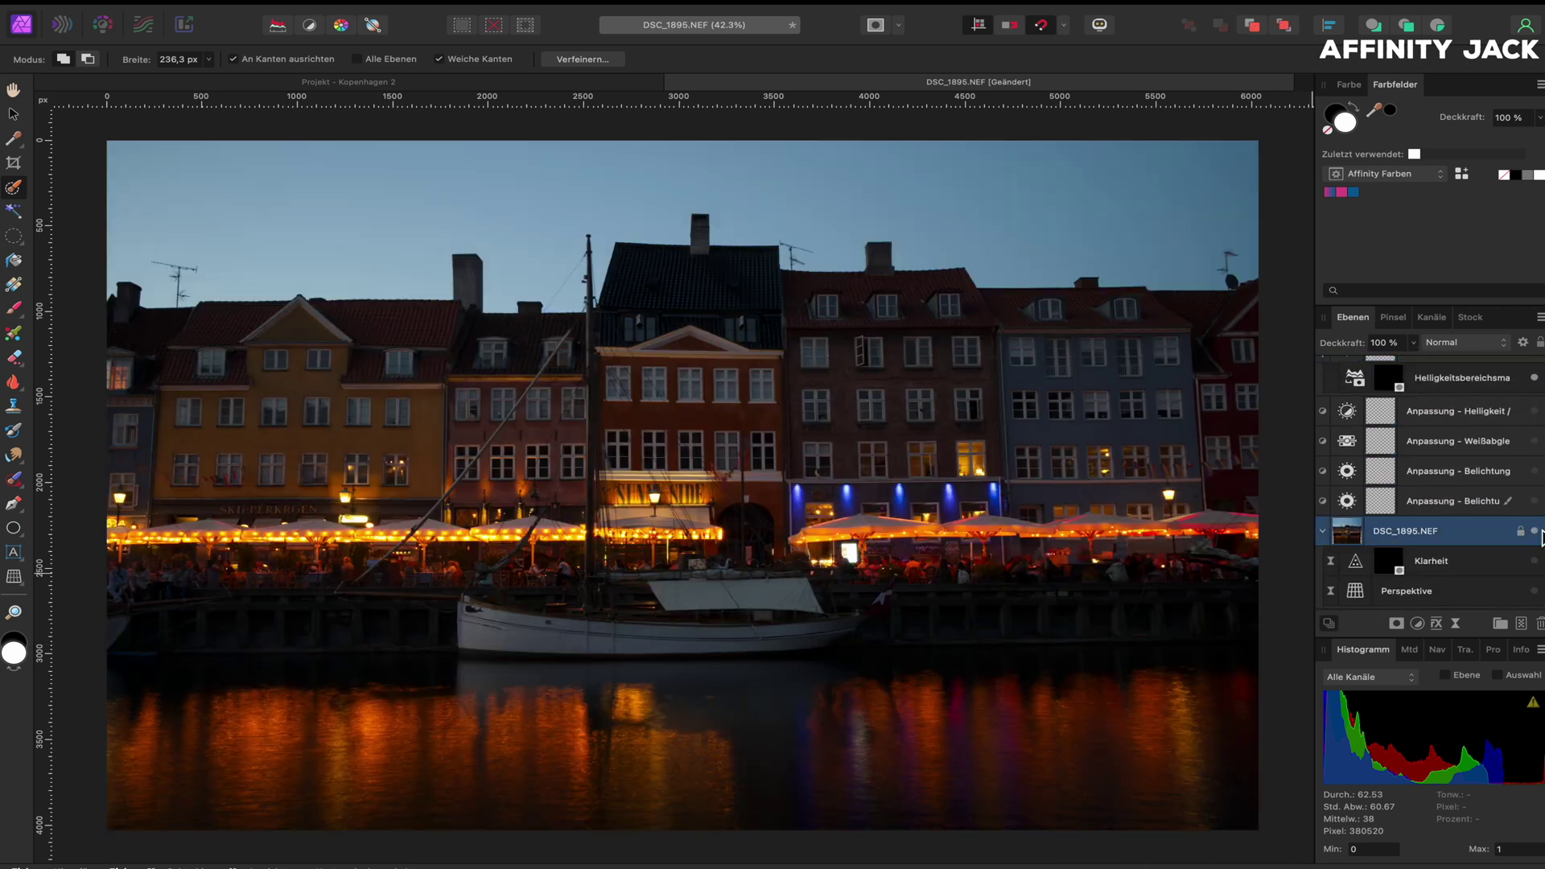
click(1536, 592)
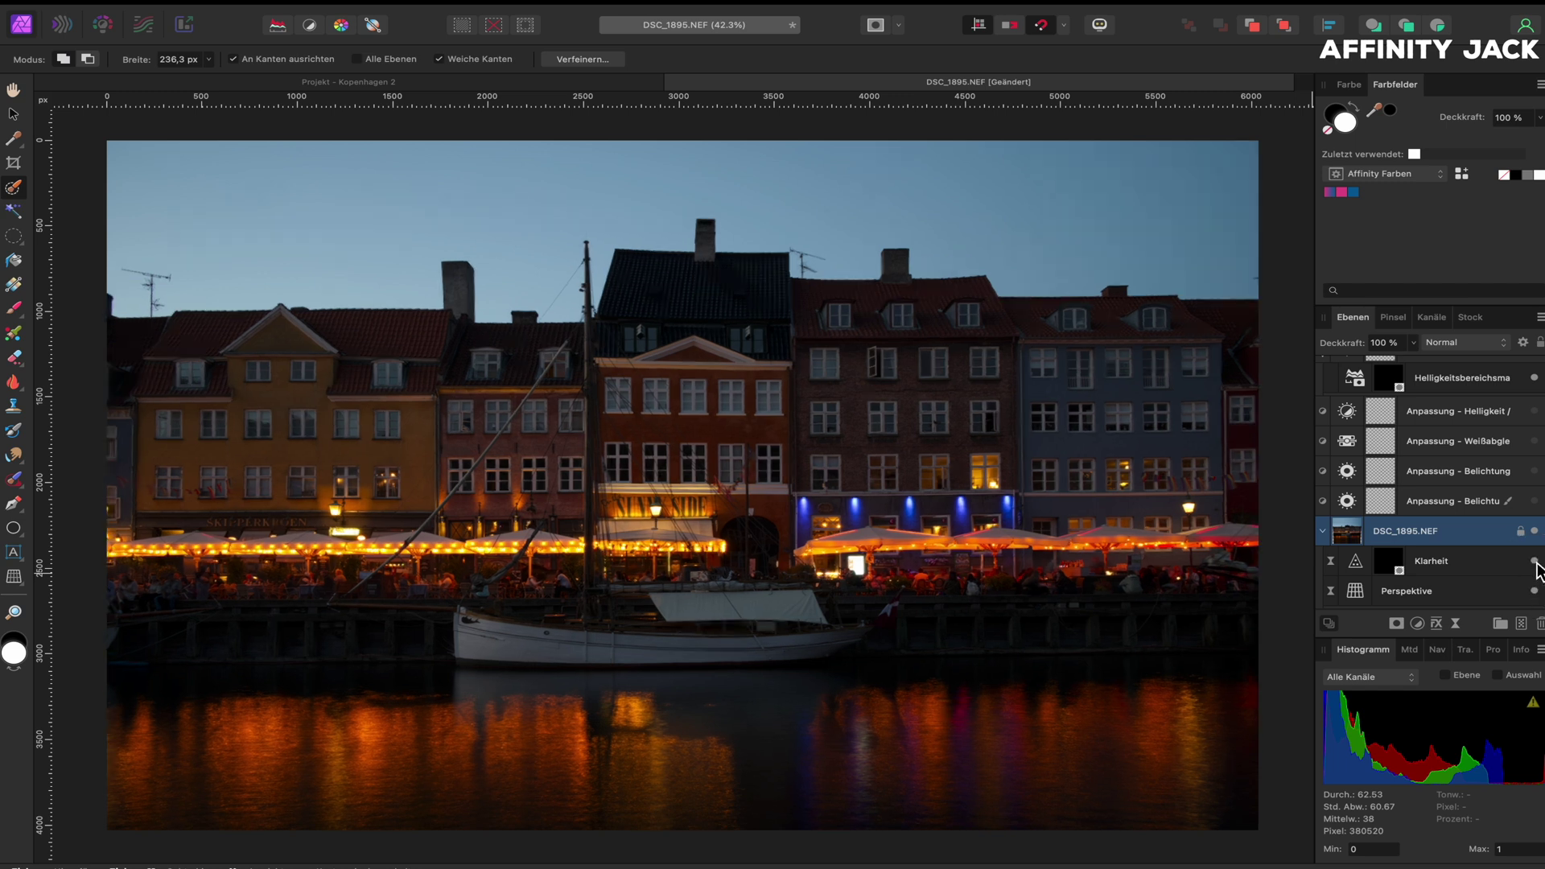
click(1535, 501)
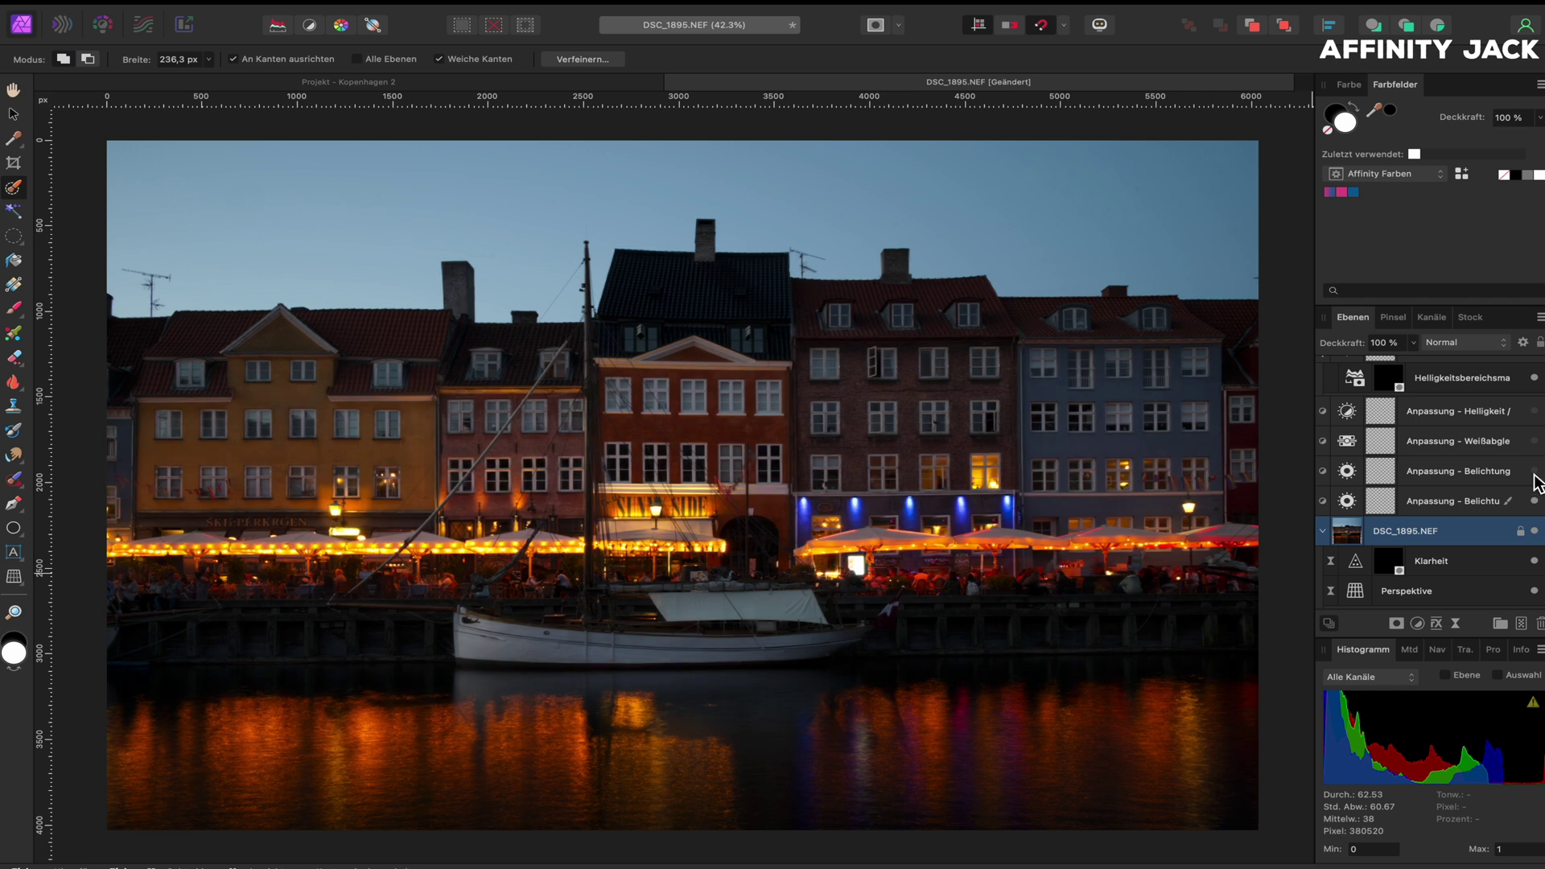
click(1534, 472)
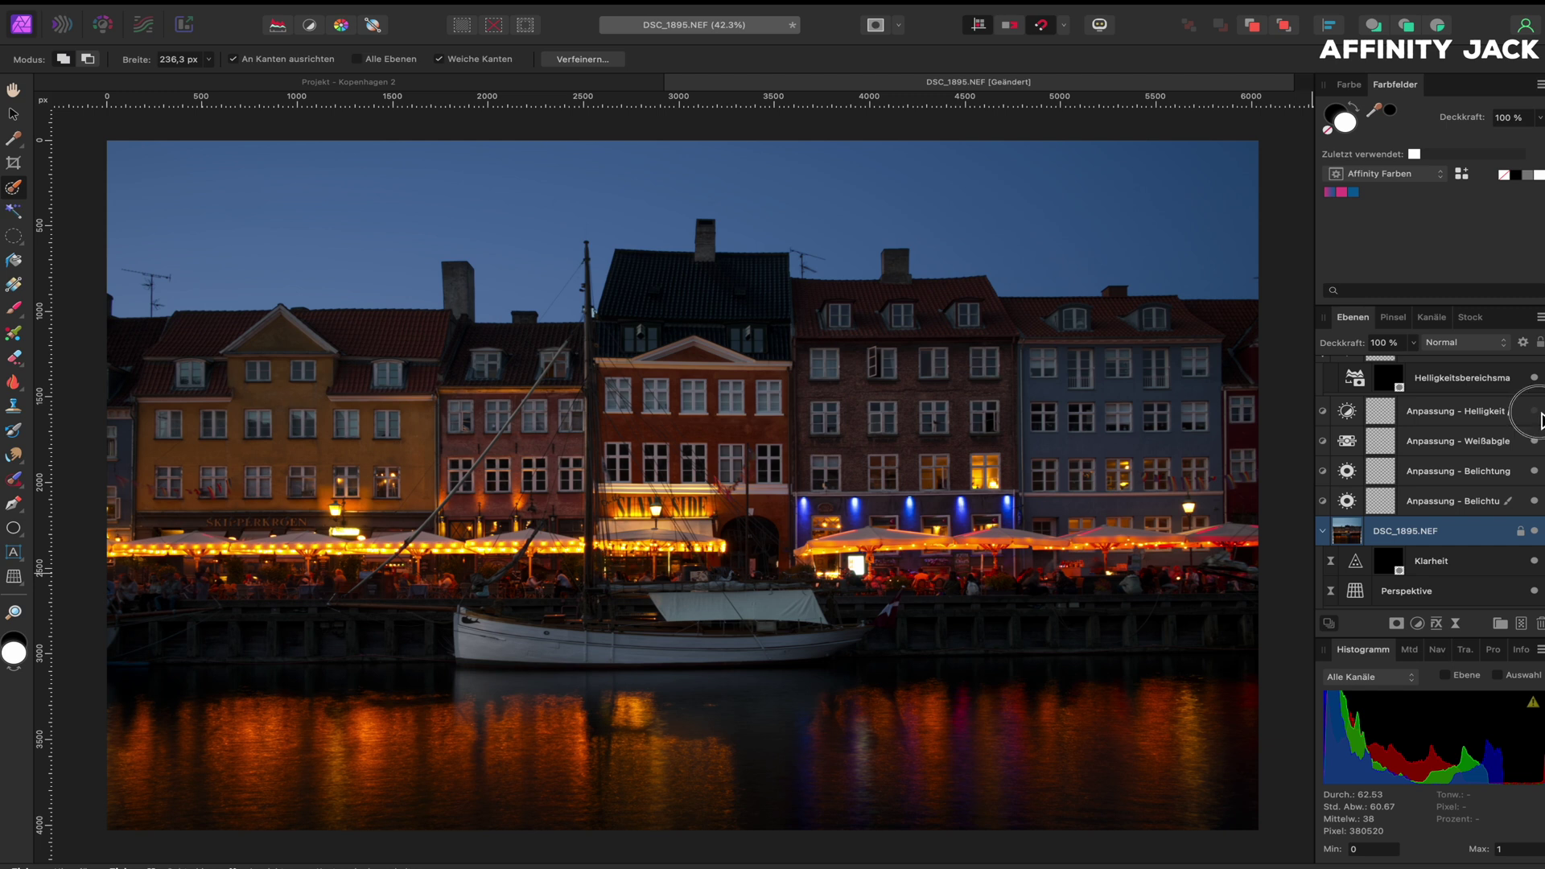
scroll(1520, 441, up, 2)
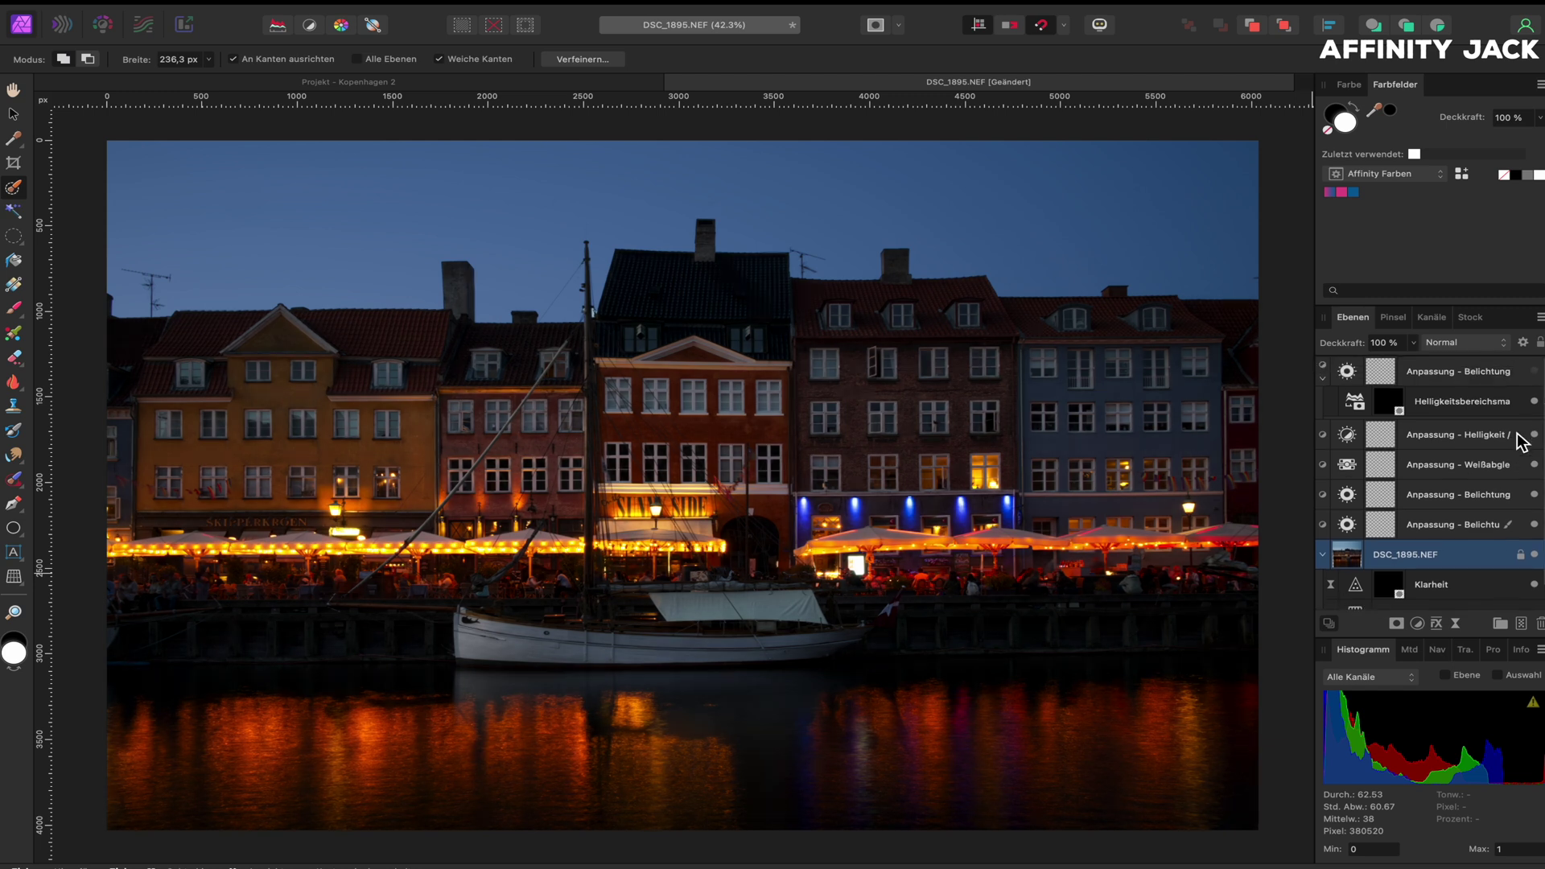
click(1534, 372)
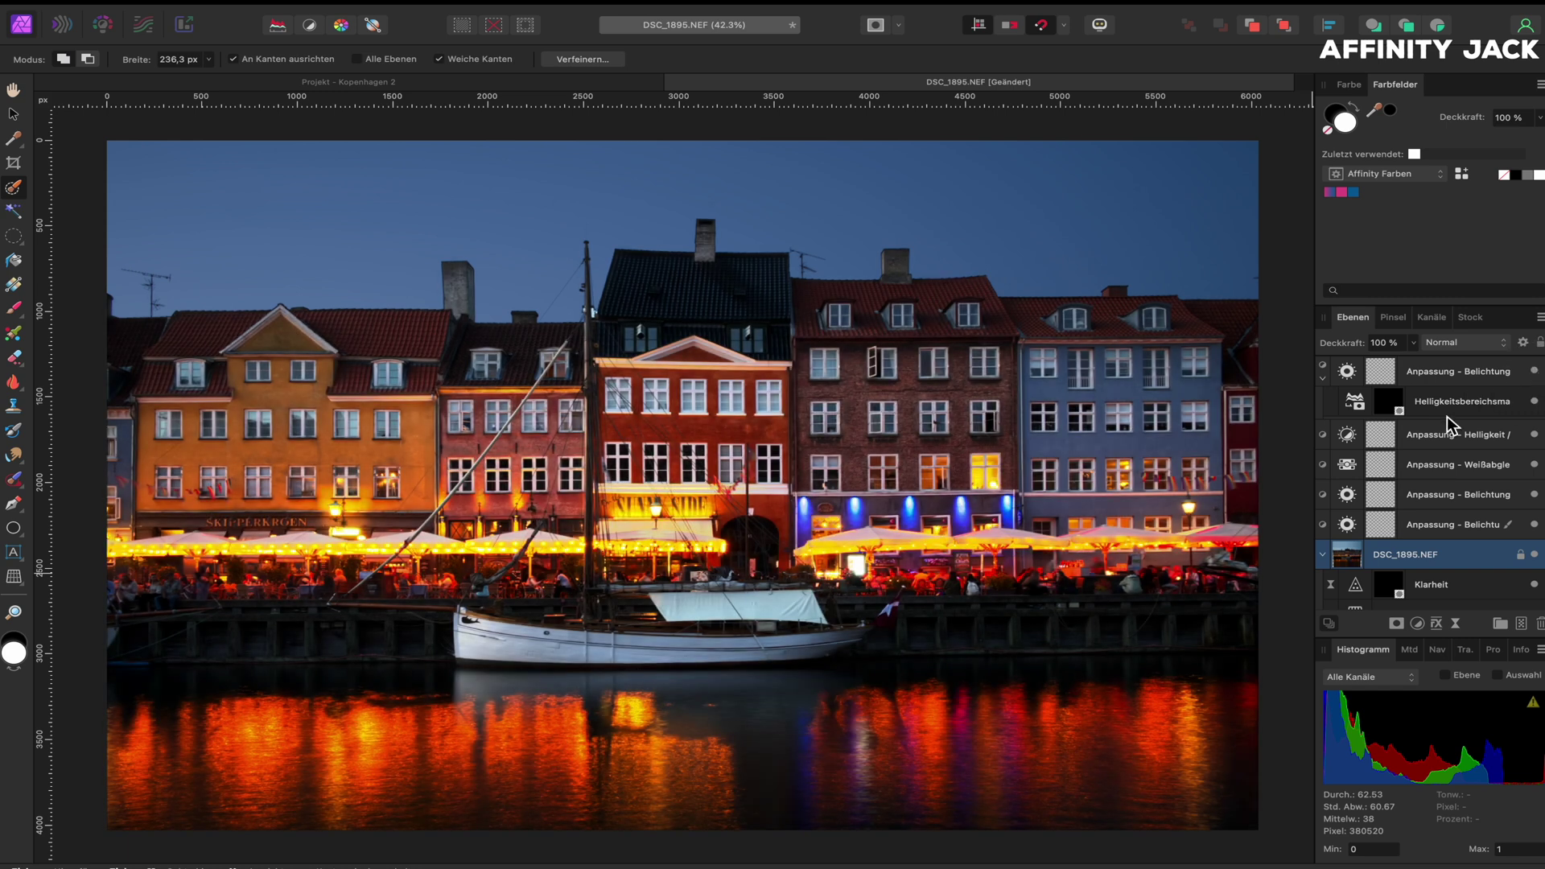